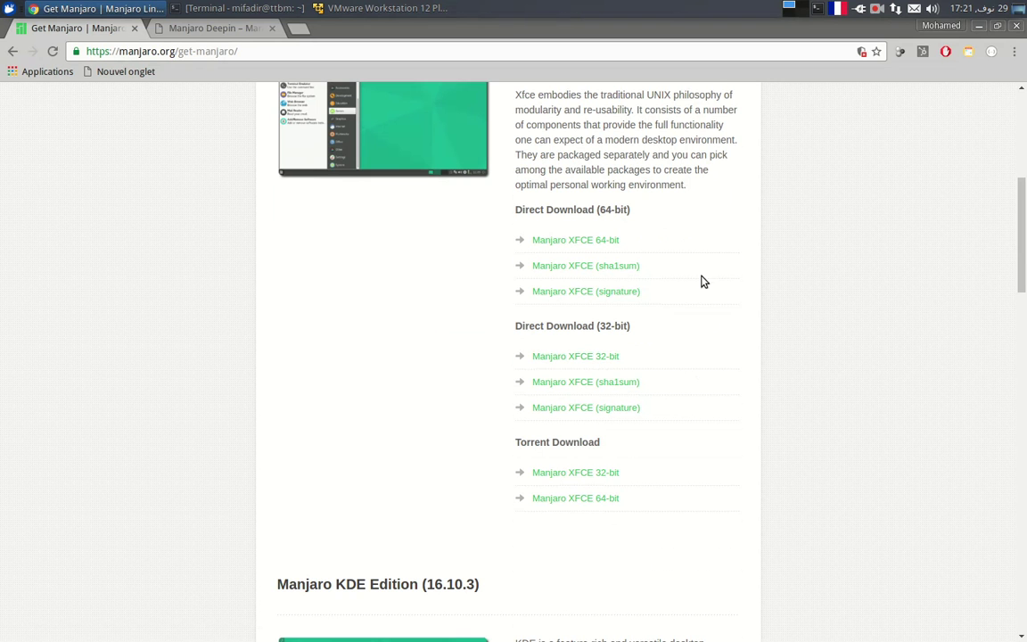
Open the Manjaro XFCE 64-bit torrent download link, then close the SourceForge tab it opened.
scroll(704, 300, down, 1)
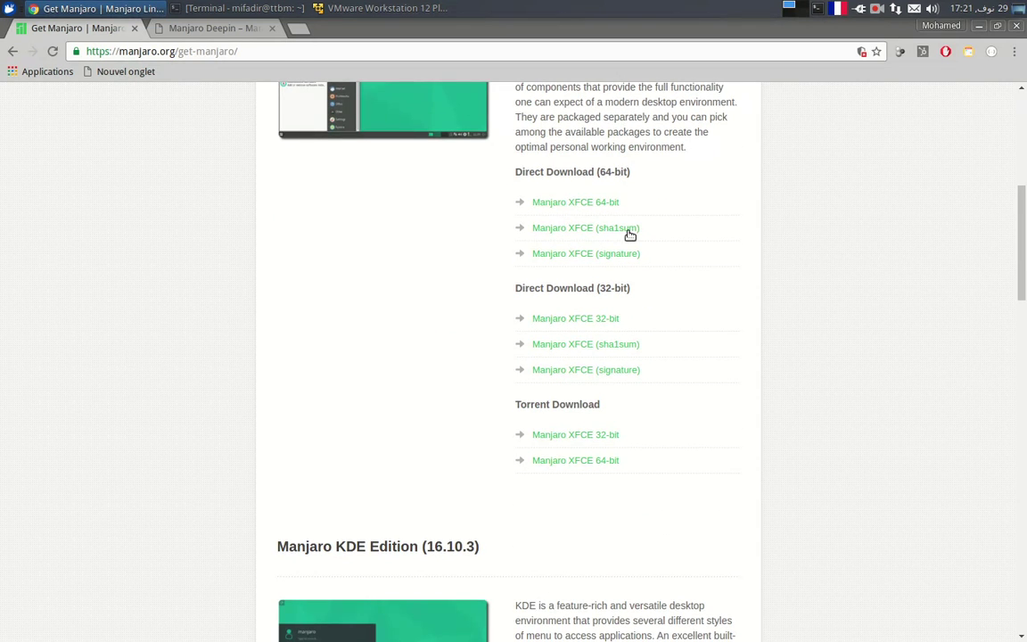
scroll(497, 231, up, 5)
scroll(496, 230, down, 7)
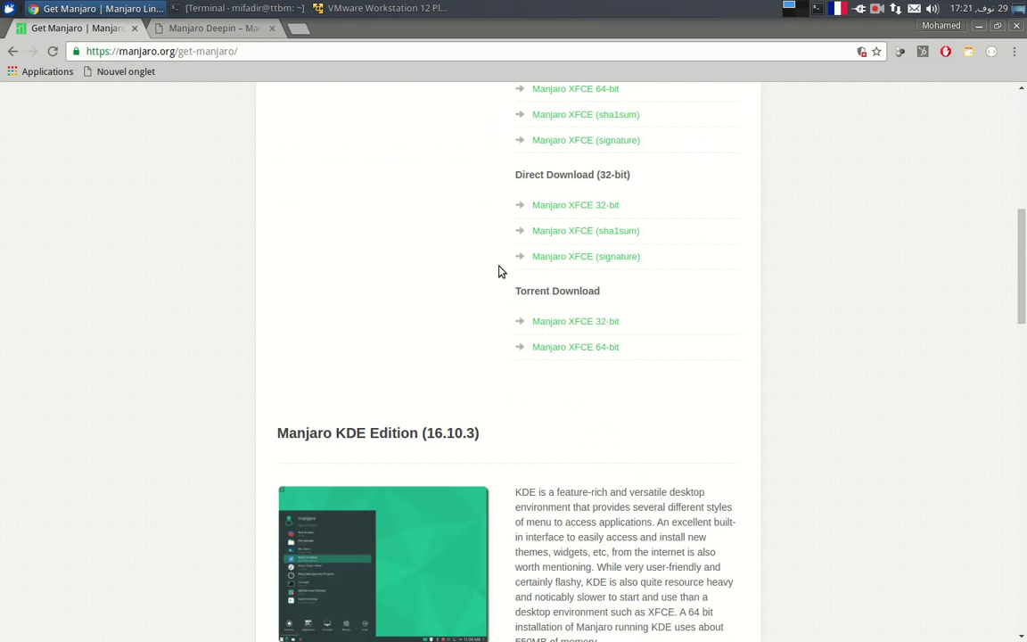
click(587, 351)
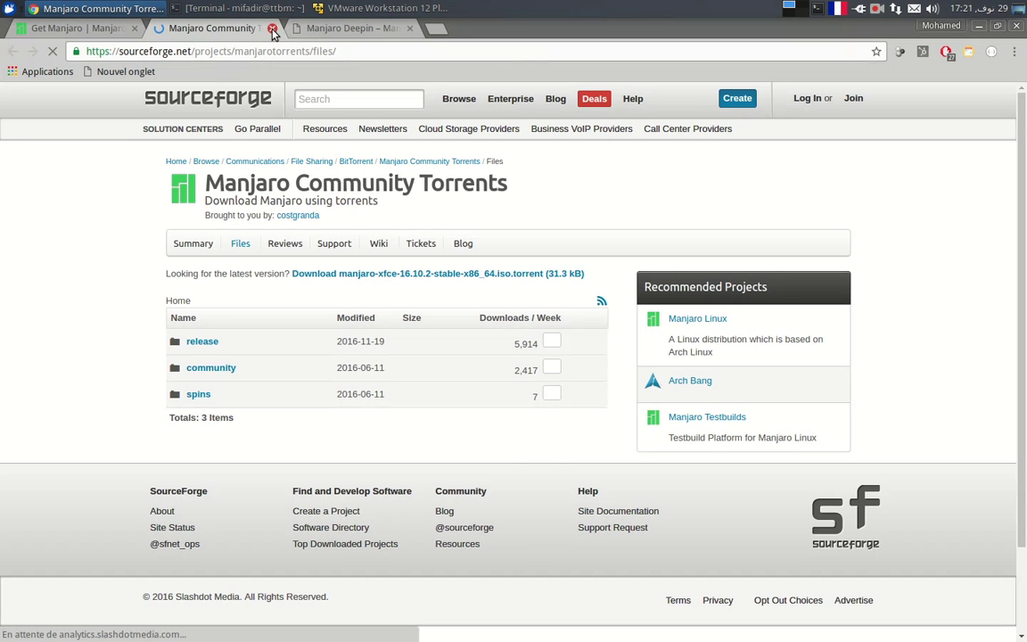
click(273, 29)
Dismiss the applications menu, then unmaximize and close the empty Transmission window.
click(7, 8)
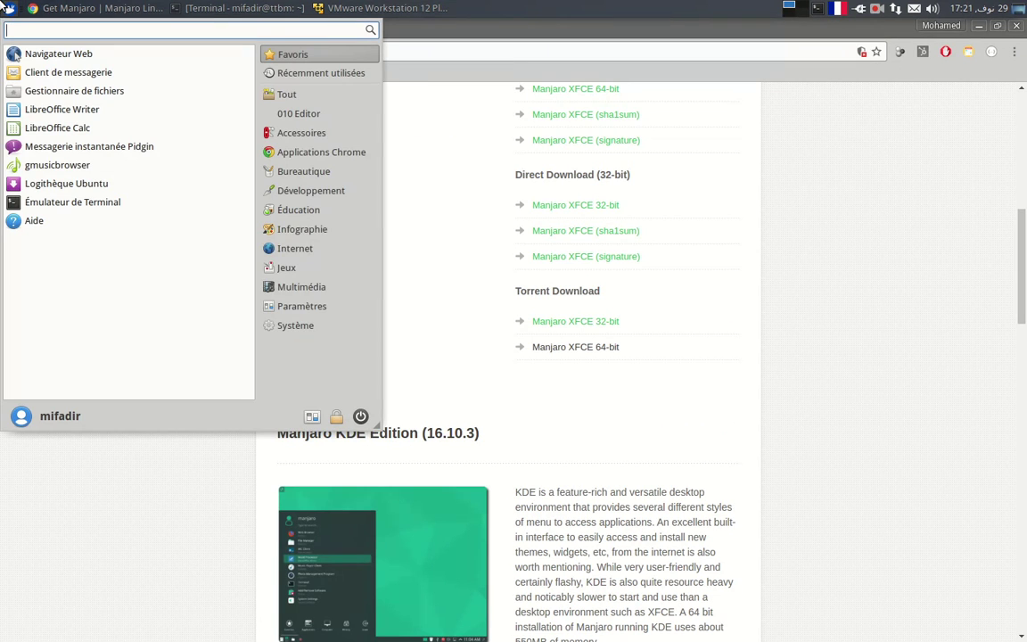
key(Escape)
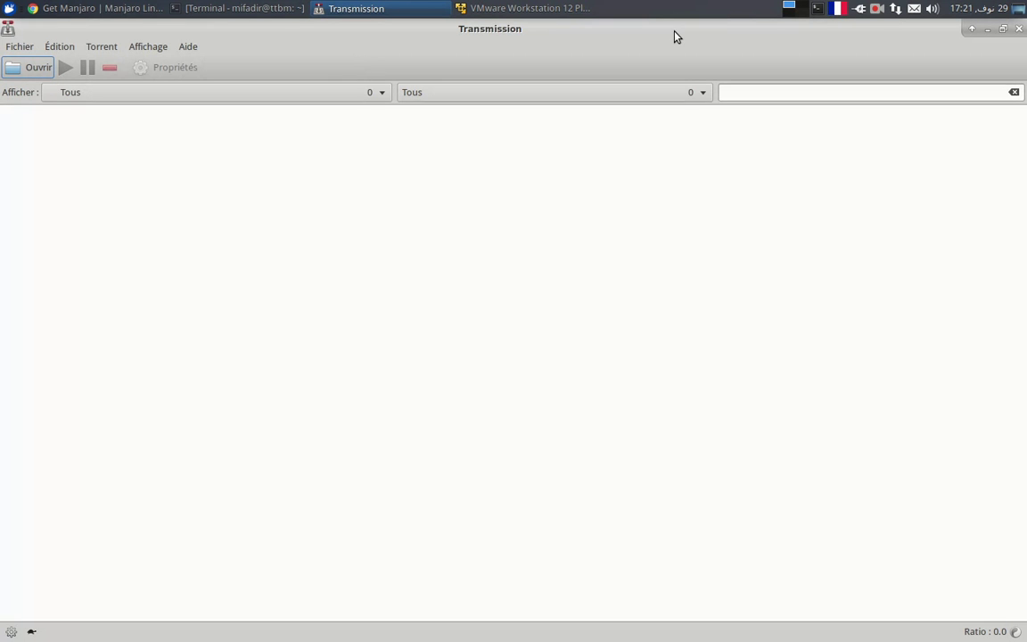
drag(675, 35, 232, 93)
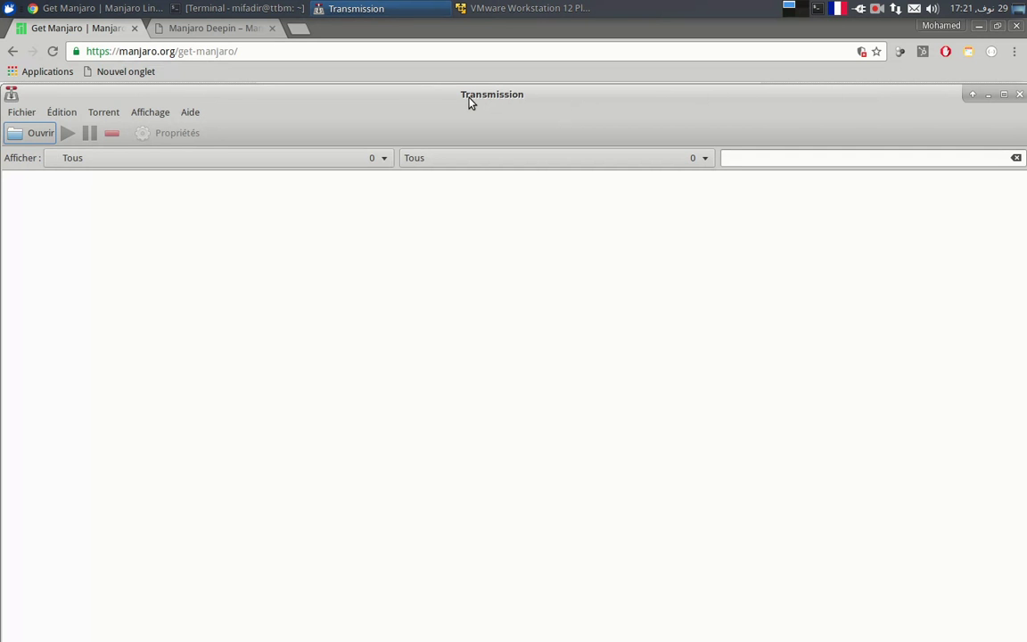
drag(469, 101, 443, 107)
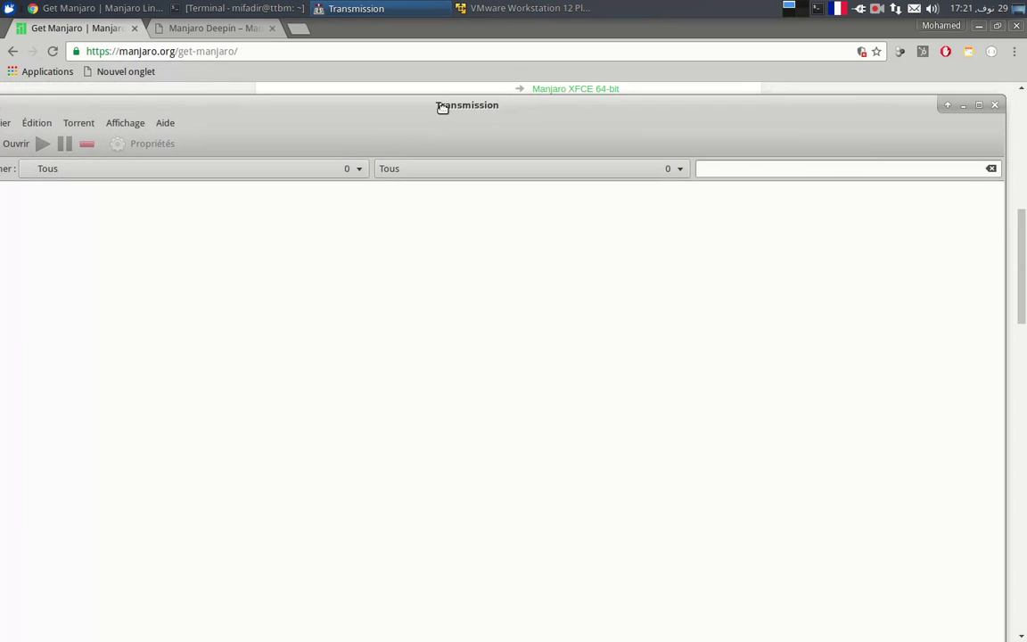
click(994, 104)
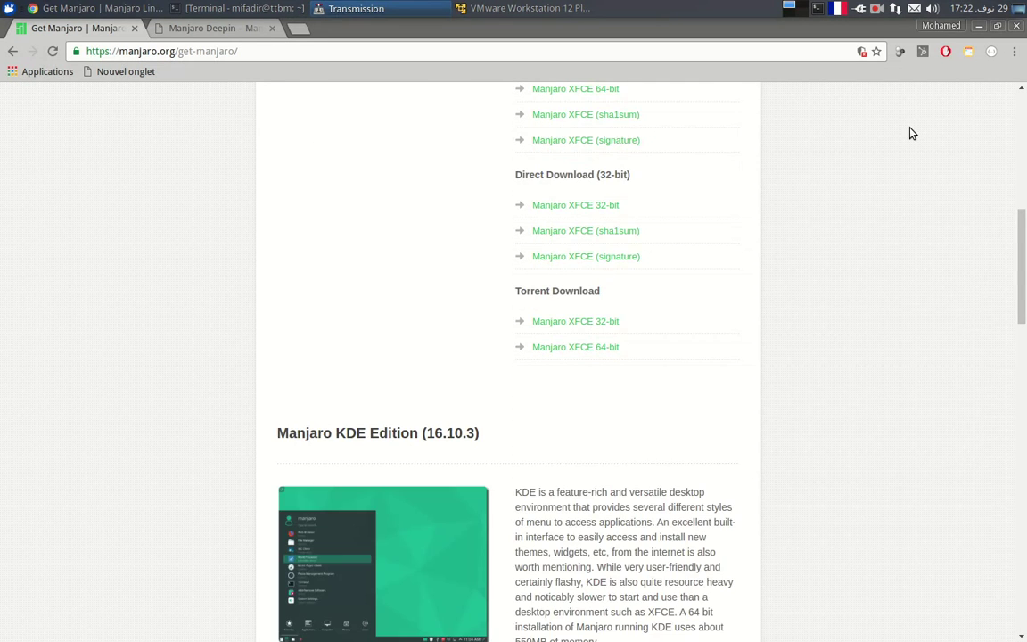
Scroll back to the Manjaro XFCE Edition (16.10.3) heading, briefly selecting and deselecting 'Edition'.
scroll(589, 346, up, 4)
scroll(589, 346, up, 1)
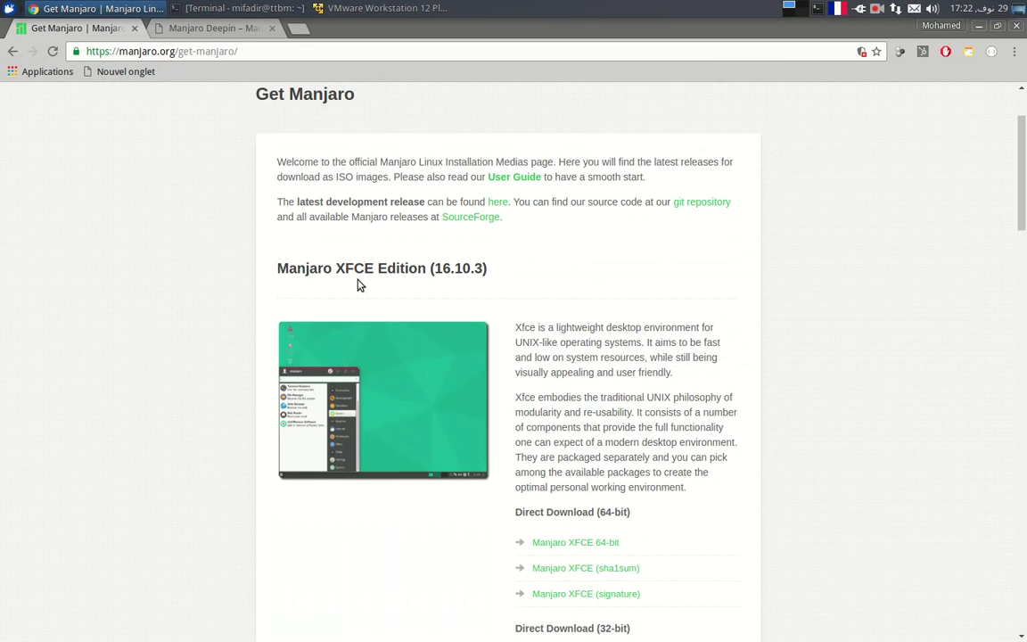
double_click(401, 269)
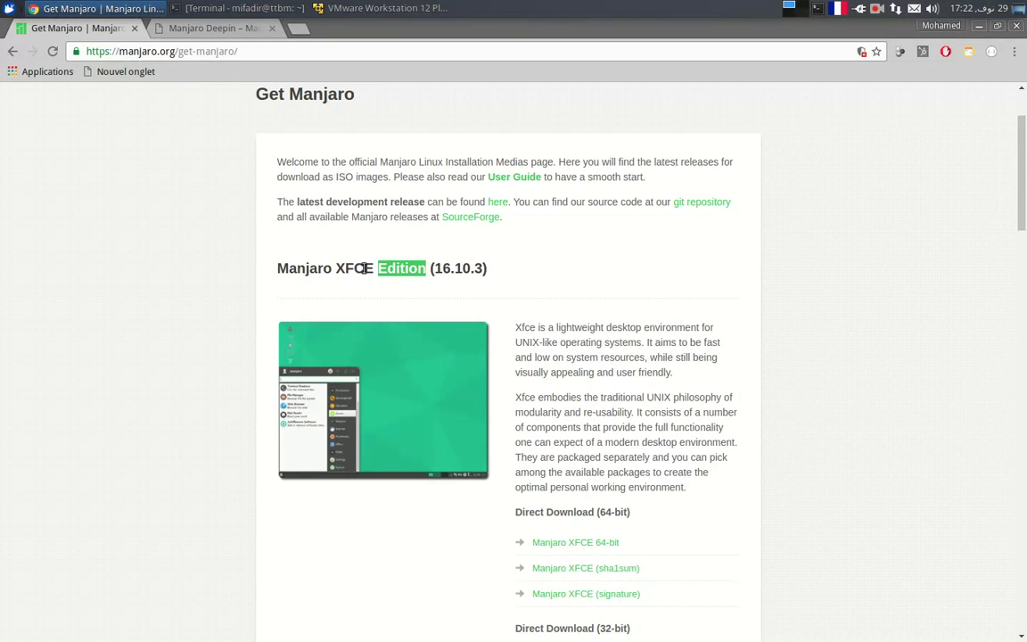
click(387, 271)
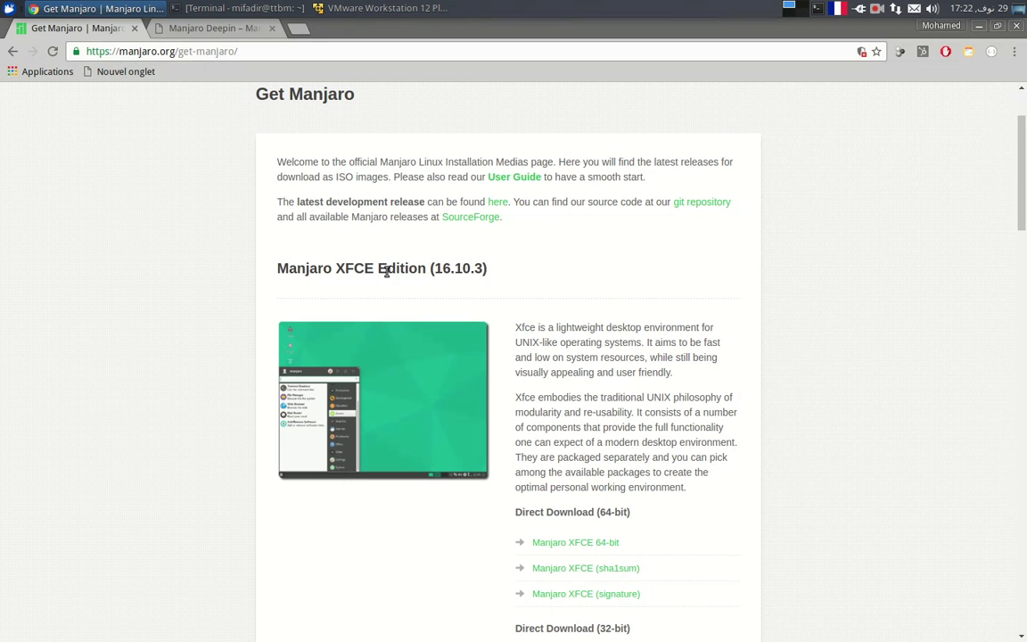
scroll(375, 260, down, 2)
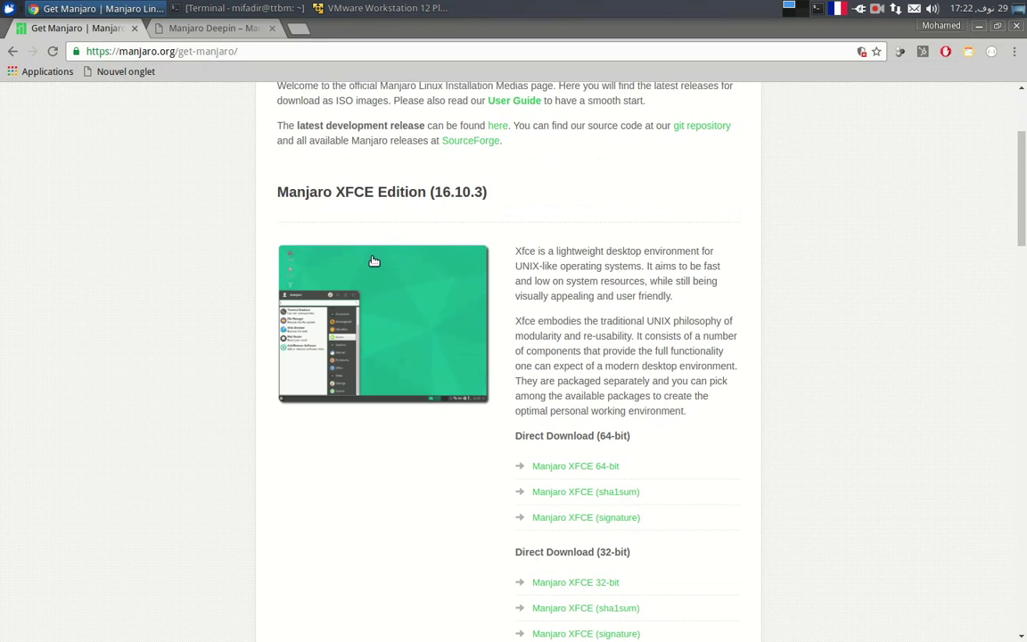
scroll(375, 260, down, 5)
Bring VMware Player forward, then minimize all windows with Ctrl+Alt+D.
click(377, 9)
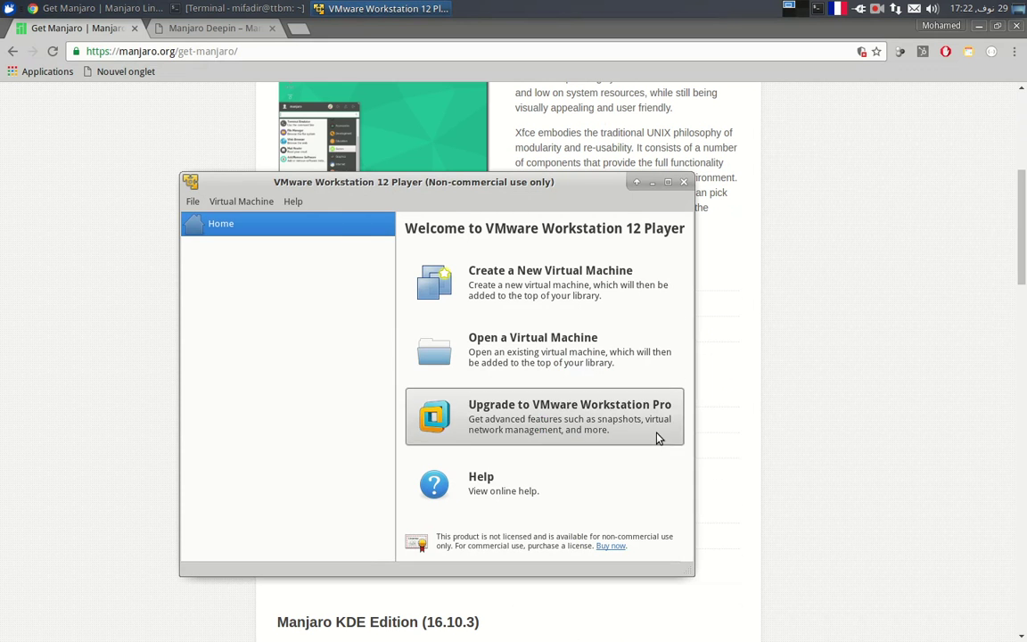
key(ctrl+alt+d)
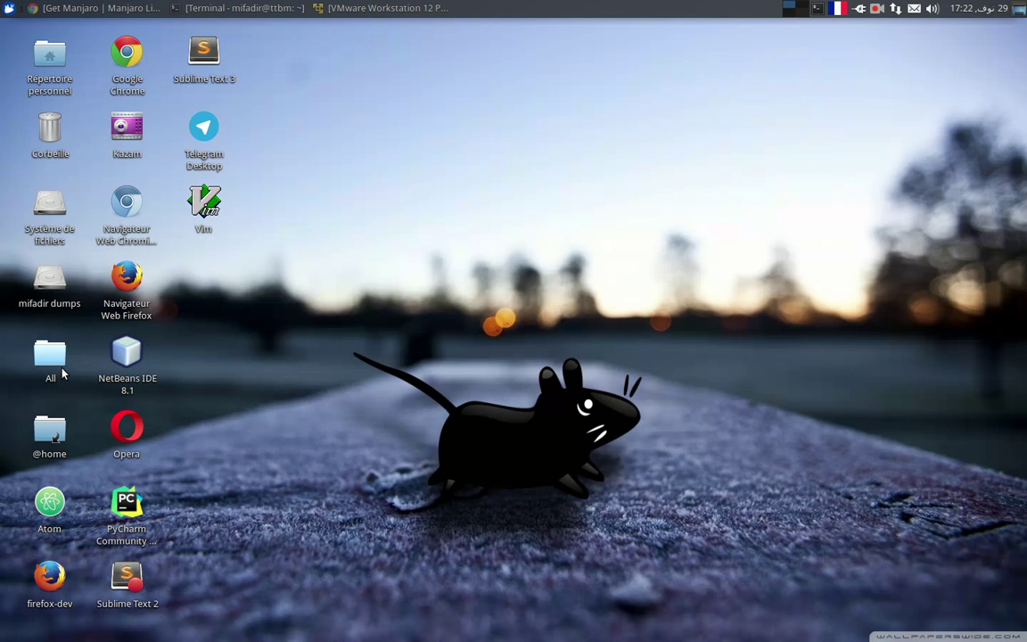
double_click(51, 435)
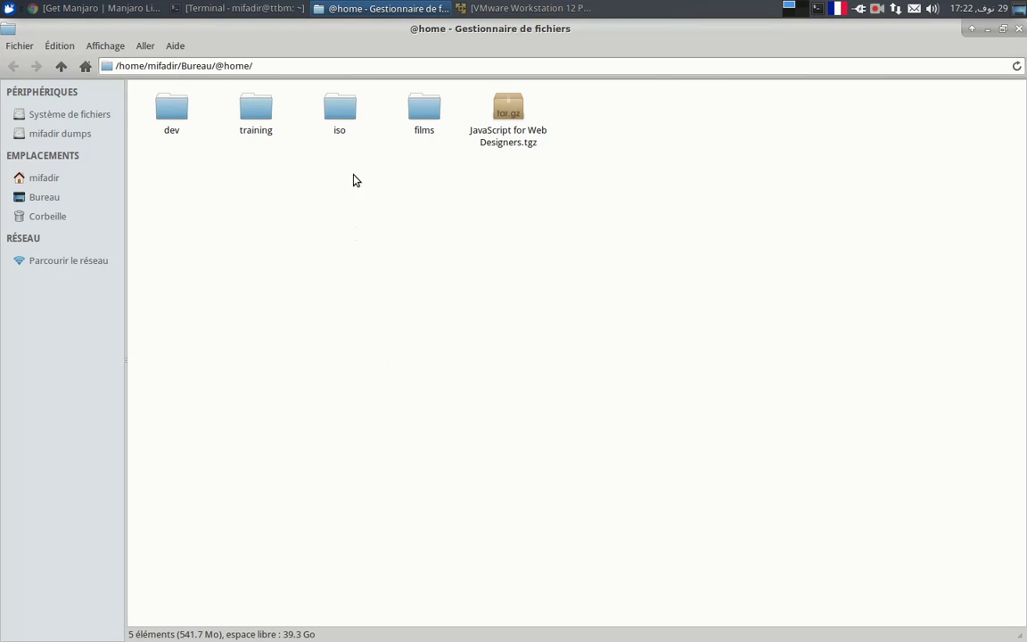
double_click(341, 111)
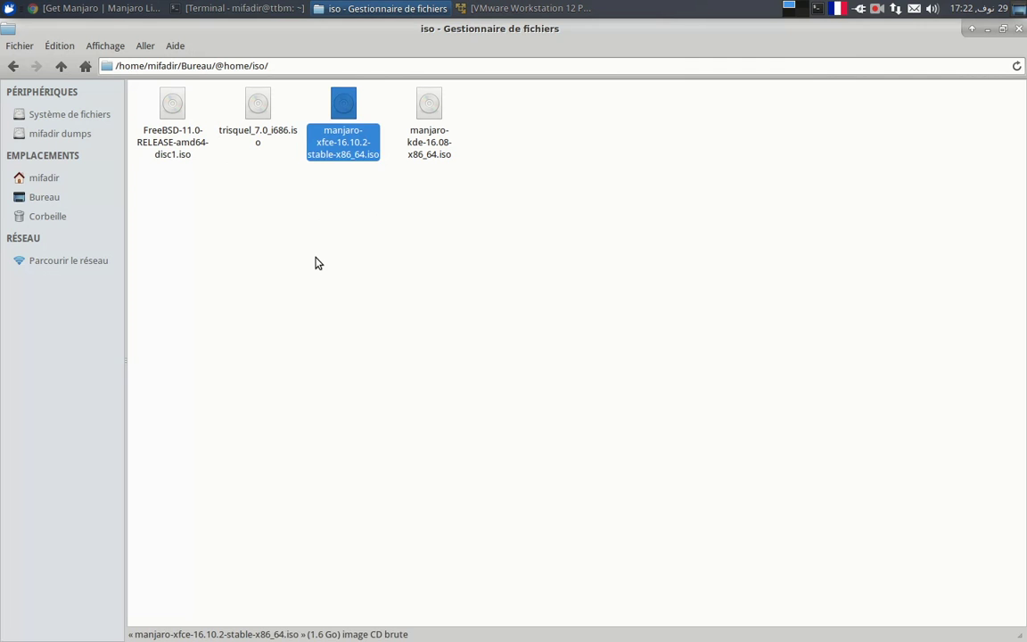
click(371, 198)
click(348, 134)
drag(348, 129, 333, 189)
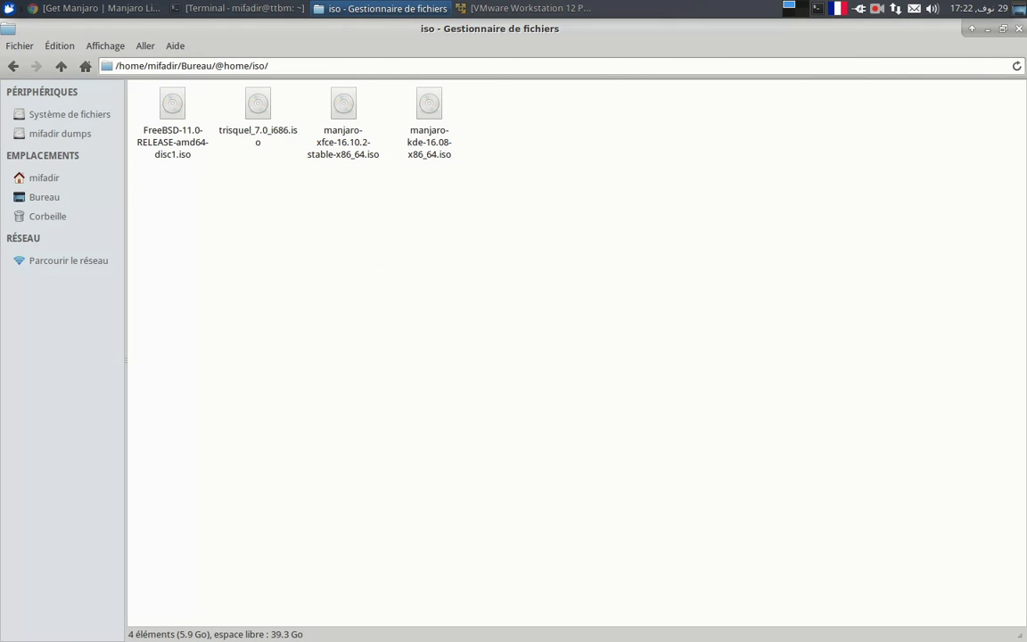
click(1019, 30)
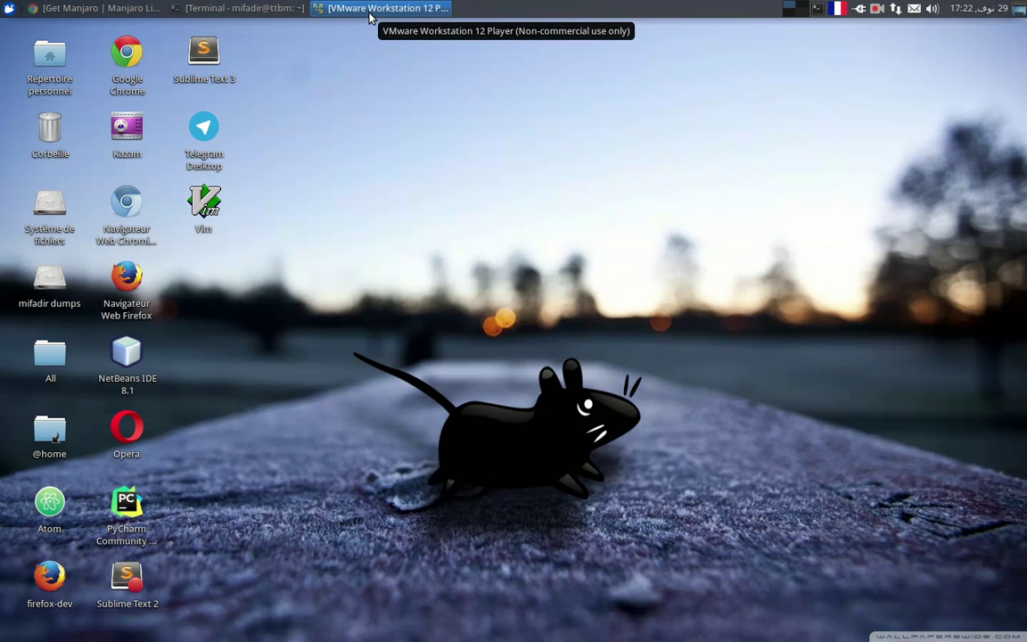
click(369, 15)
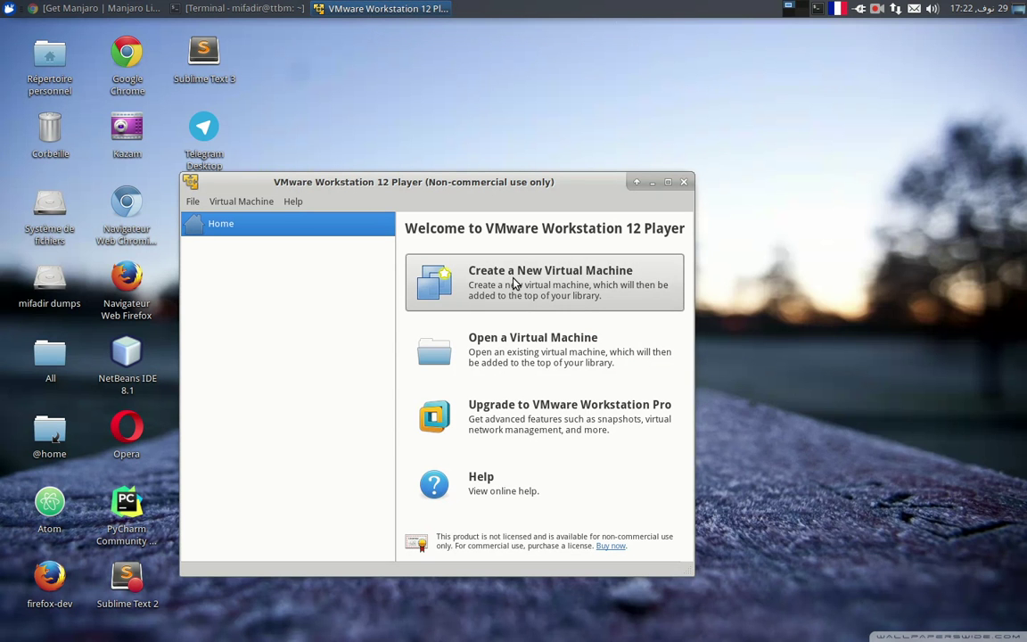
click(582, 296)
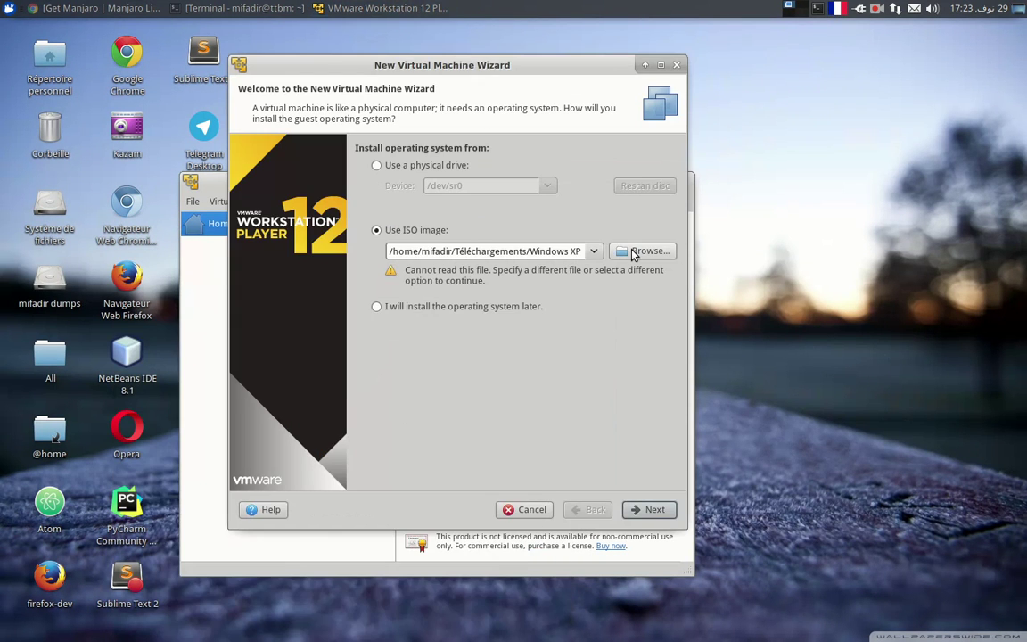
click(638, 251)
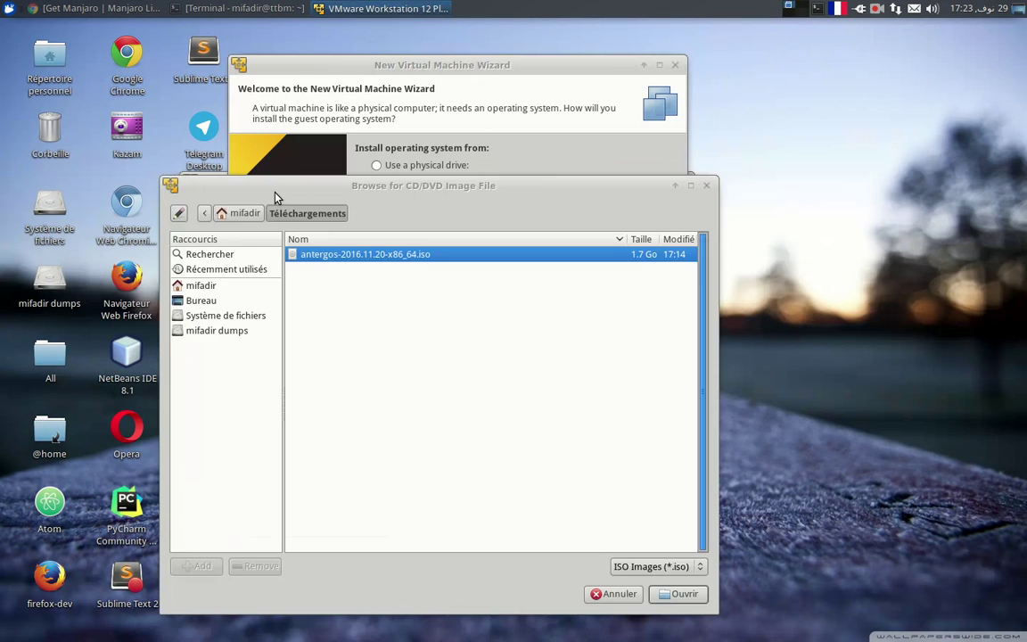
click(207, 289)
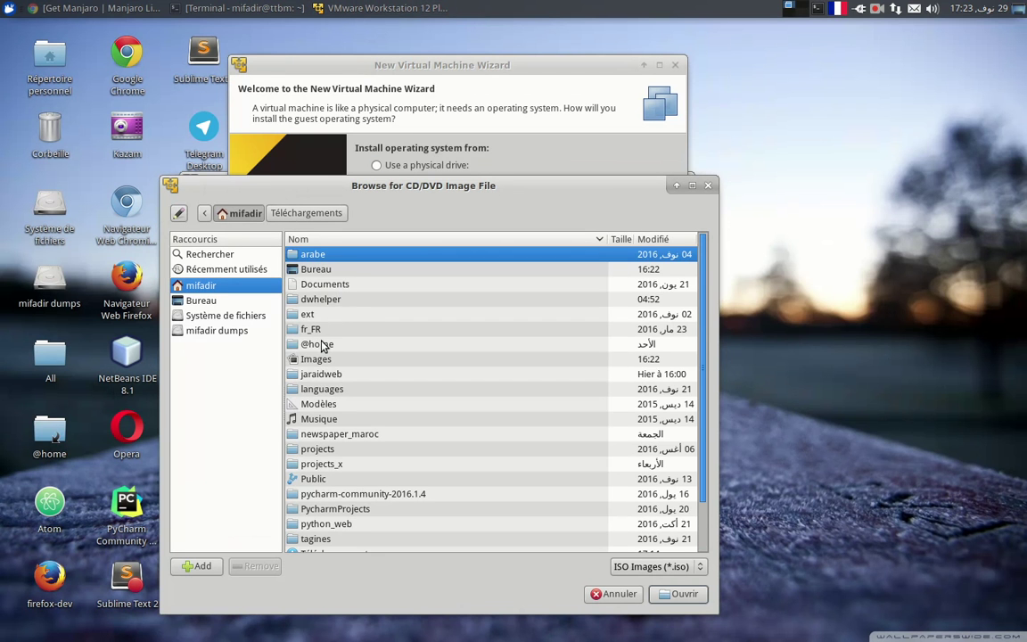
double_click(323, 345)
double_click(311, 283)
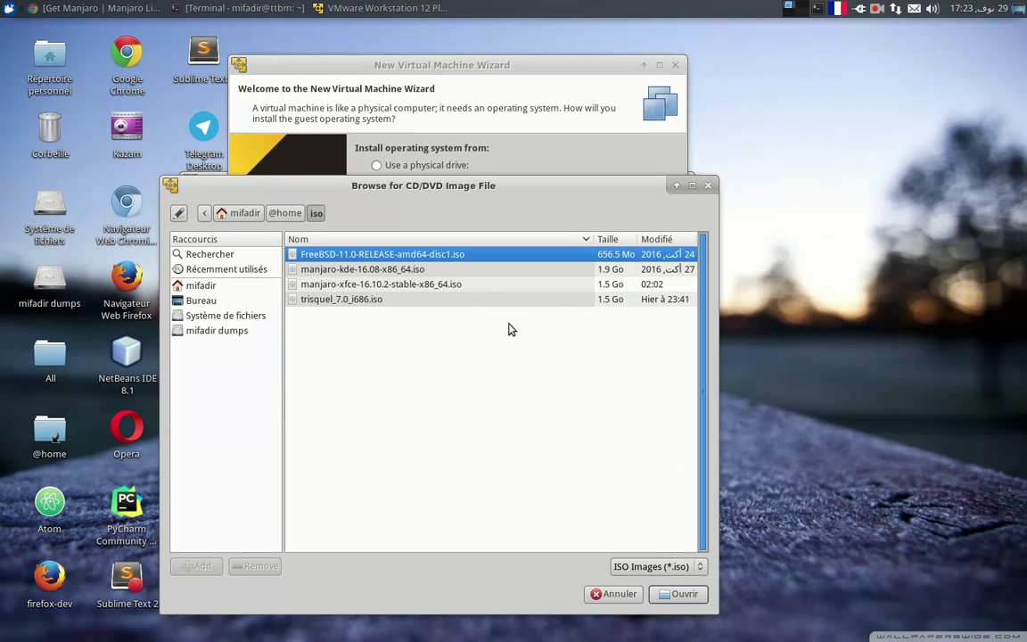
click(385, 286)
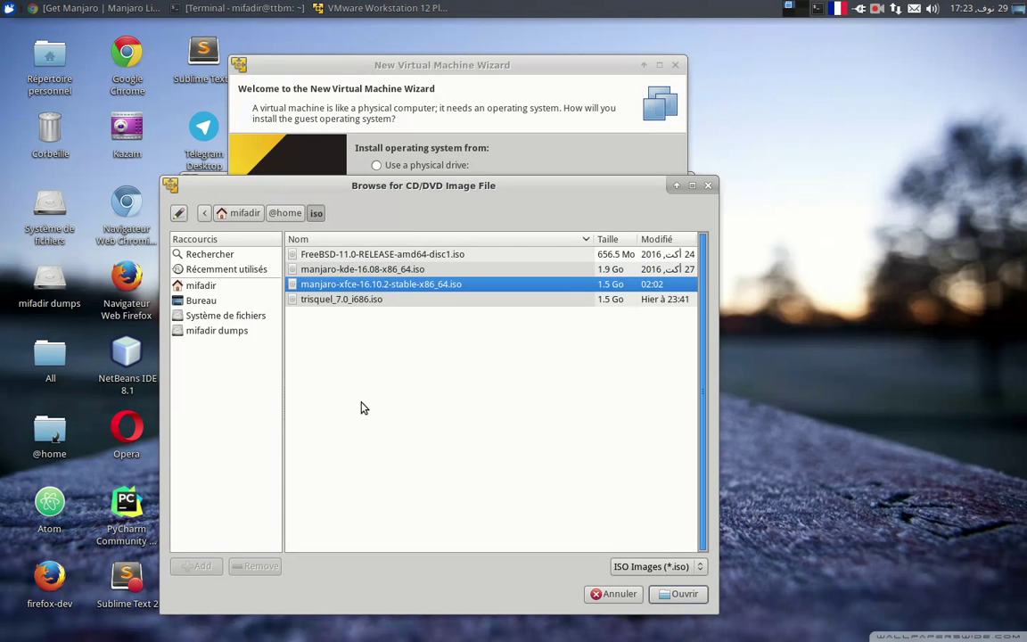
click(681, 594)
Choose Linux with version Other Linux 3.x kernel as the guest operating system.
click(651, 510)
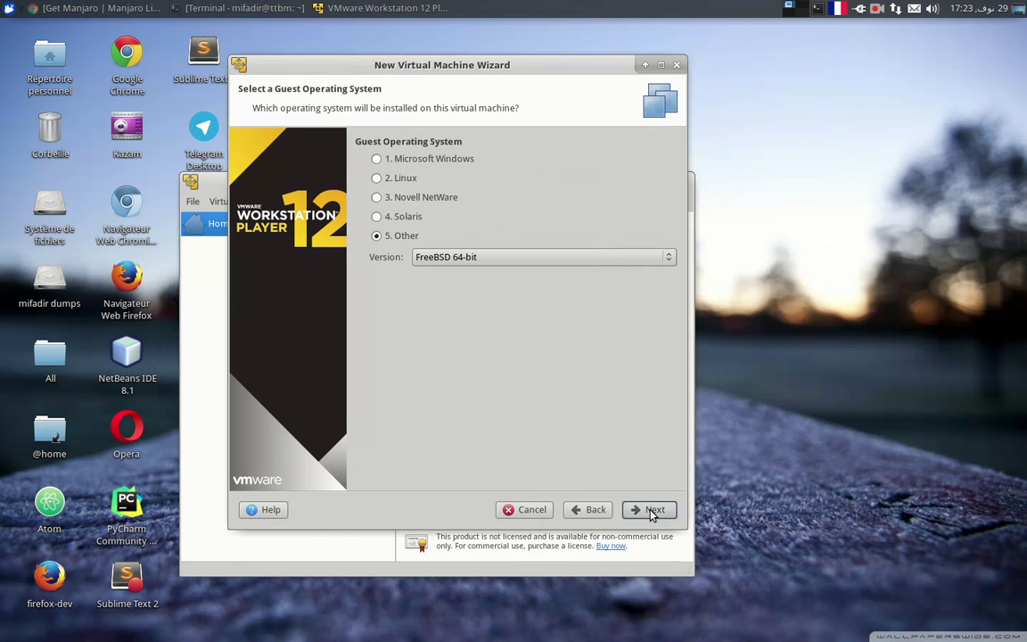
click(398, 179)
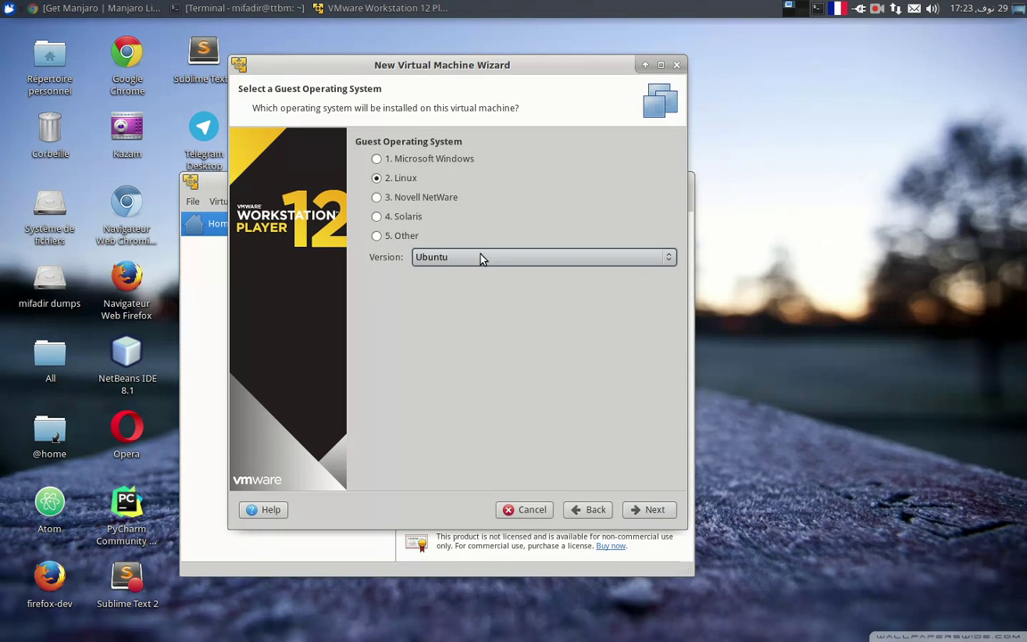
click(482, 257)
scroll(479, 268, down, 2)
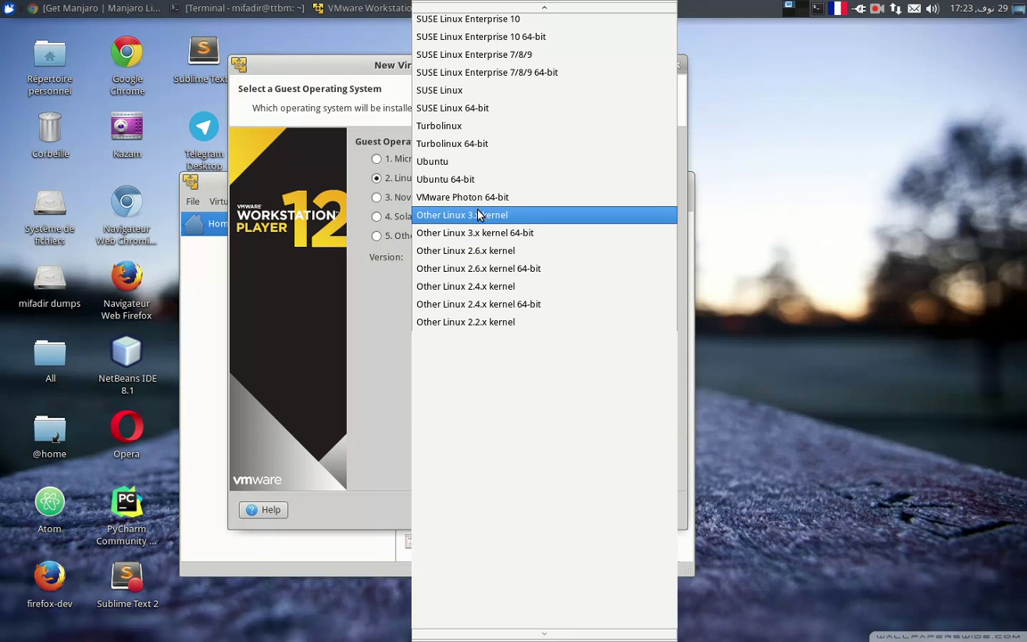
click(475, 217)
click(653, 511)
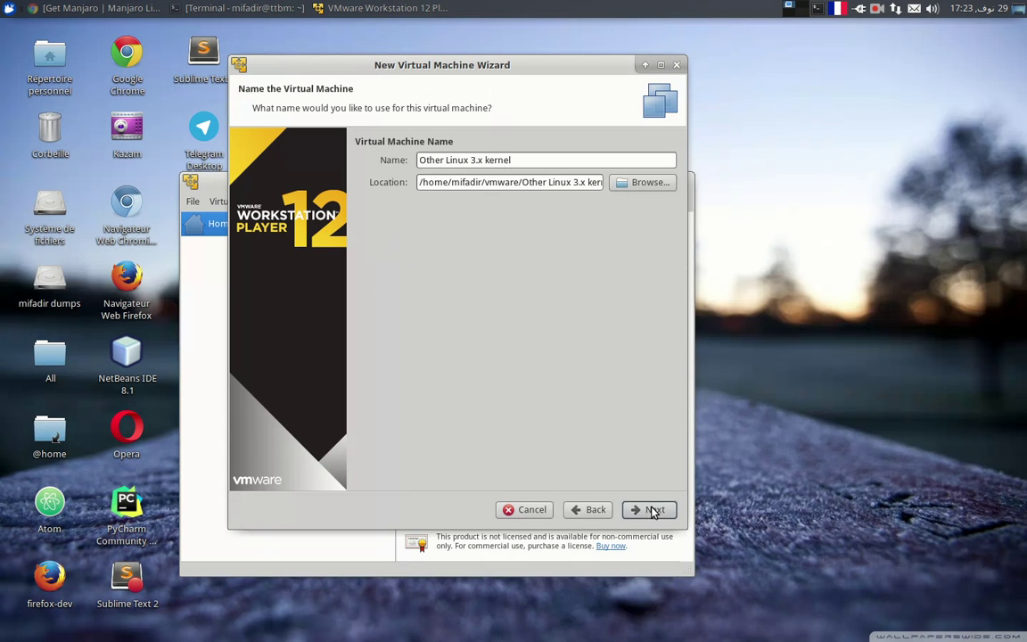
Set the VM location to a new manjaro_xfce1 folder.
click(619, 185)
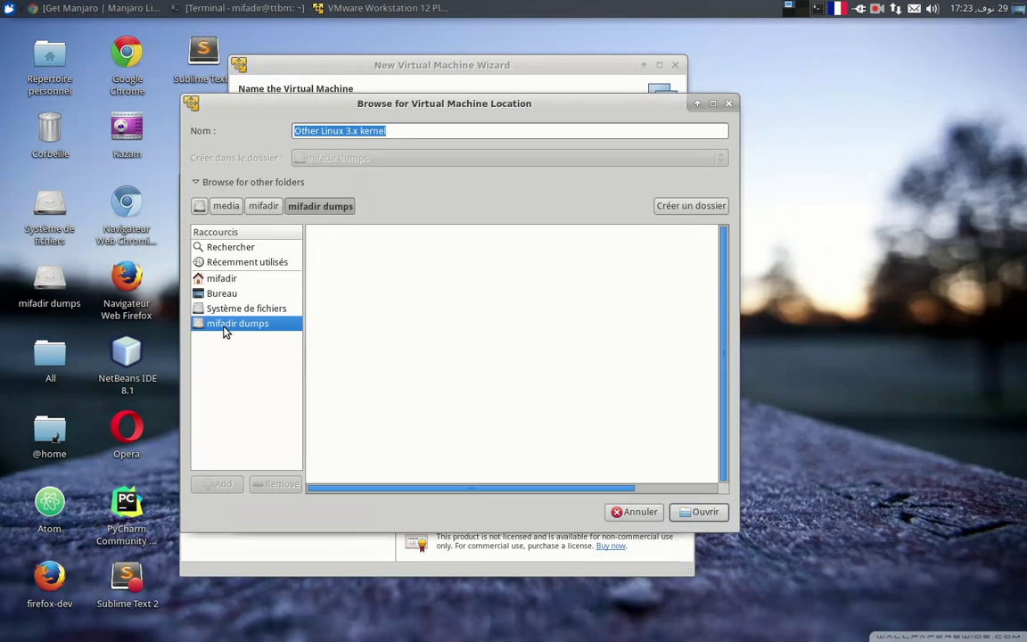
text(m)
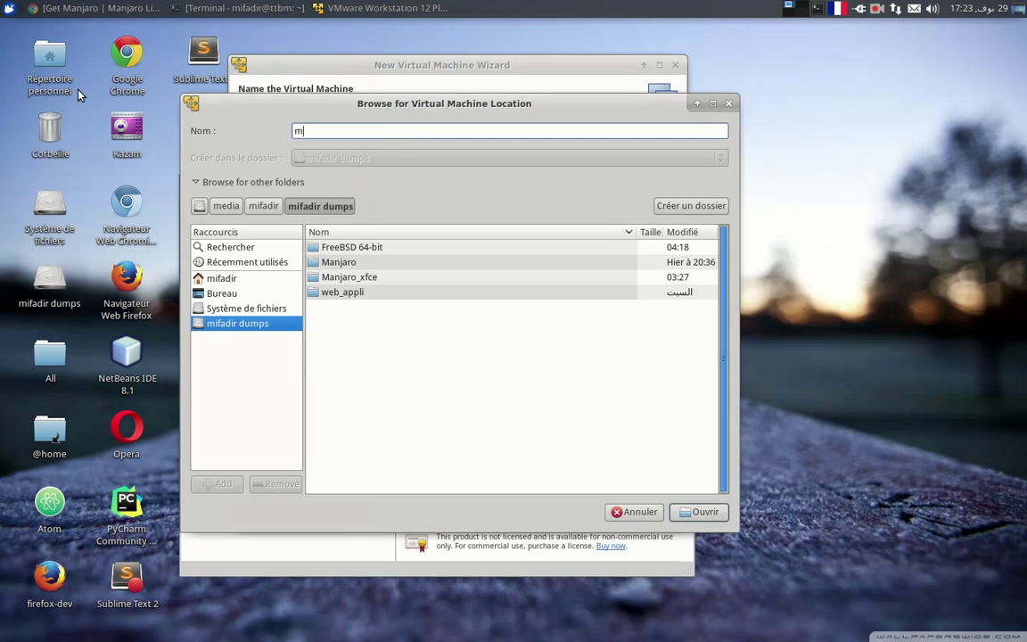
text(anjaro_xfce)
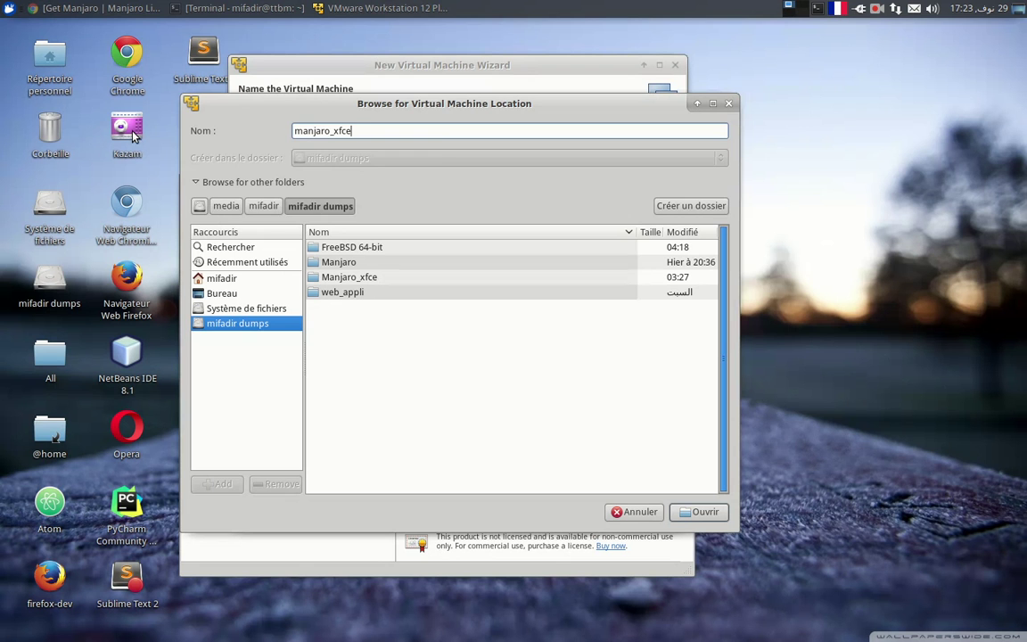
text(1)
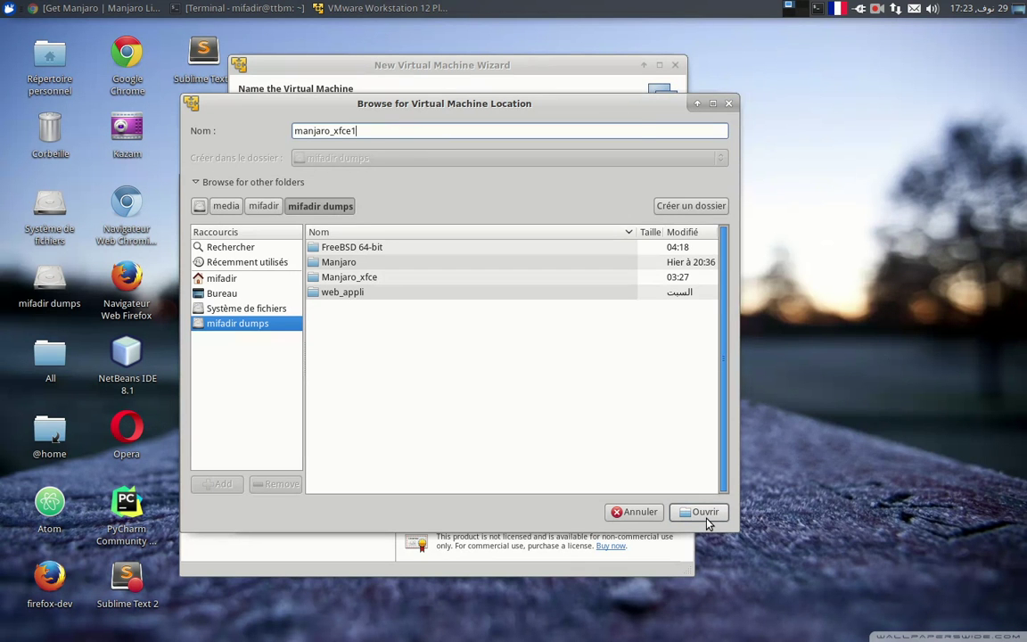
click(705, 515)
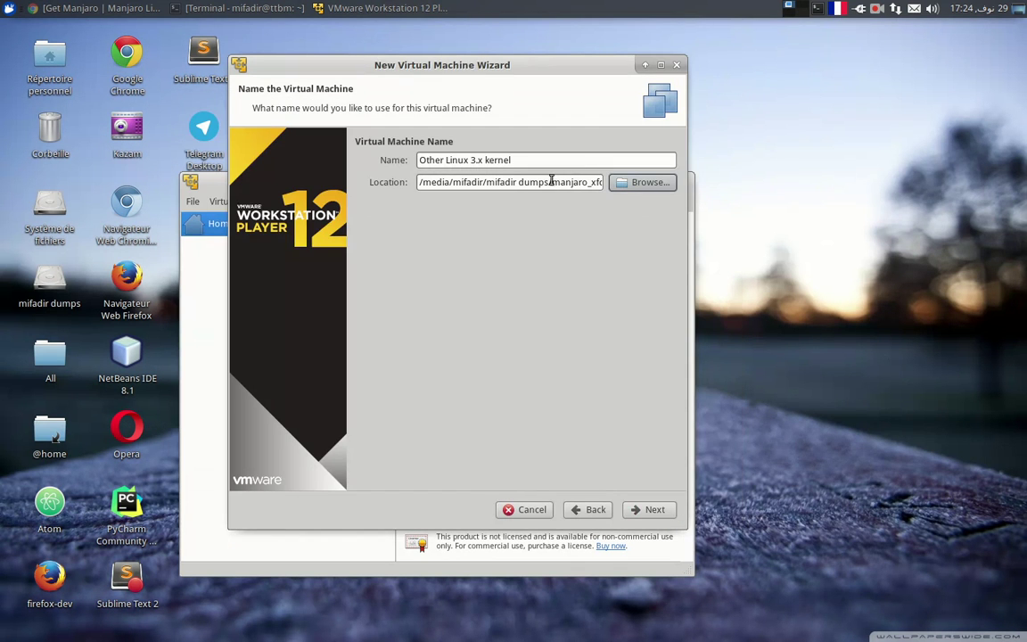
Copy manjaro_xfce1 from the location path and paste it as the virtual machine name.
drag(575, 181, 672, 197)
key(ctrl+c)
right_click(540, 182)
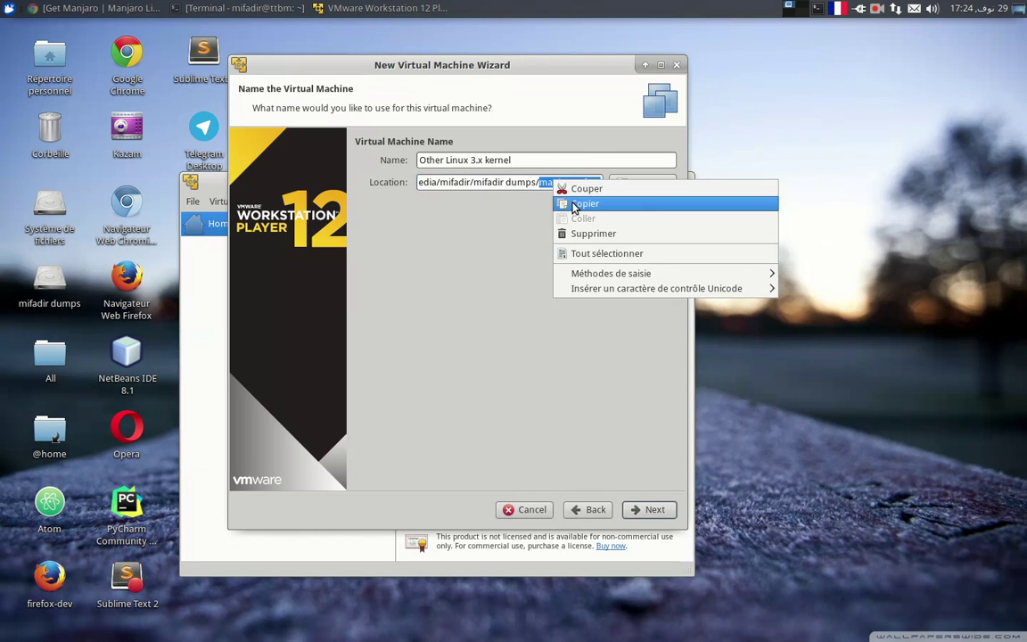
click(561, 201)
drag(531, 160, 323, 152)
right_click(437, 161)
click(459, 197)
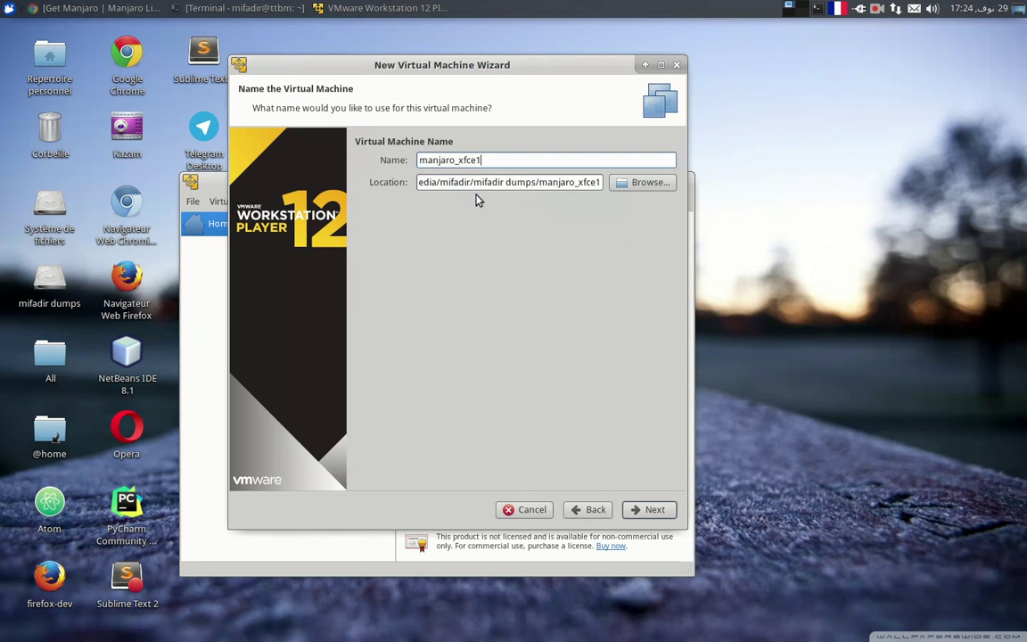
click(657, 511)
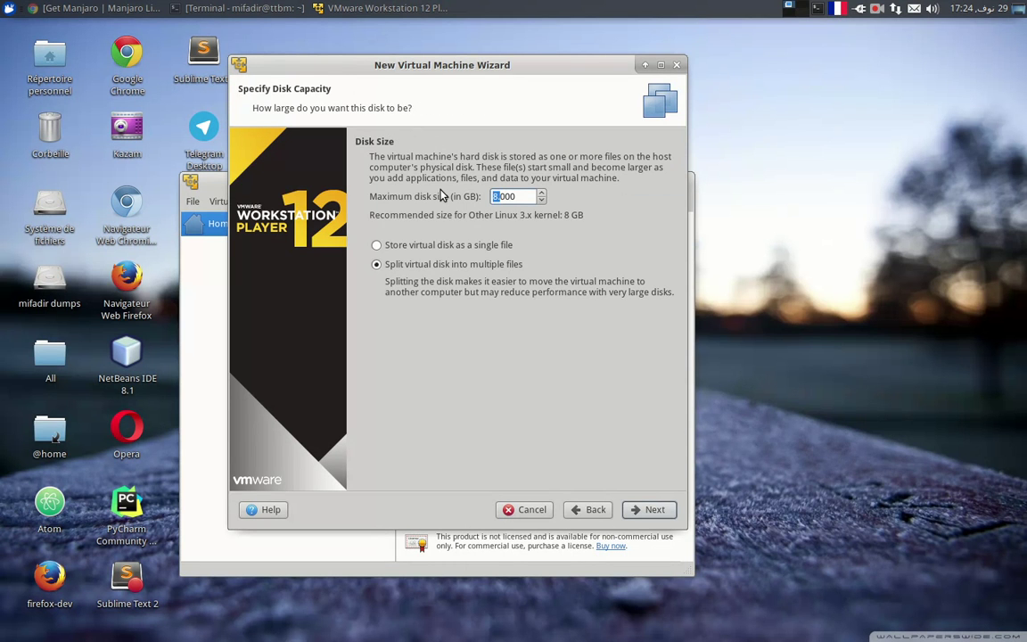
Change the maximum disk size from 8 to 20 GB, keeping the disk split into multiple files.
key(BackSpace)
text(20)
drag(465, 71, 561, 79)
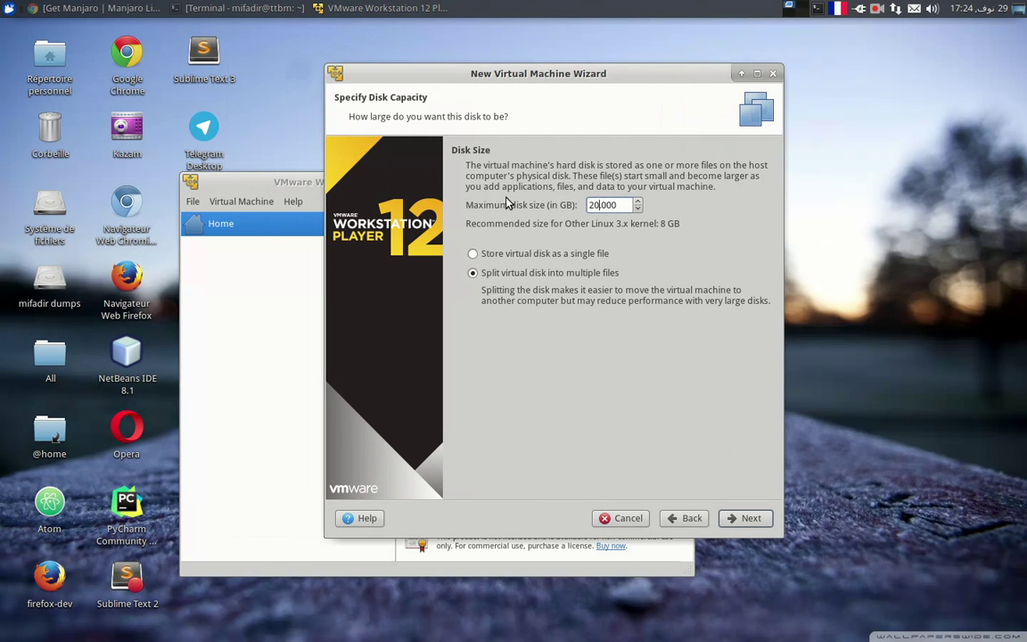
drag(520, 68, 399, 64)
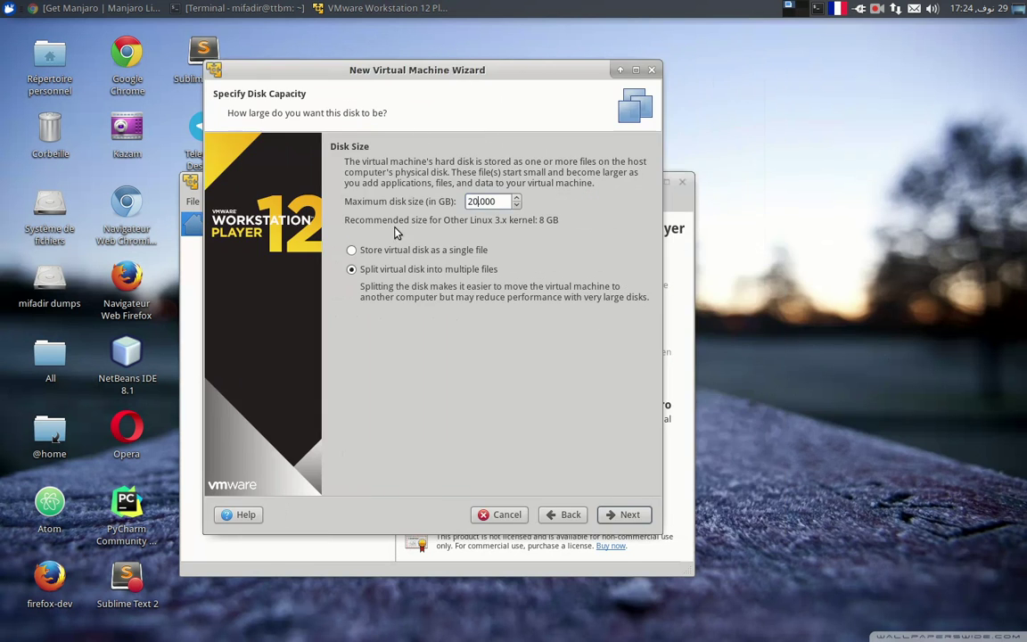
click(352, 251)
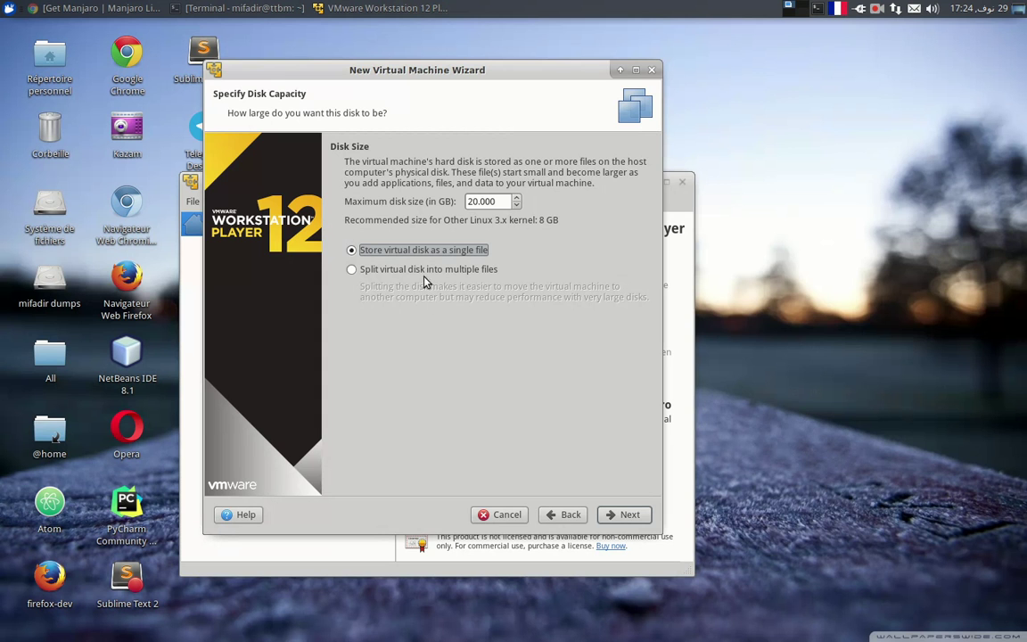
click(353, 270)
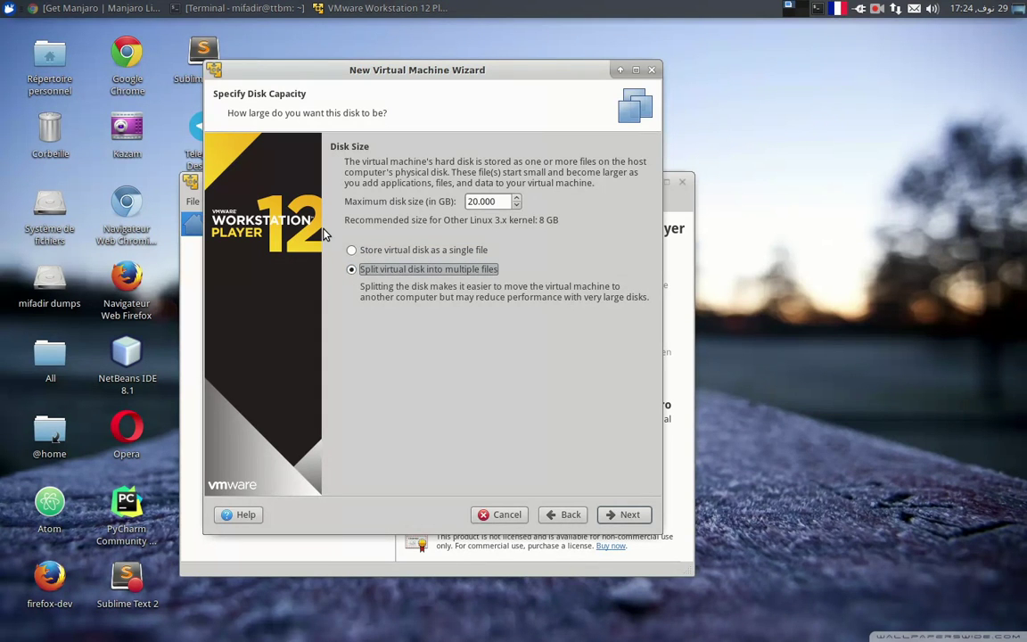
click(629, 514)
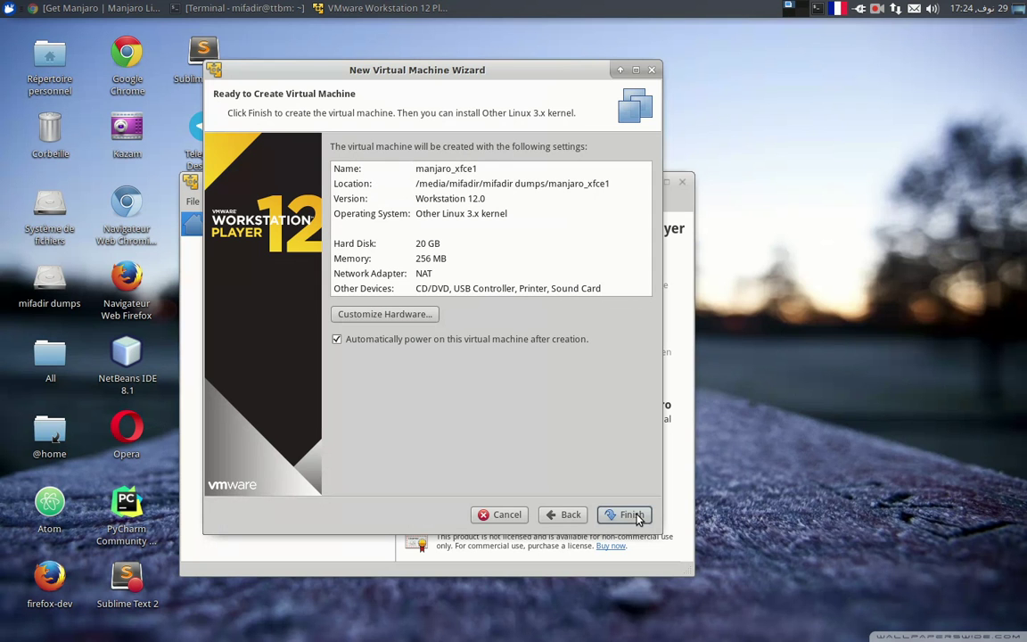
Customize the hardware to 2096 MB memory and 4 processor cores, then finish creating the VM.
click(365, 317)
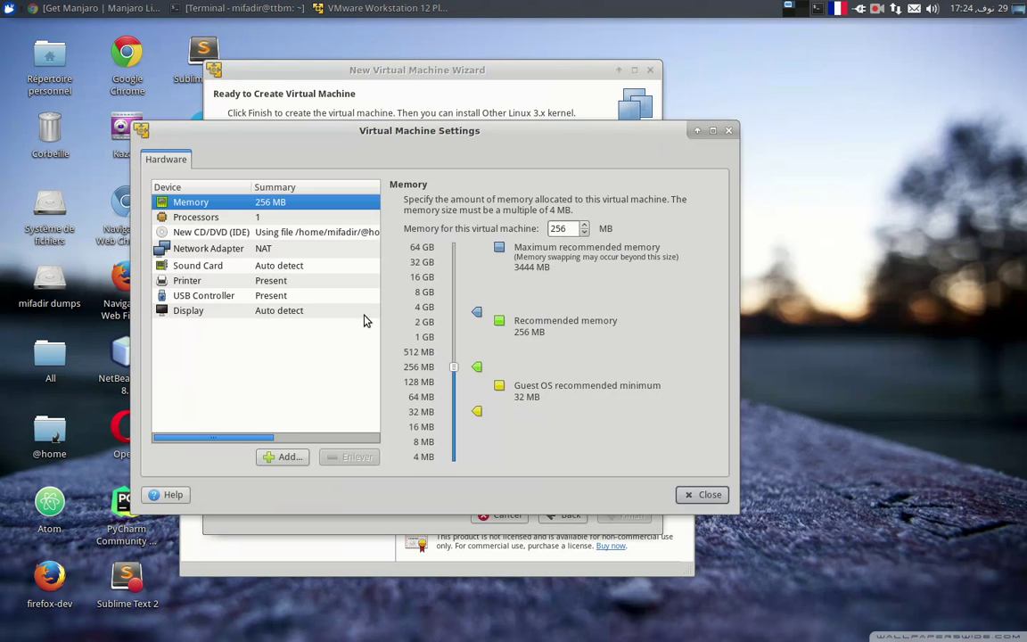
drag(586, 225, 588, 227)
click(178, 218)
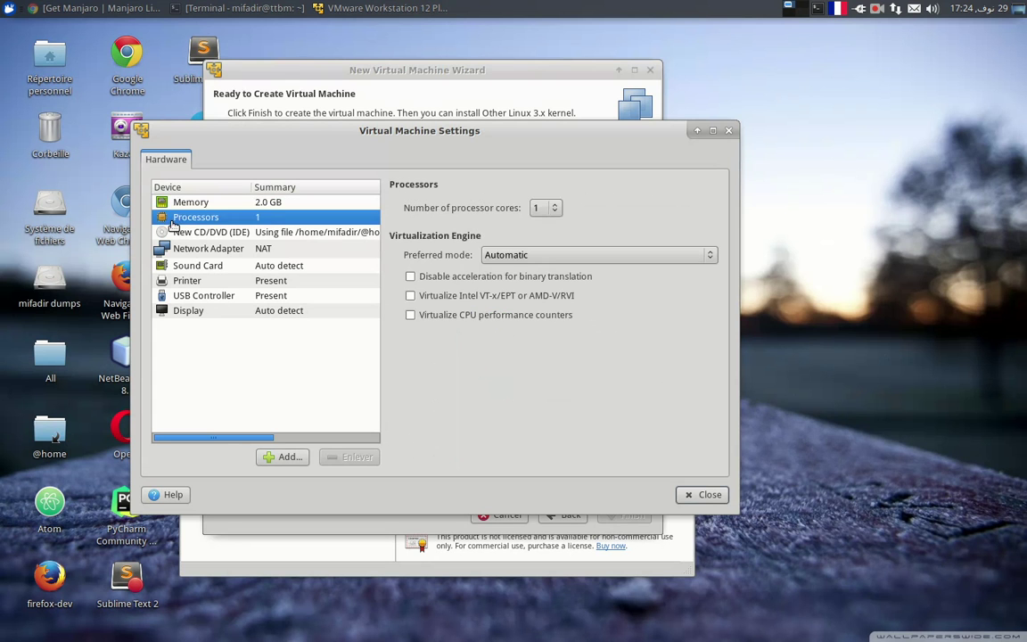
click(539, 209)
click(553, 259)
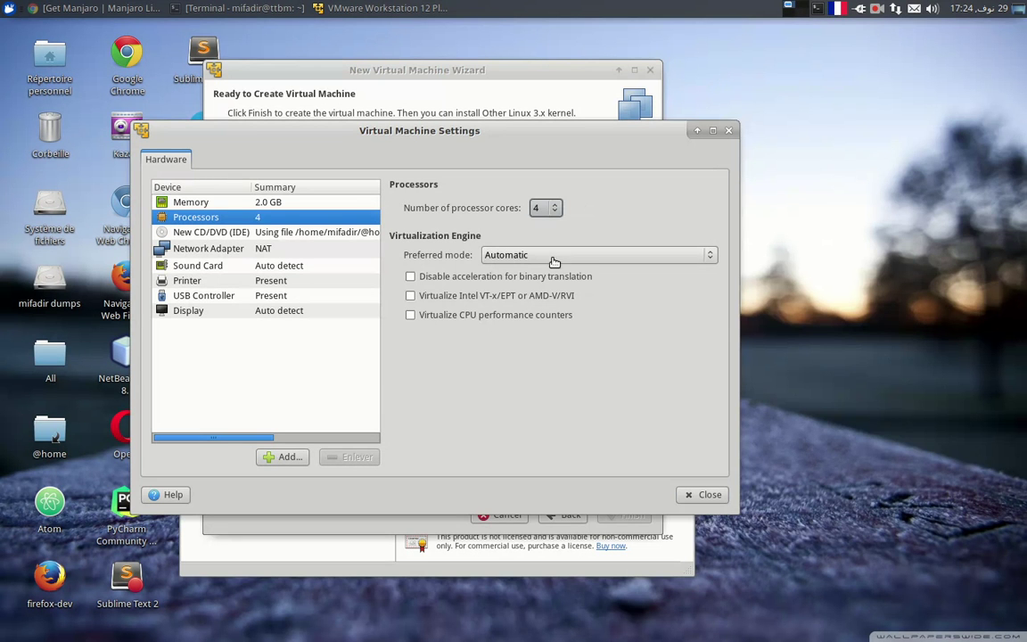
click(701, 494)
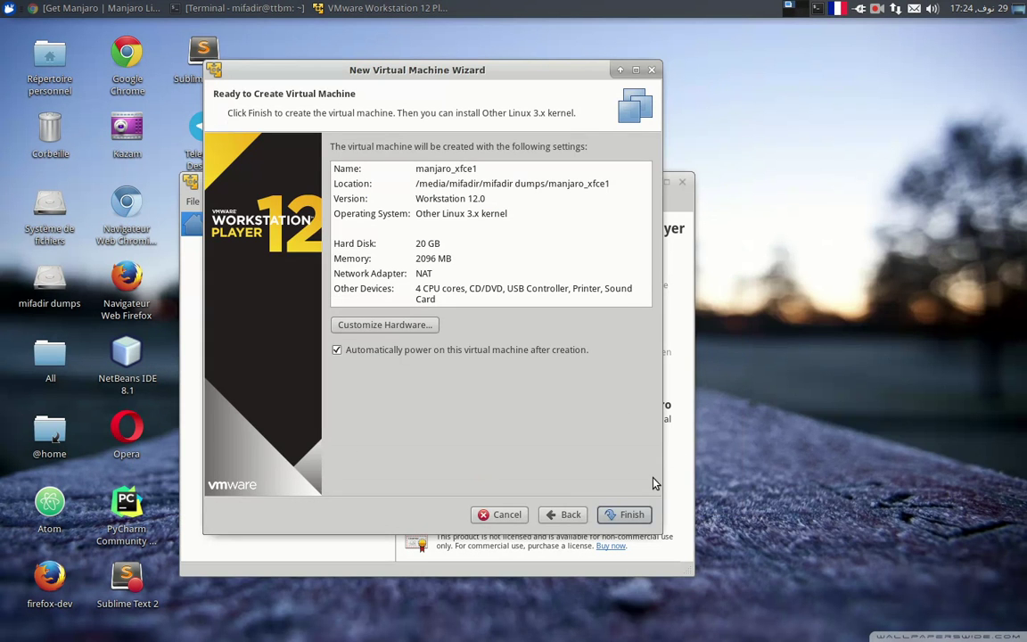
click(624, 515)
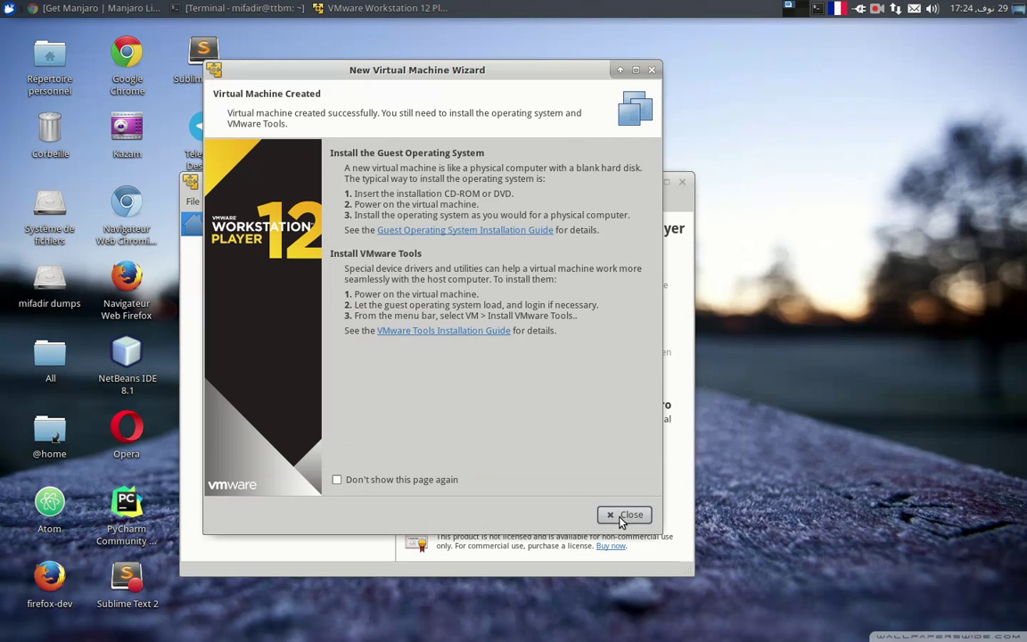
Dismiss the Virtual Machine Created page and the Removable Devices notice.
click(618, 516)
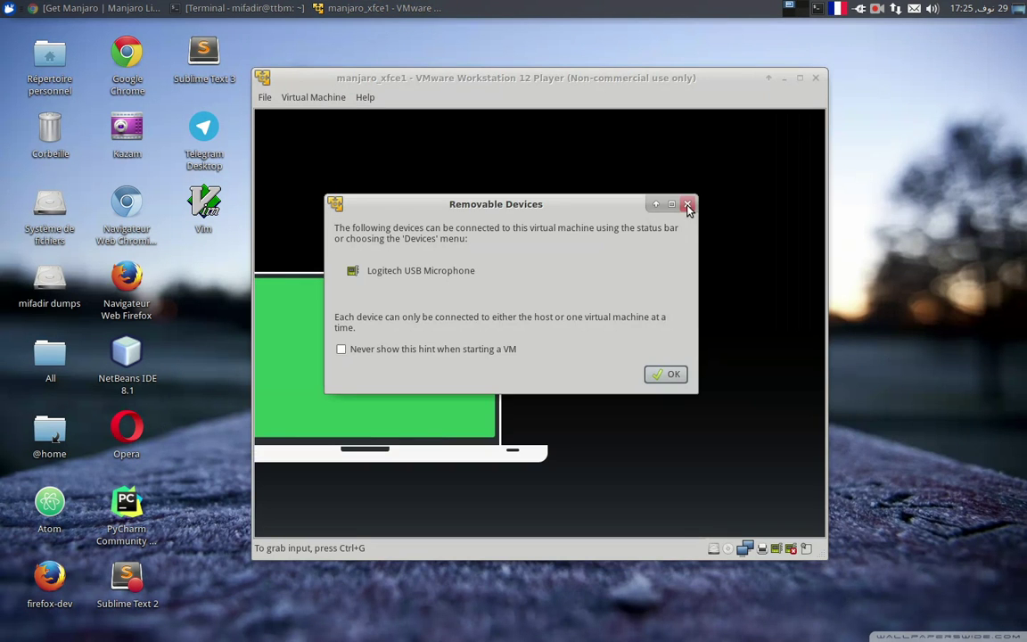
click(687, 206)
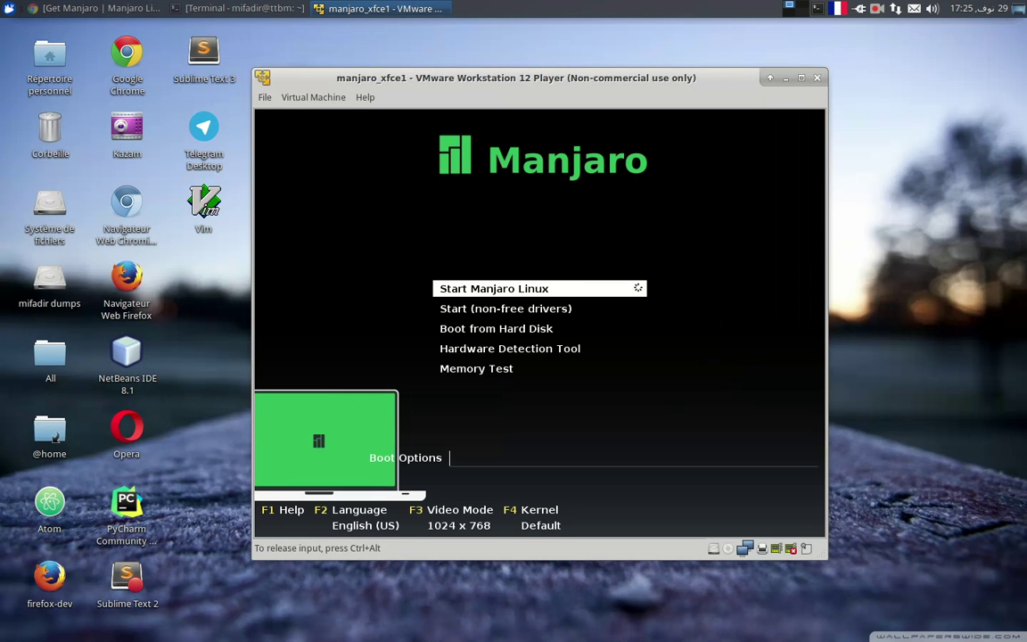
Boot Start Manjaro Linux, release input with Ctrl+Alt, and maximize the player window.
key(Return)
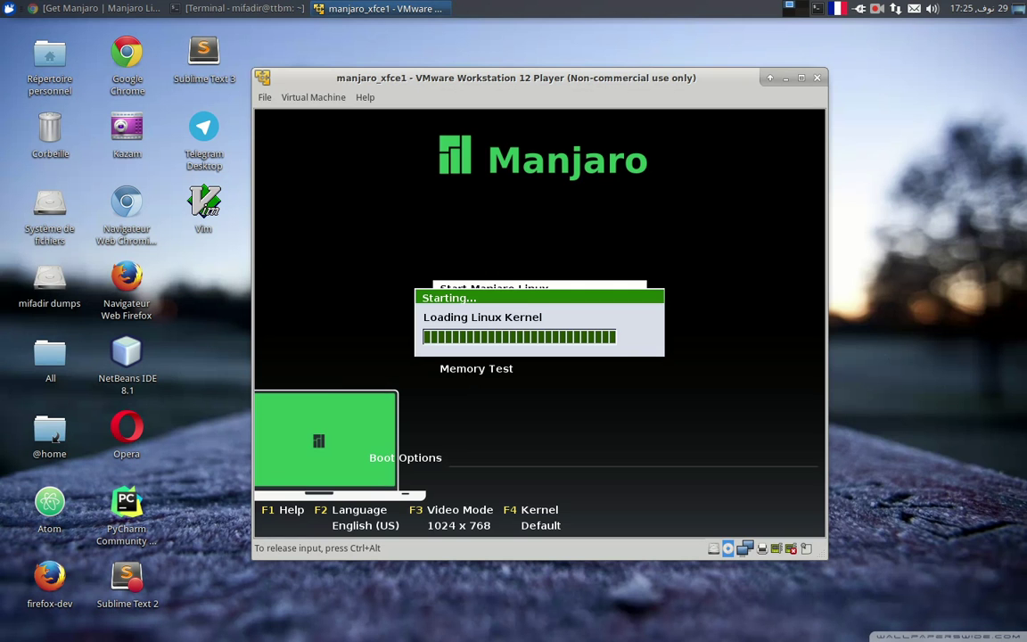
key(ctrl+alt)
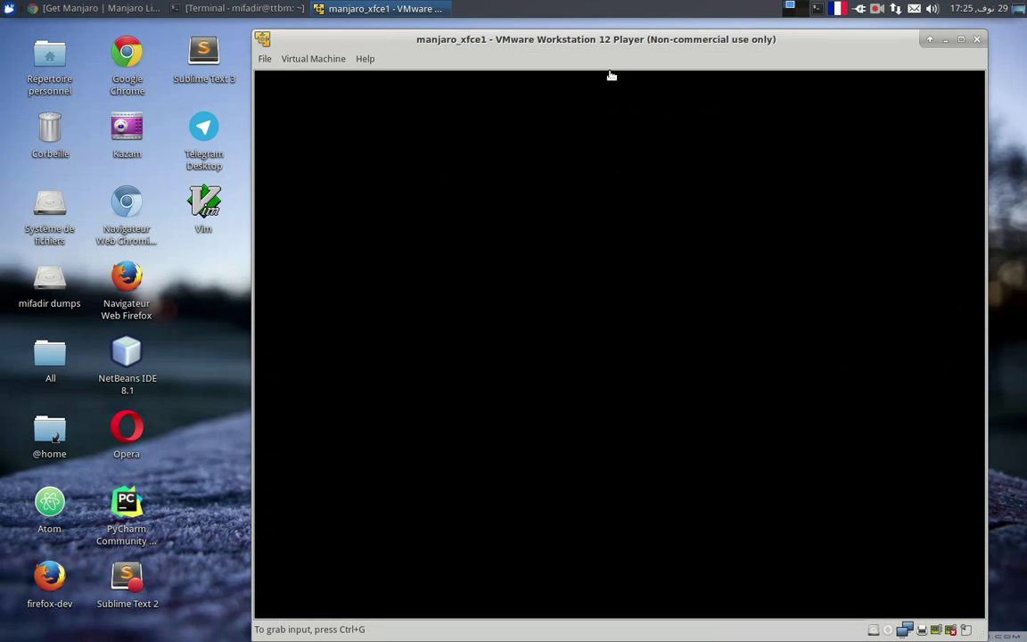
double_click(528, 40)
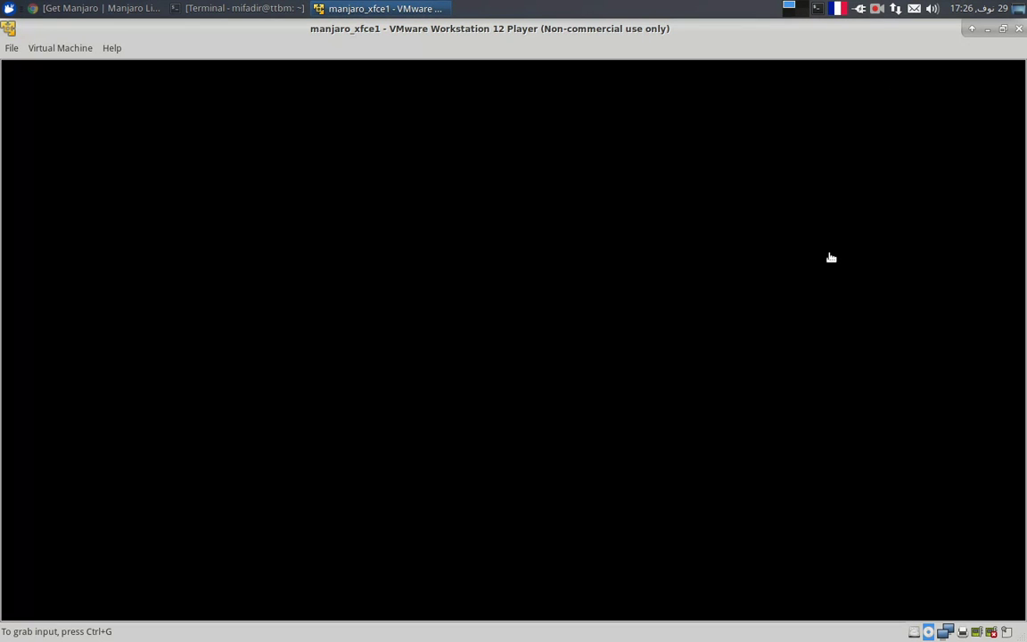
Browse the Get Manjaro page's edition download links, then switch back to the Manjaro VM.
click(134, 8)
scroll(675, 350, down, 5)
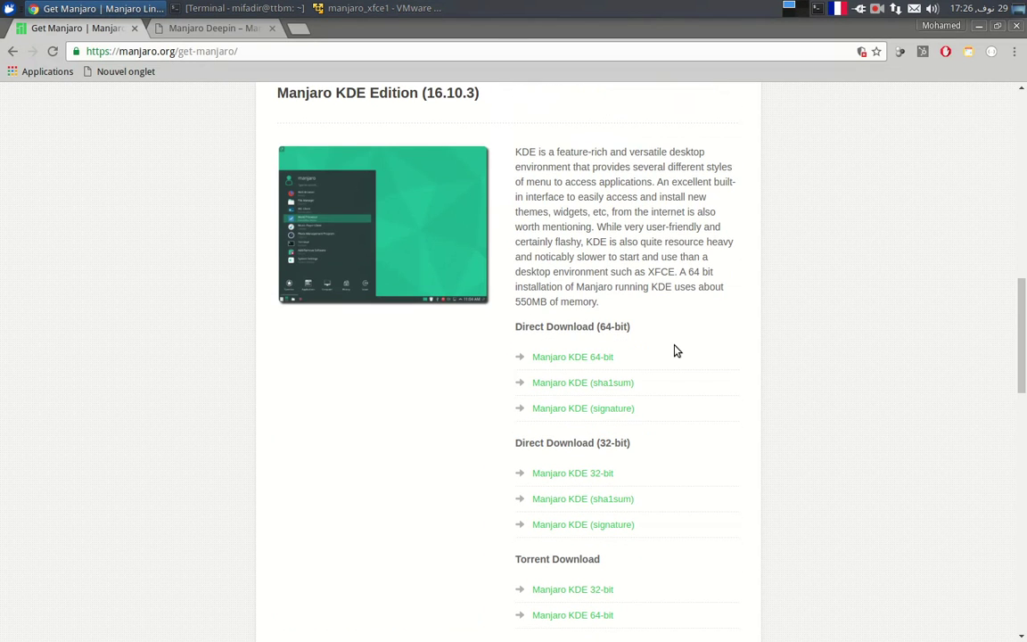
scroll(535, 221, up, 1)
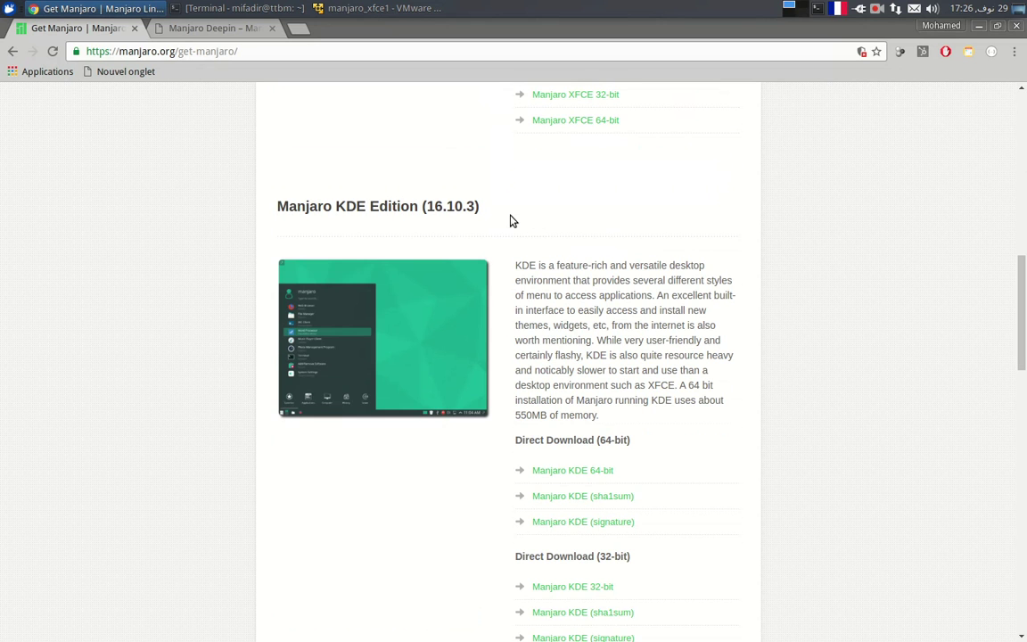
scroll(481, 214, up, 1)
scroll(450, 210, up, 1)
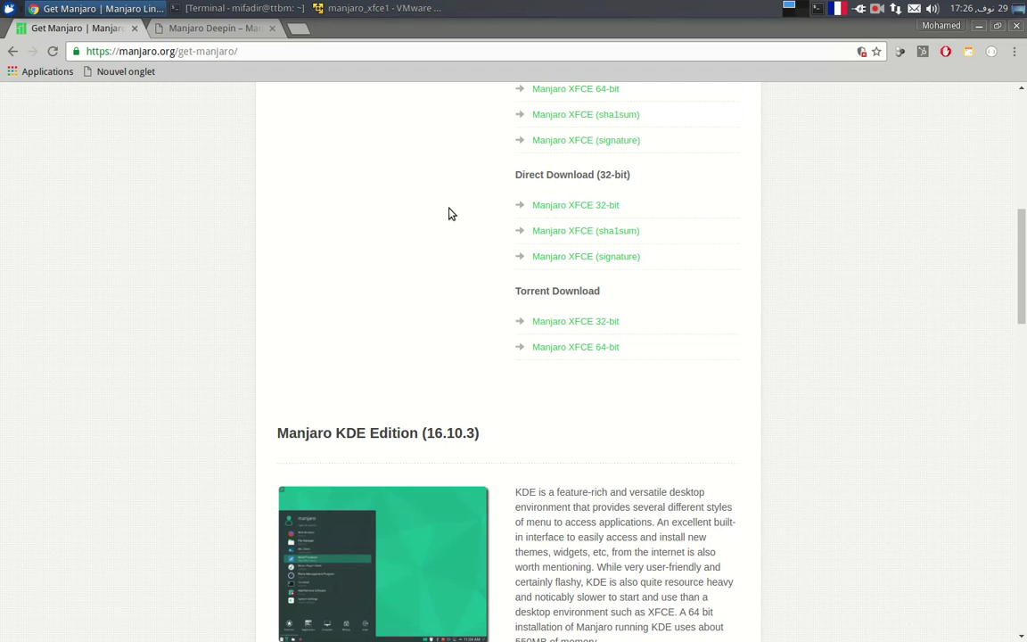
scroll(396, 278, down, 5)
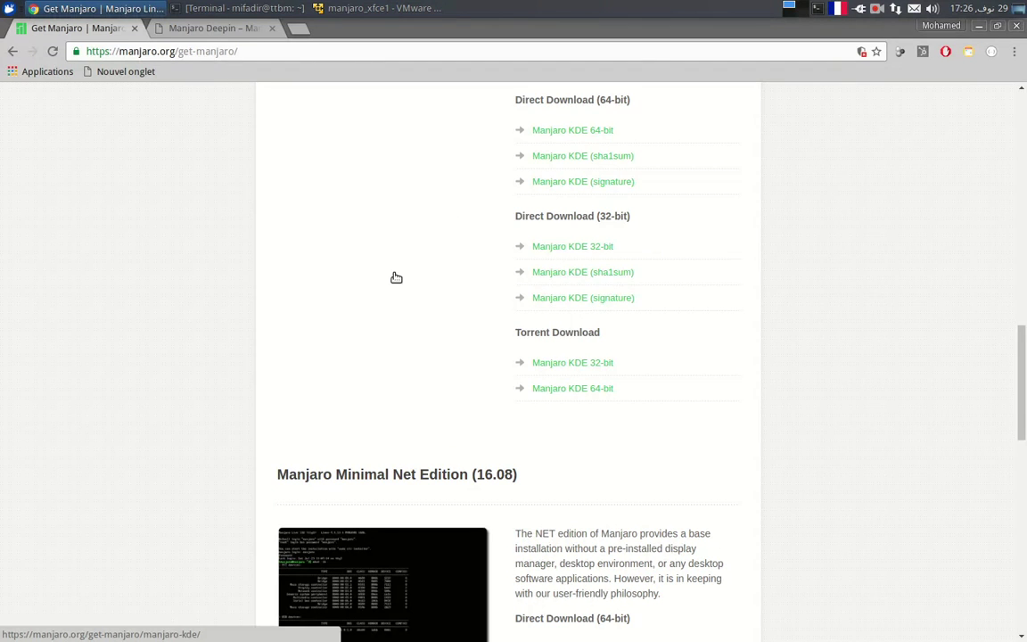
scroll(396, 279, down, 5)
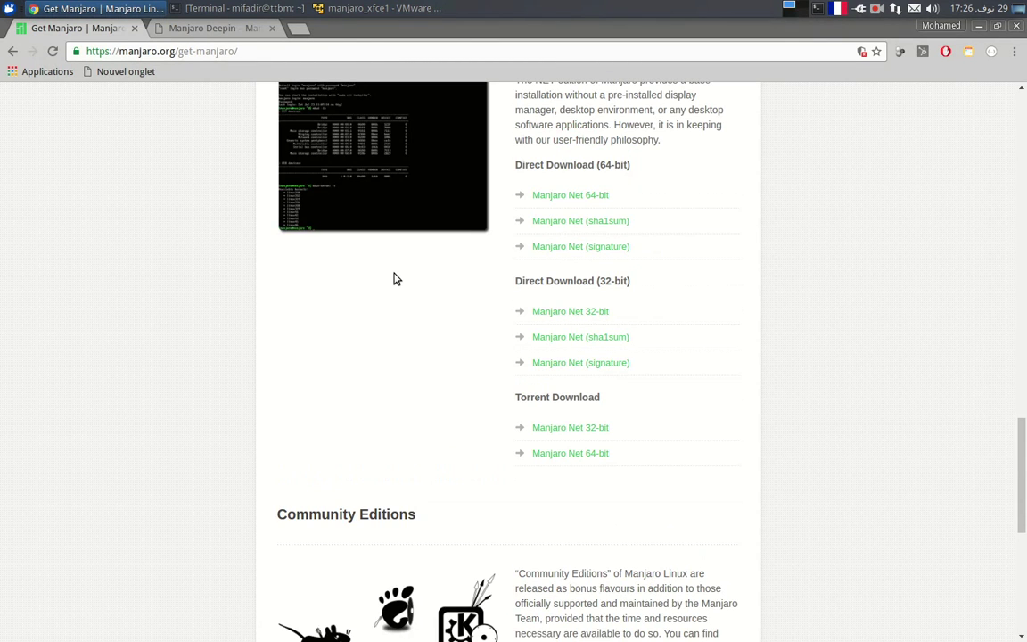
key(Home)
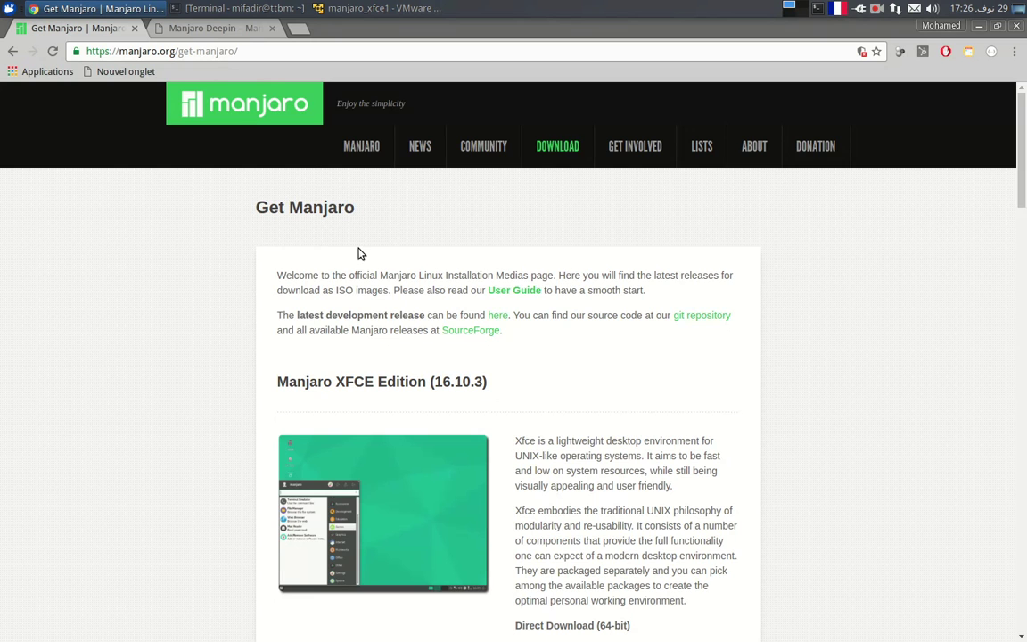
scroll(357, 263, down, 8)
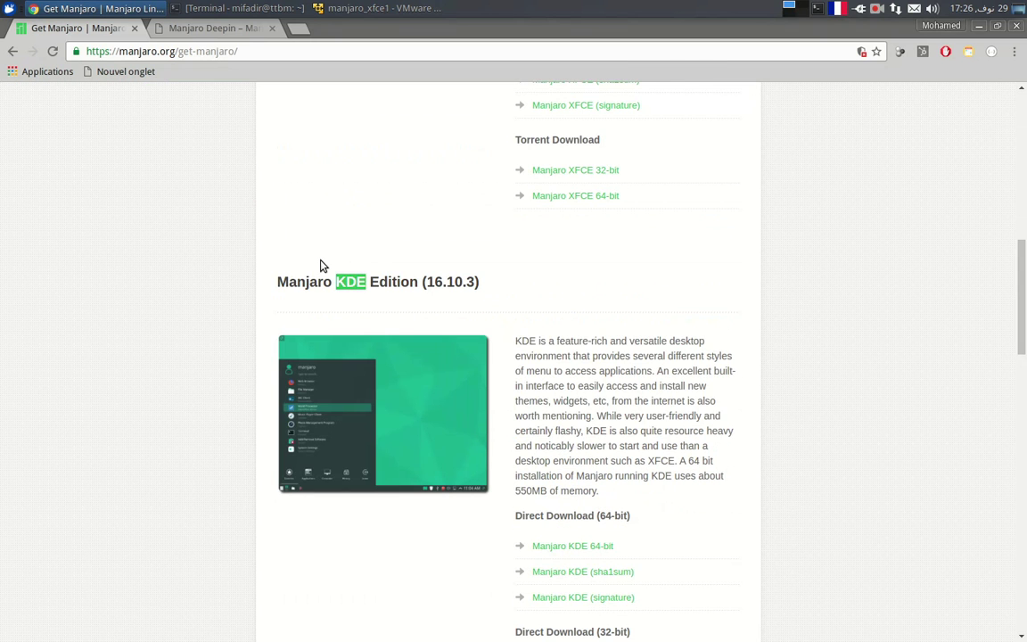
key(alt+Tab)
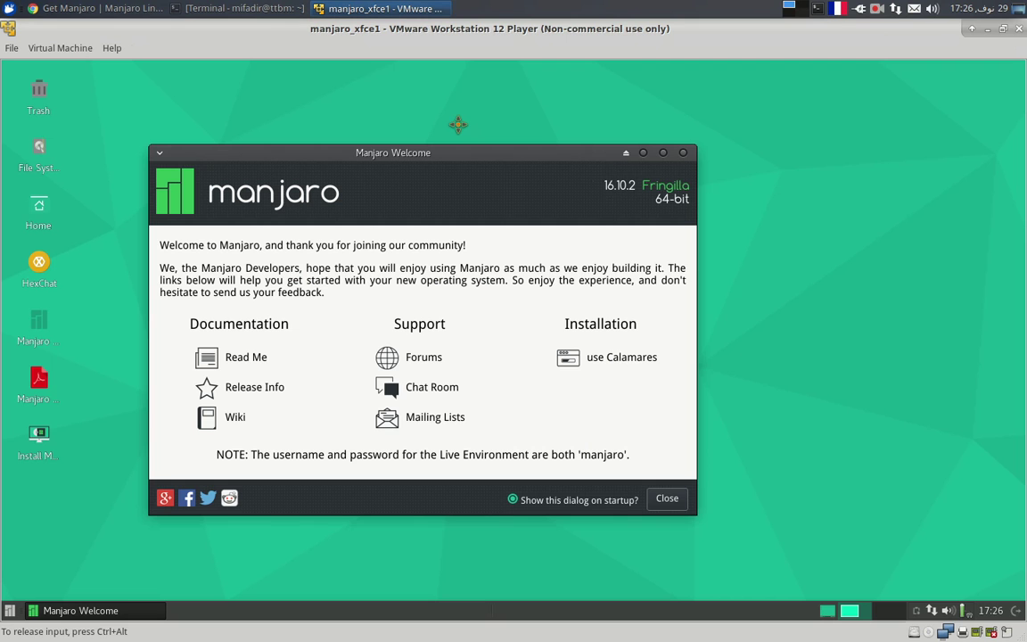
Close the Manjaro Welcome window and launch Install Manjaro from the desktop icon.
drag(459, 123, 543, 93)
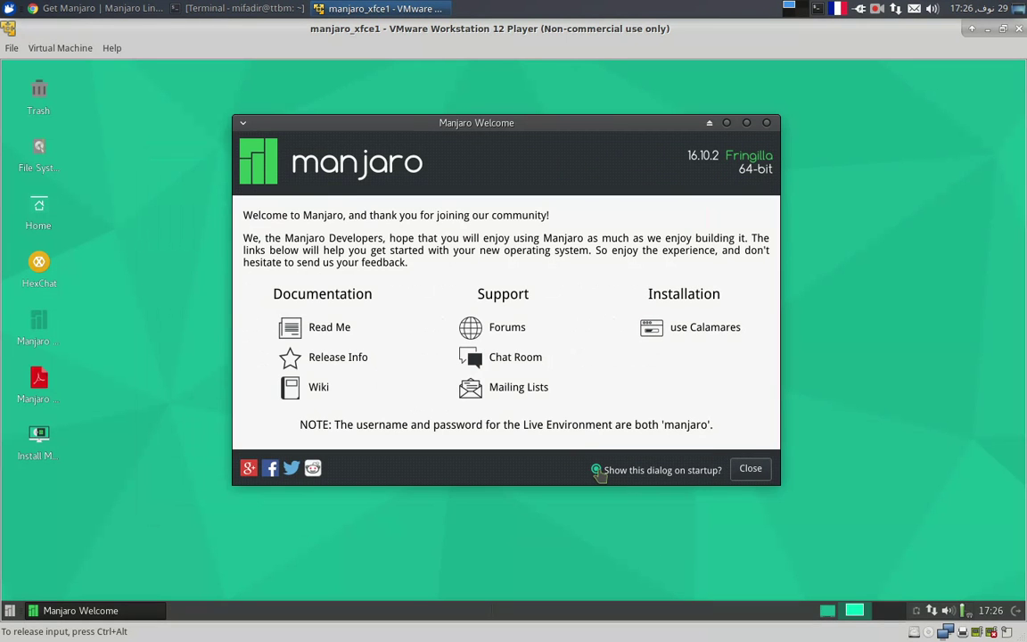
key(alt+F4)
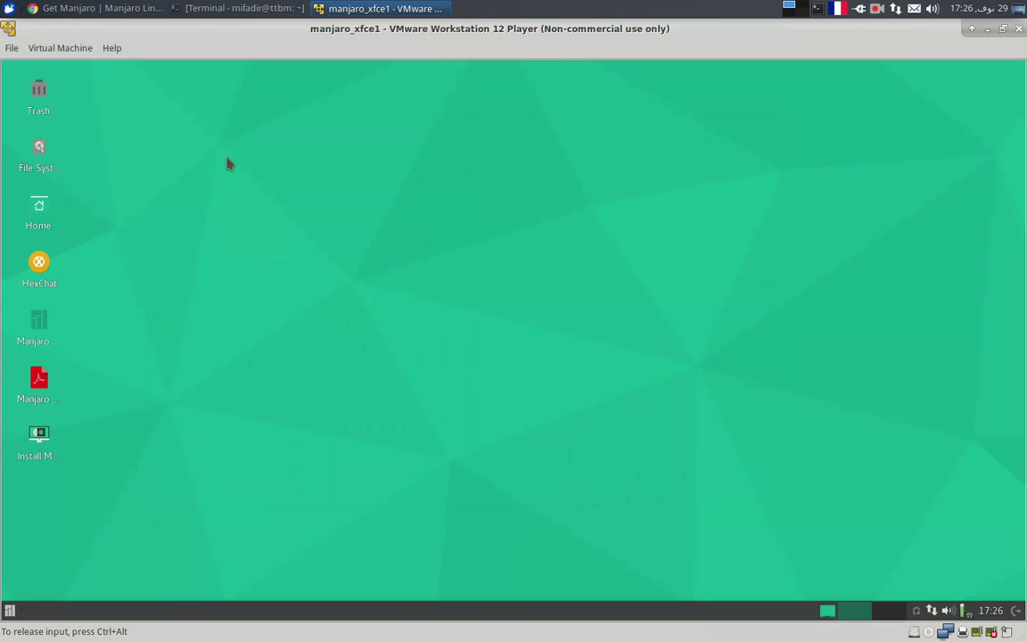
double_click(40, 441)
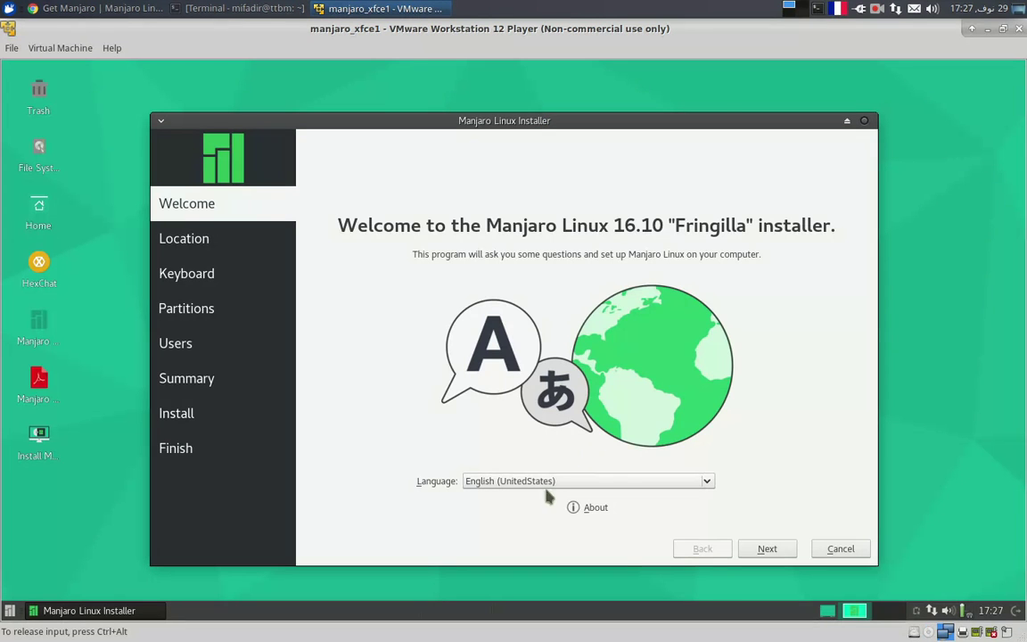
Set the installer language to French (France) and advance to the Localisation page.
click(525, 483)
scroll(517, 428, down, 1)
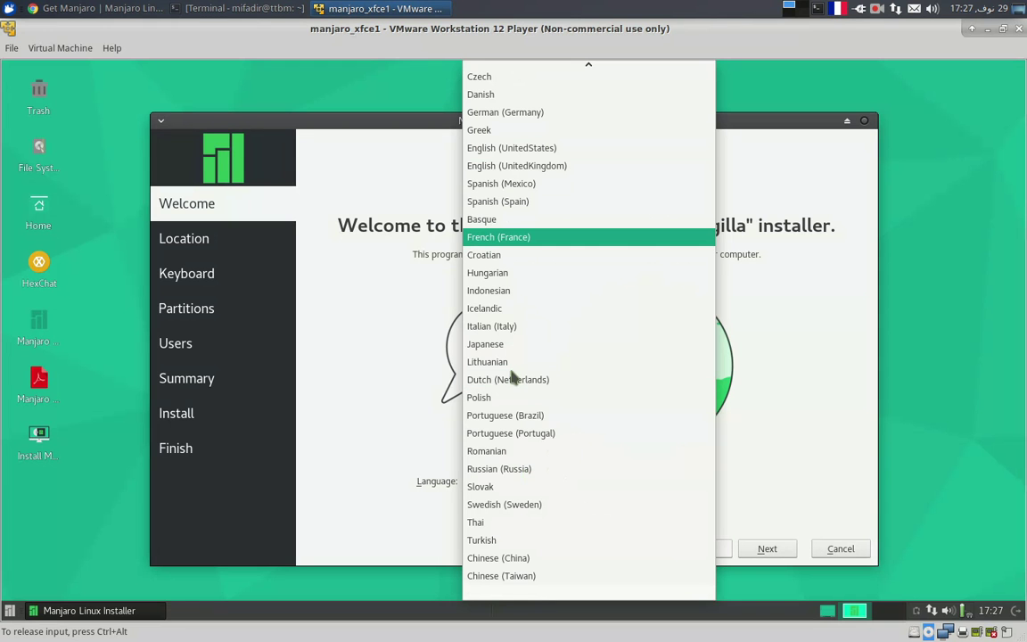
click(515, 239)
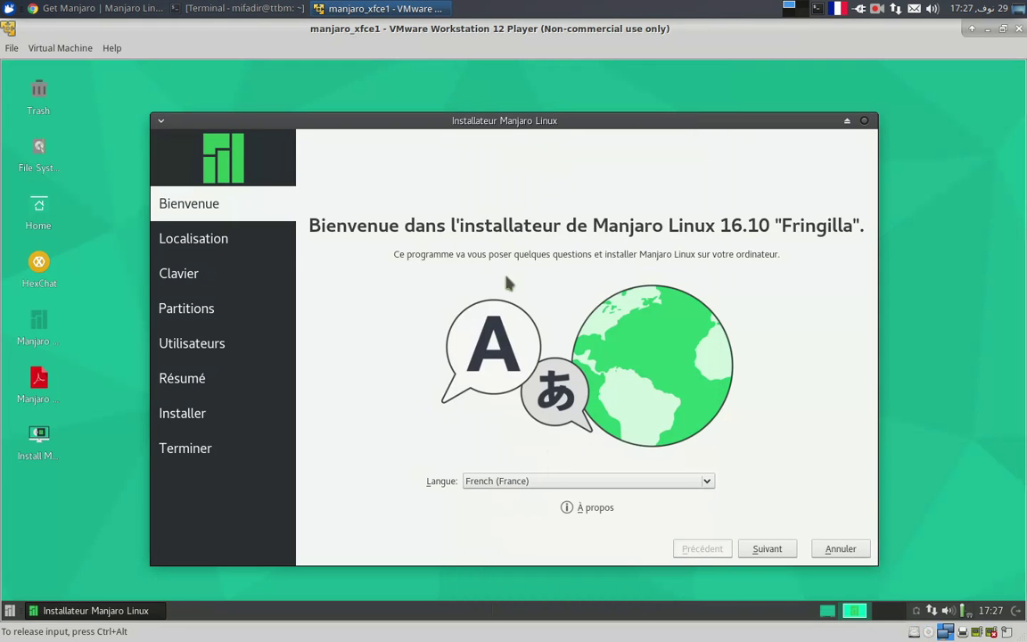
click(772, 551)
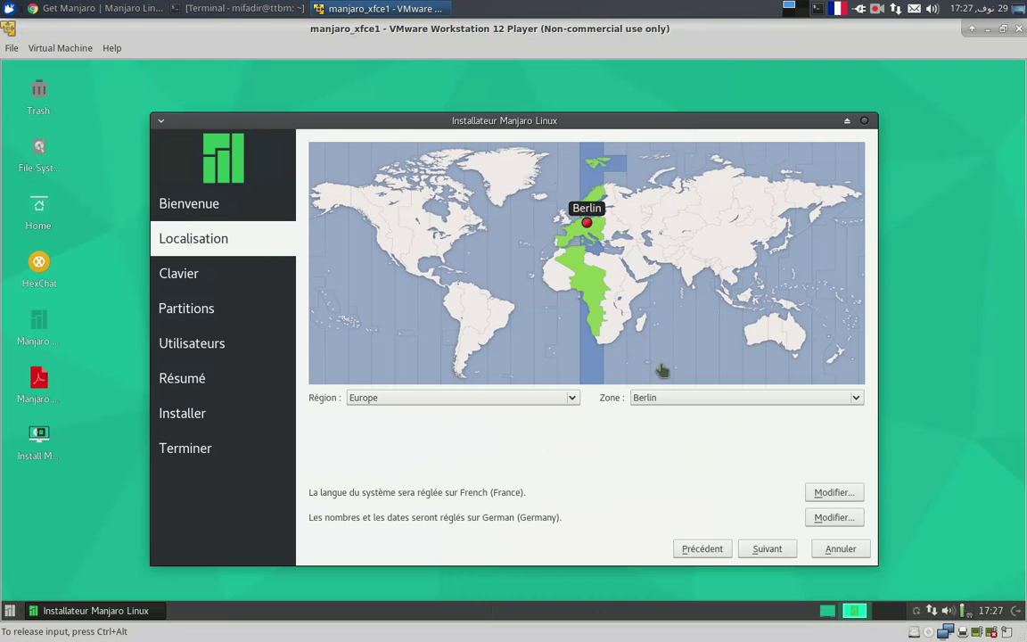
Pick Africa/Casablanca as the time zone and advance to the Clavier page.
click(558, 258)
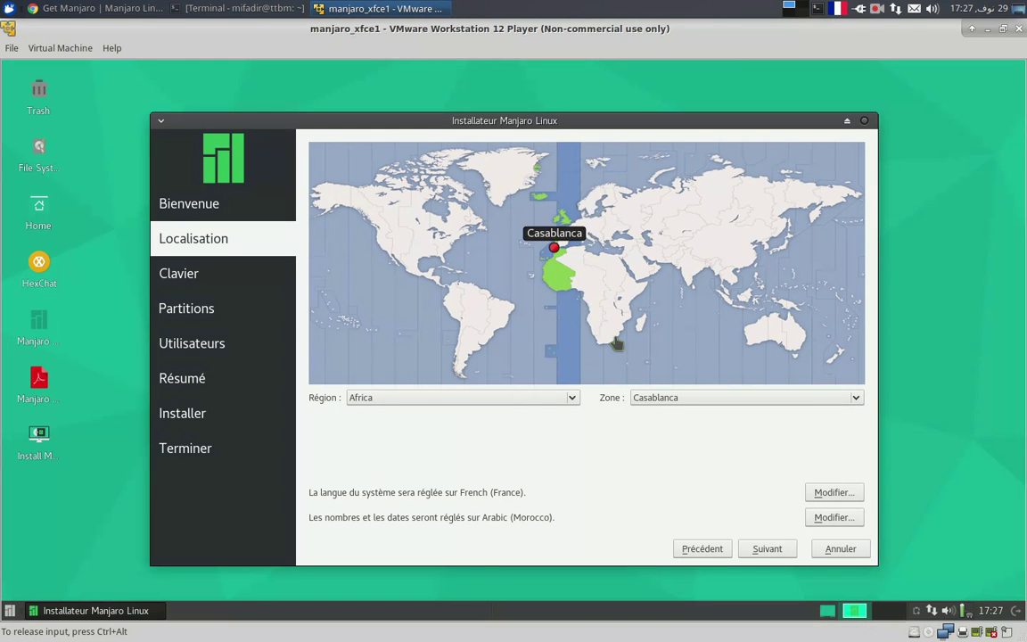
click(767, 549)
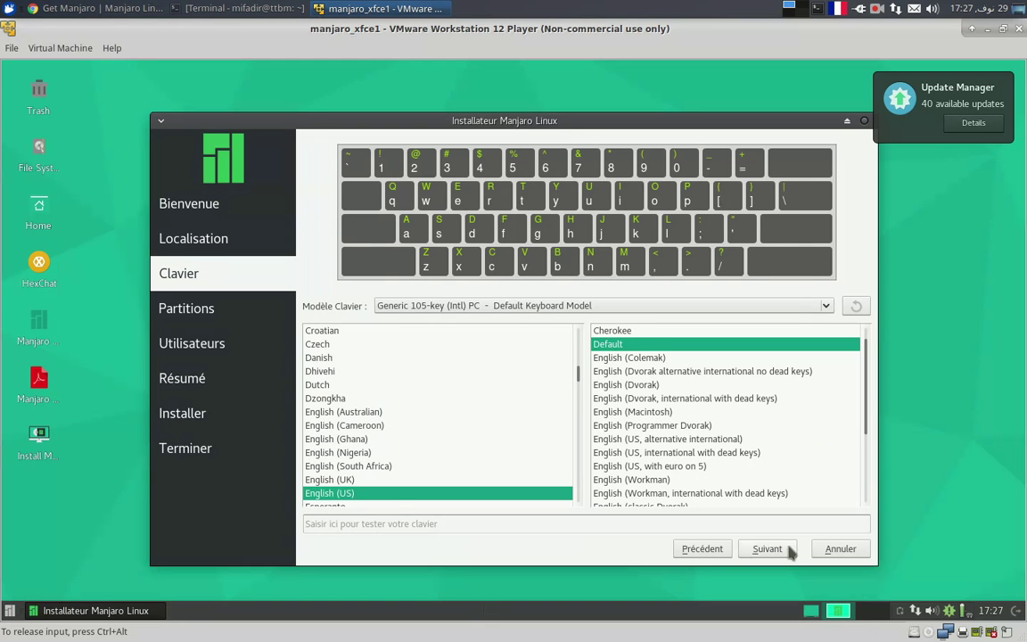
Select French as the keyboard layout in the layout list.
click(322, 427)
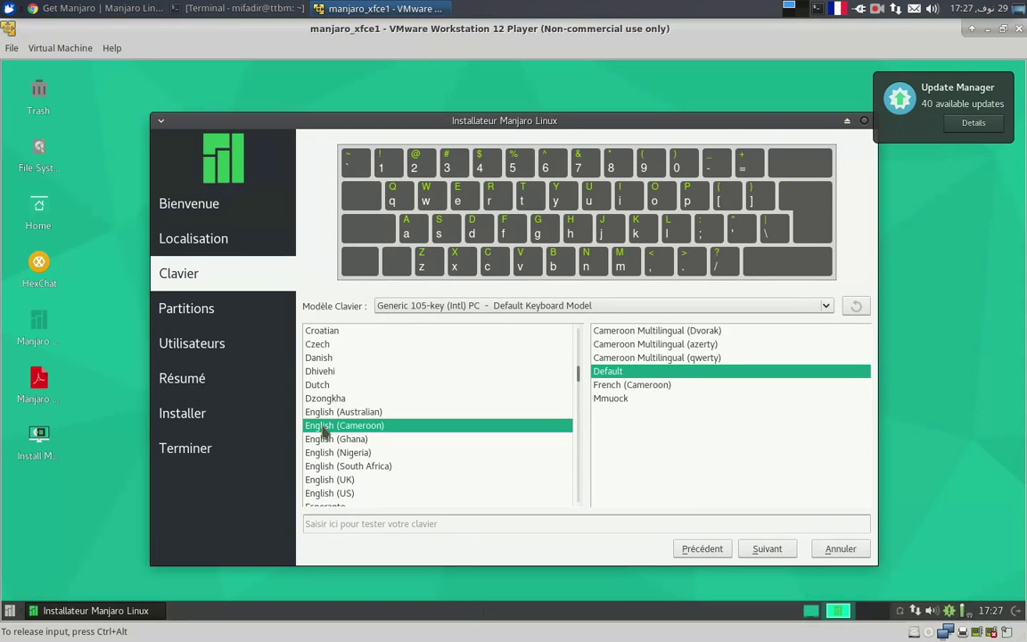
key(r)
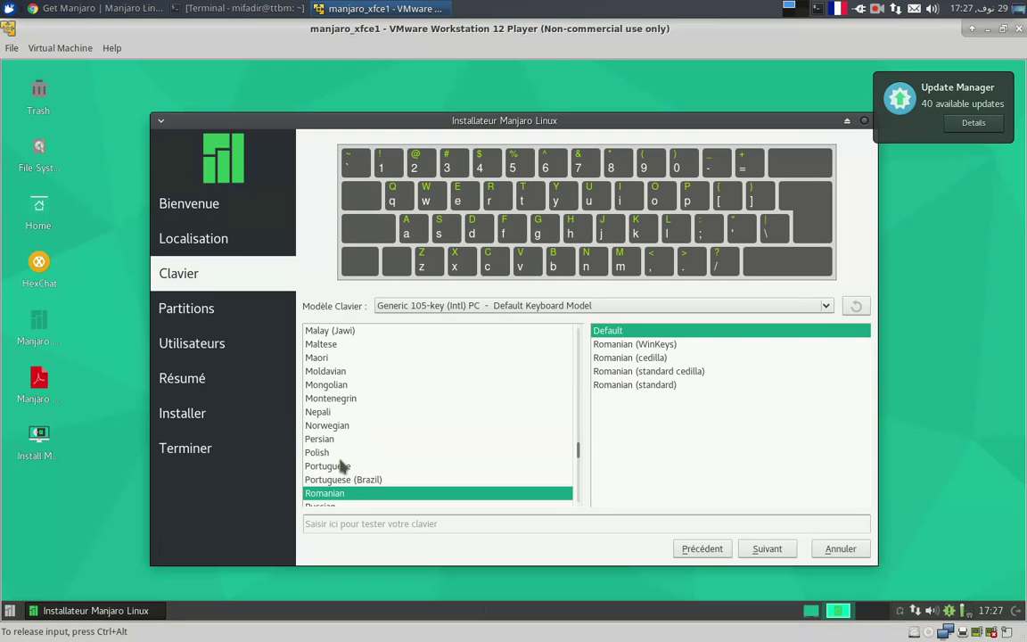
scroll(343, 419, up, 1)
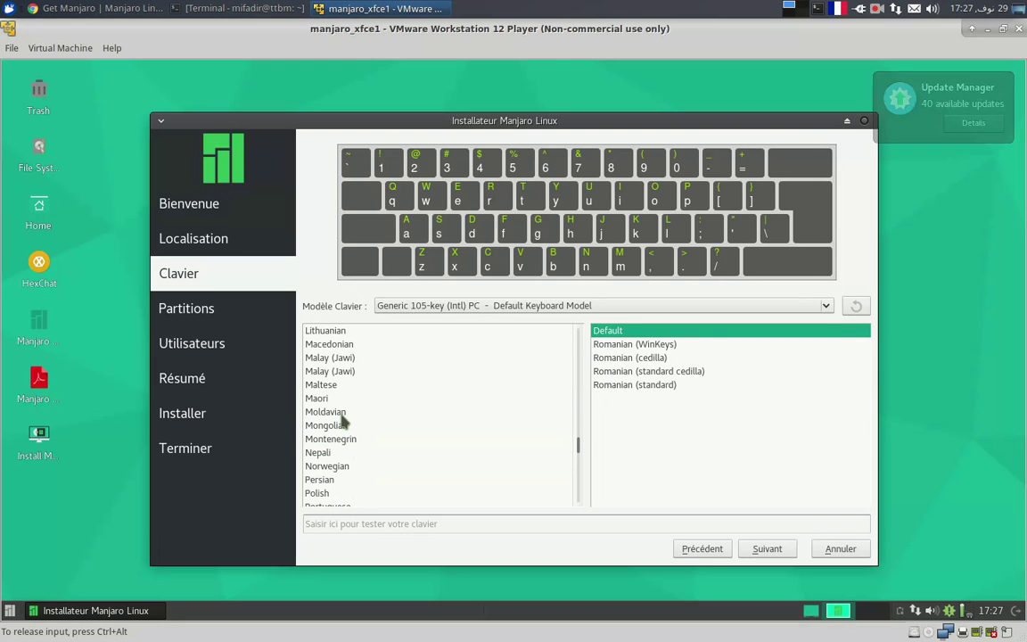
key(f)
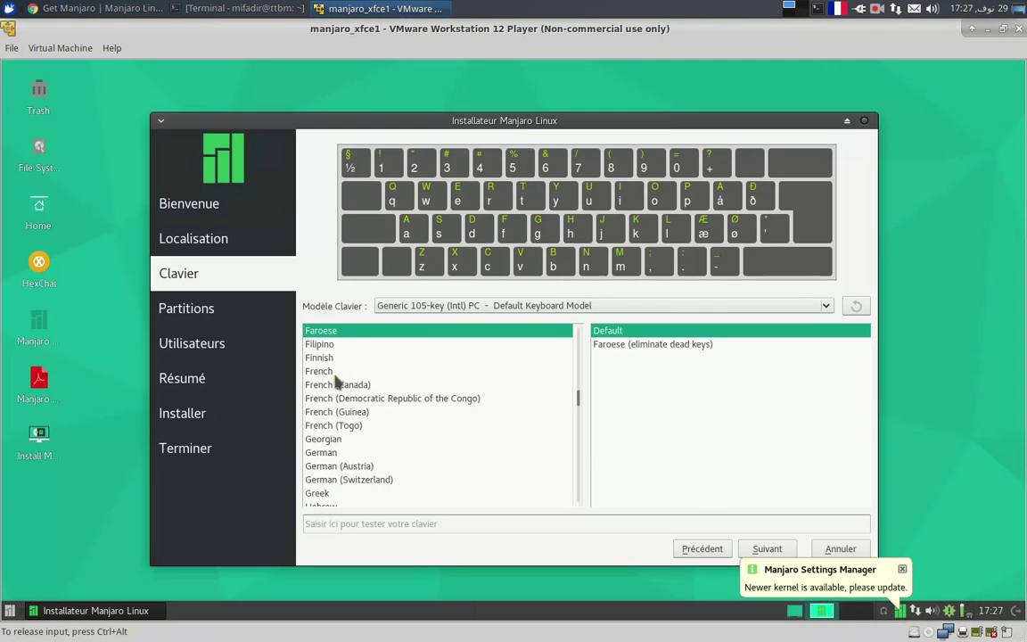
click(335, 373)
Test the layout by typing 'mmmmmmmmmjmj', then dismiss the new kernel notification.
click(380, 523)
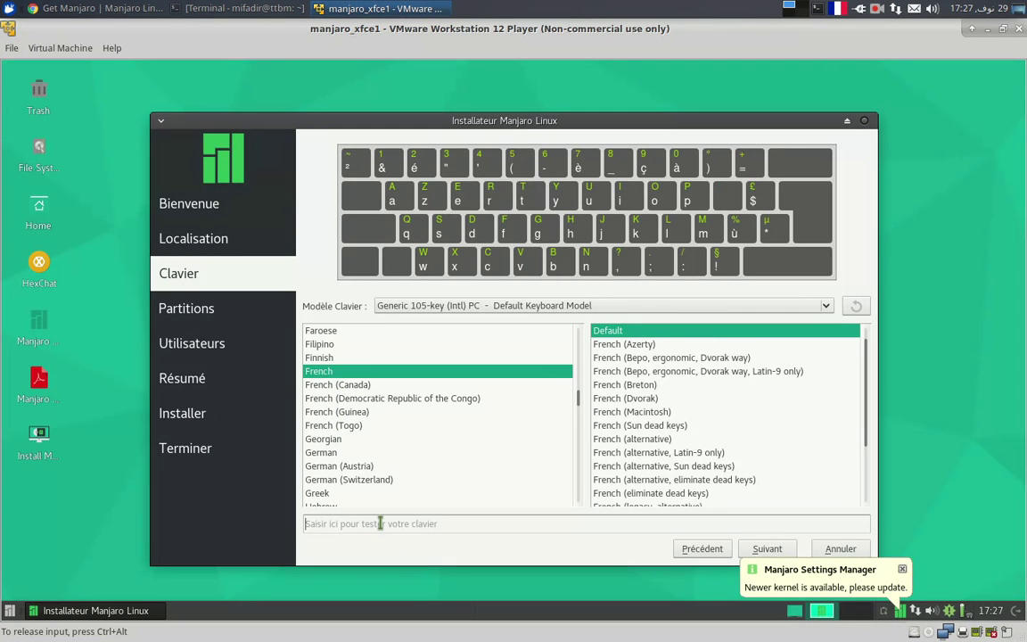
text(mmmmmmmmmjmj)
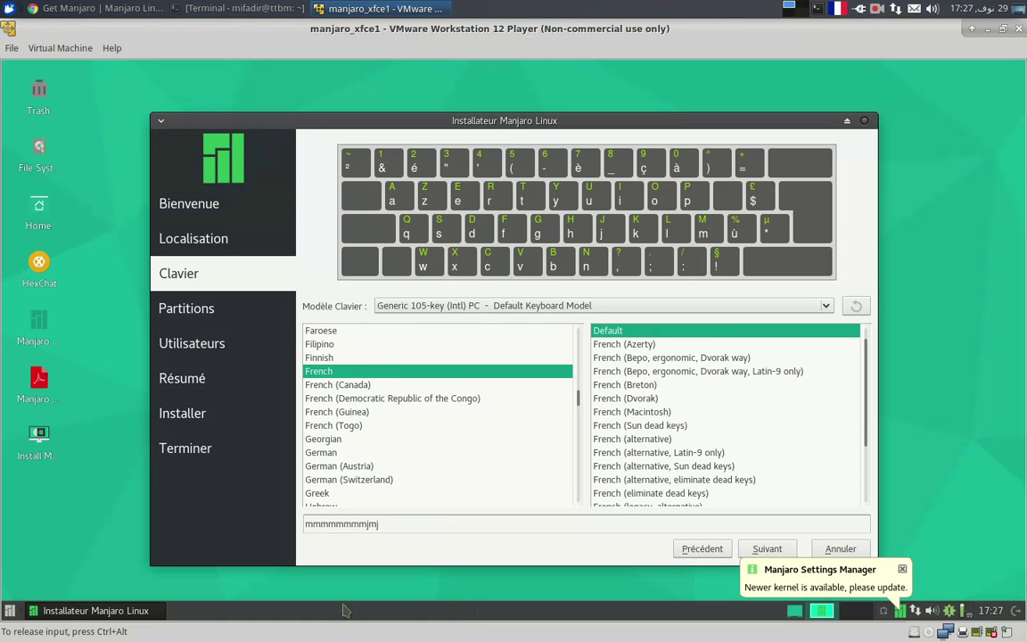
click(902, 569)
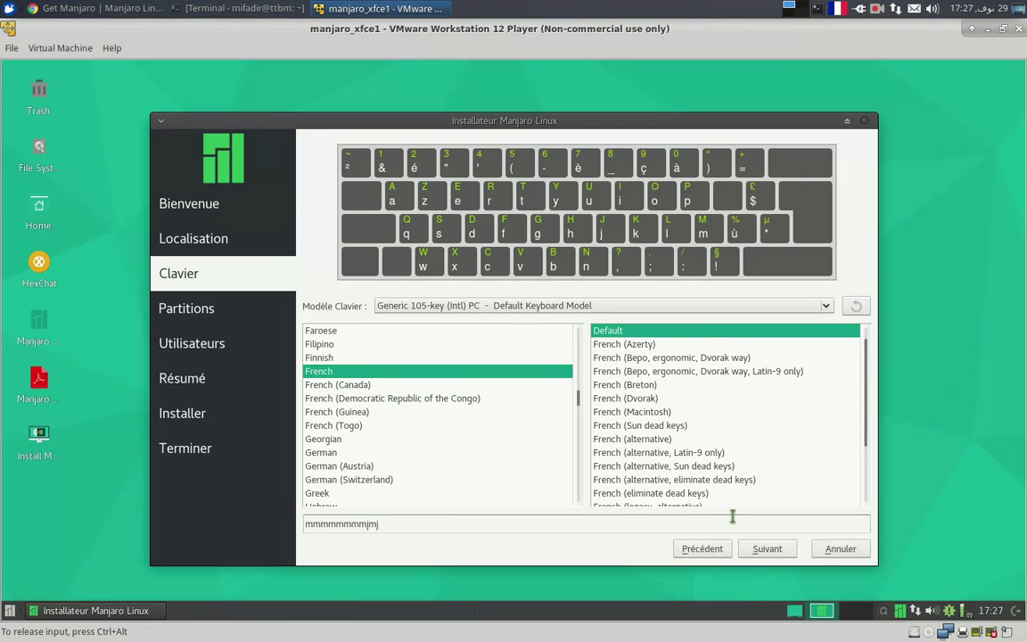
On the partitioning page, choose Effacer le disque to erase the 20 GiB disk.
click(766, 548)
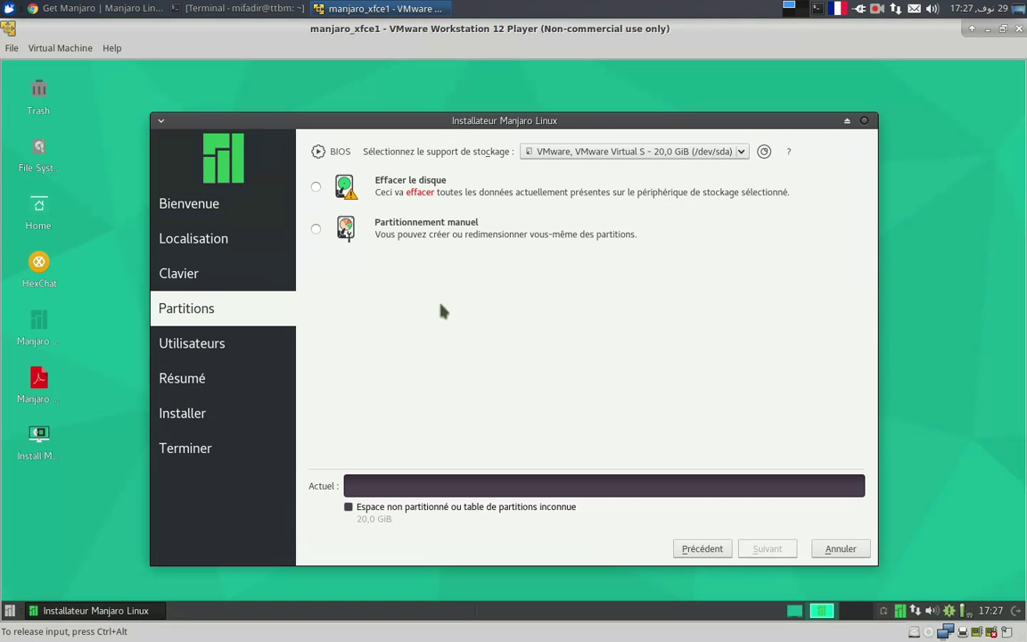
drag(333, 119, 209, 87)
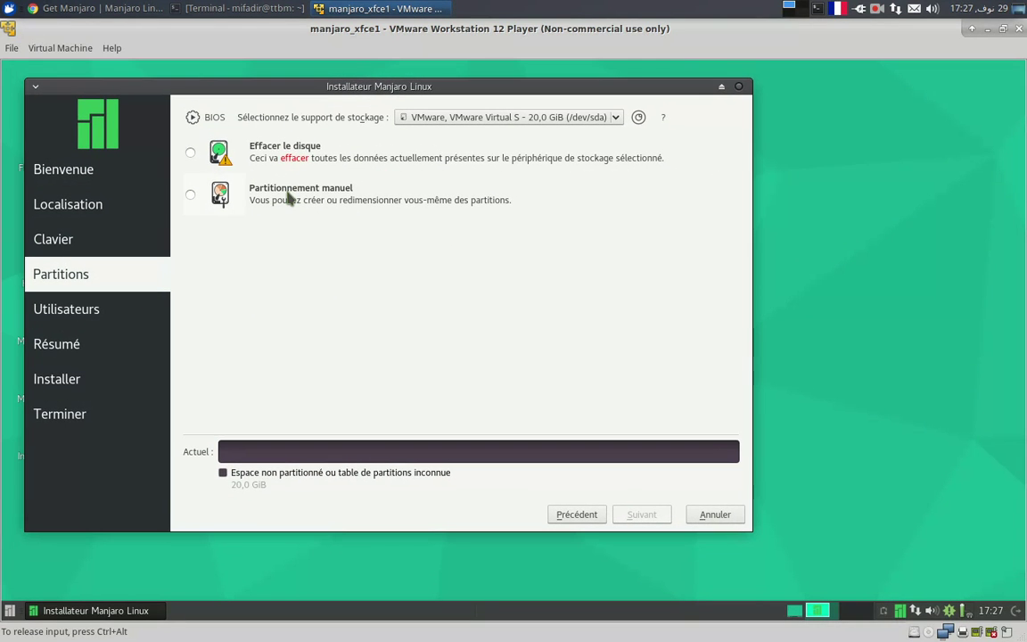
click(191, 154)
drag(405, 90, 489, 115)
drag(484, 115, 480, 116)
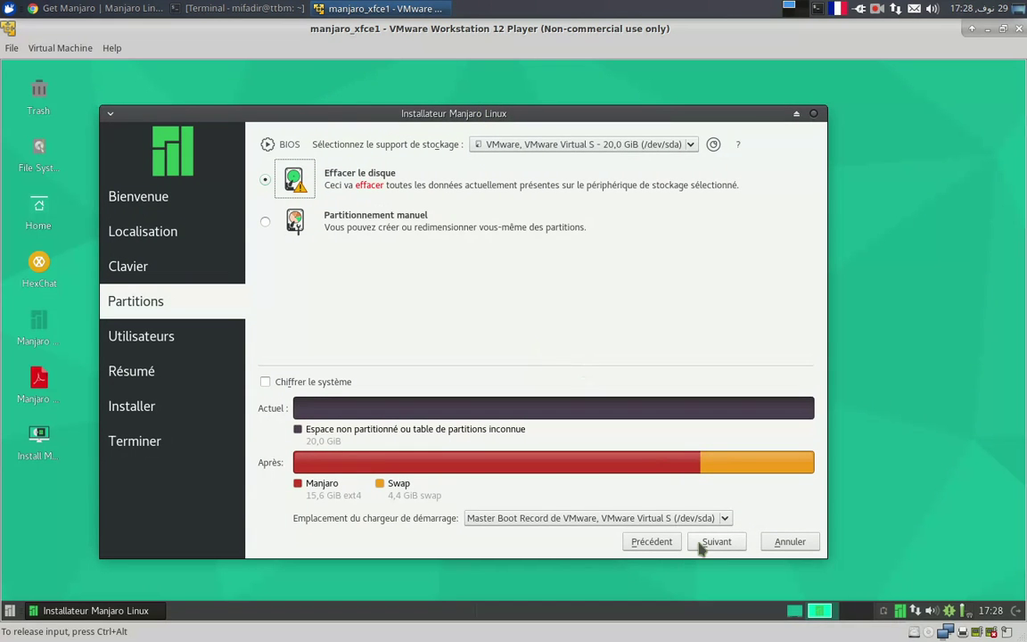
Enable Chiffrer le système and enter the encryption passphrase twice.
click(265, 382)
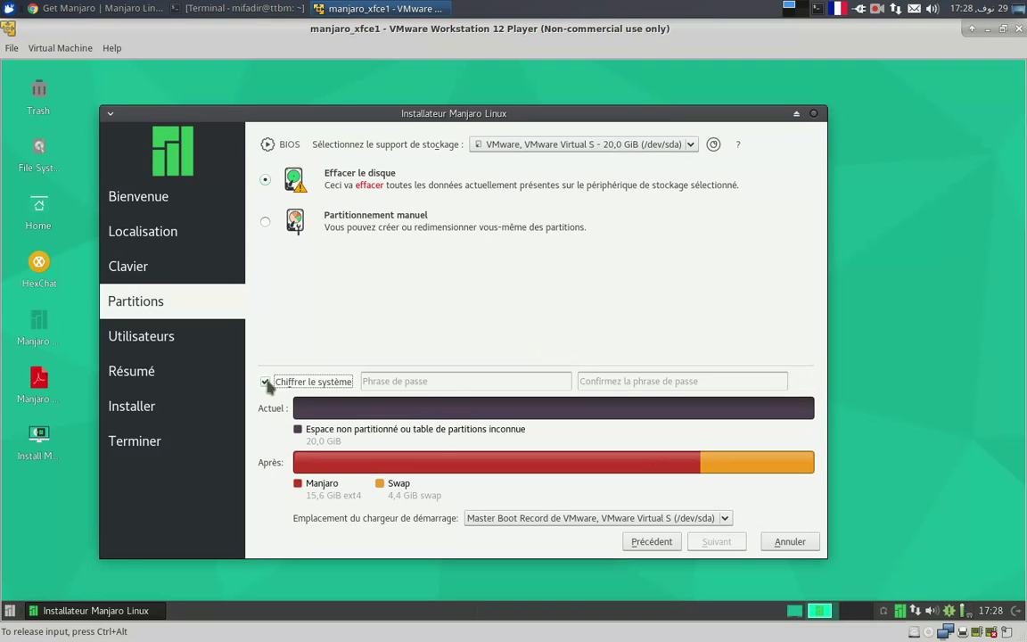
click(405, 381)
text(•••)
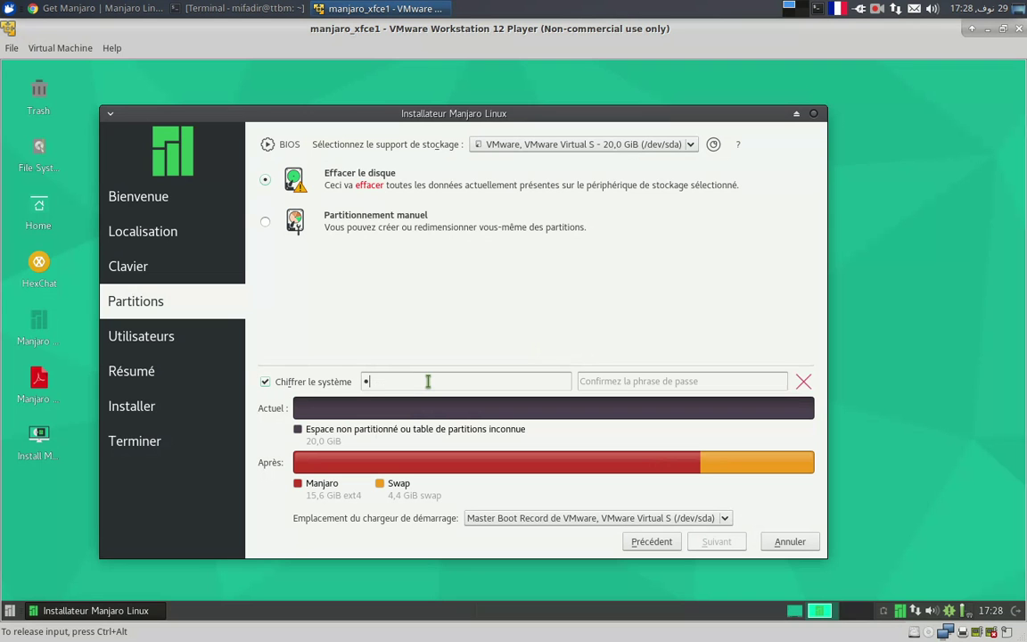
click(635, 383)
text(•••)
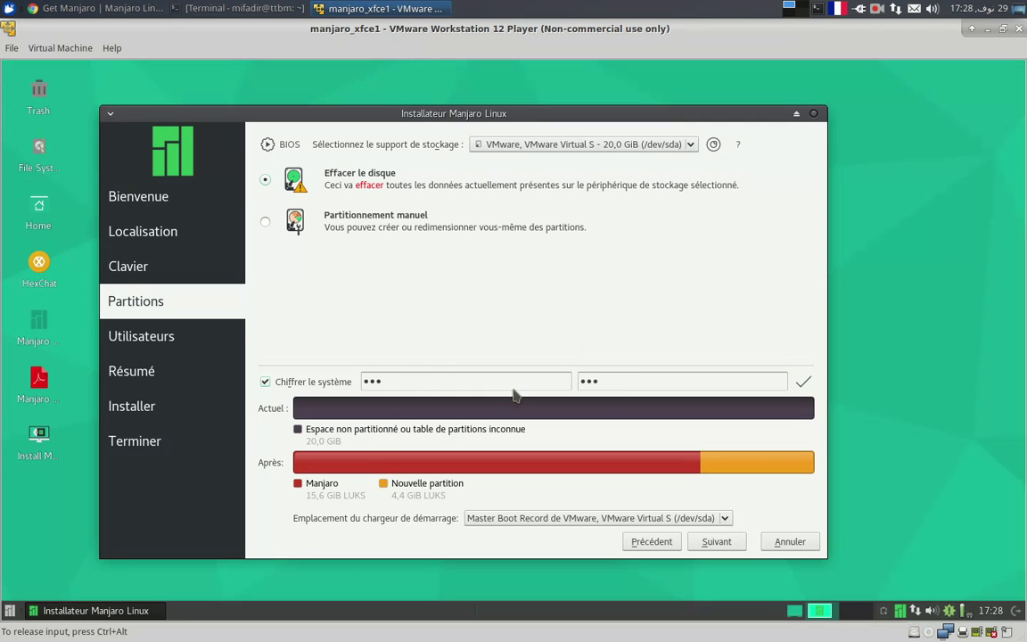
click(406, 380)
drag(344, 113, 258, 78)
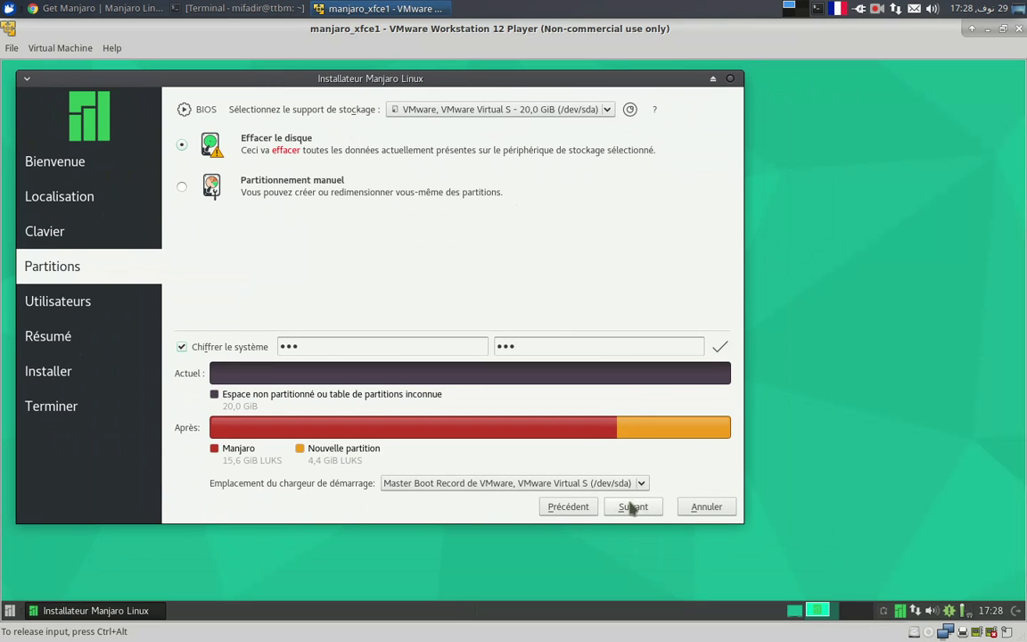
Create user 'm100' with a matching account password, then go through Résumé to start installing.
click(632, 506)
text(m100)
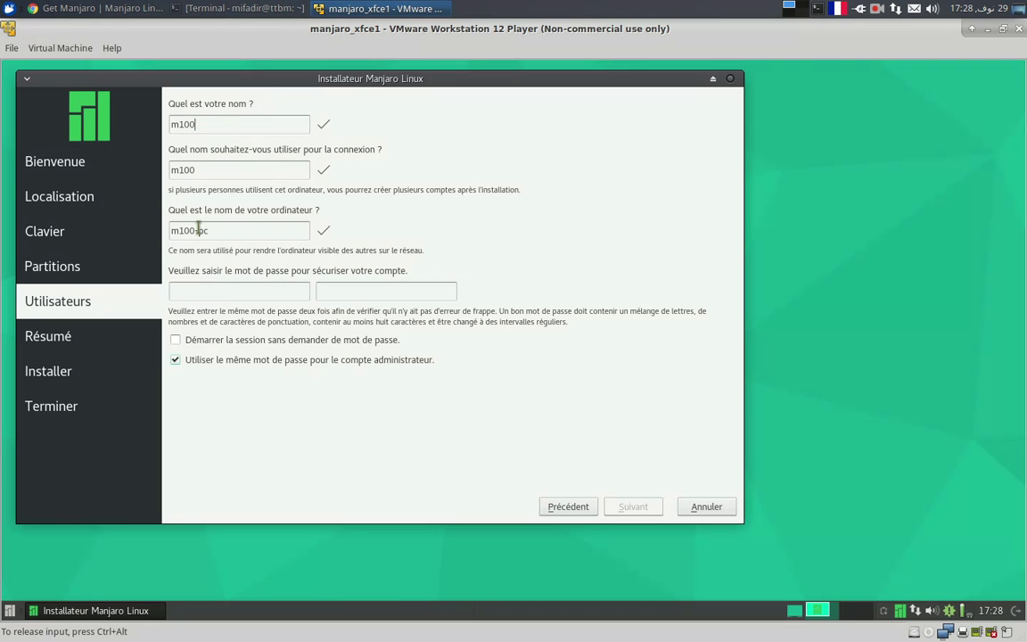
click(264, 290)
click(345, 294)
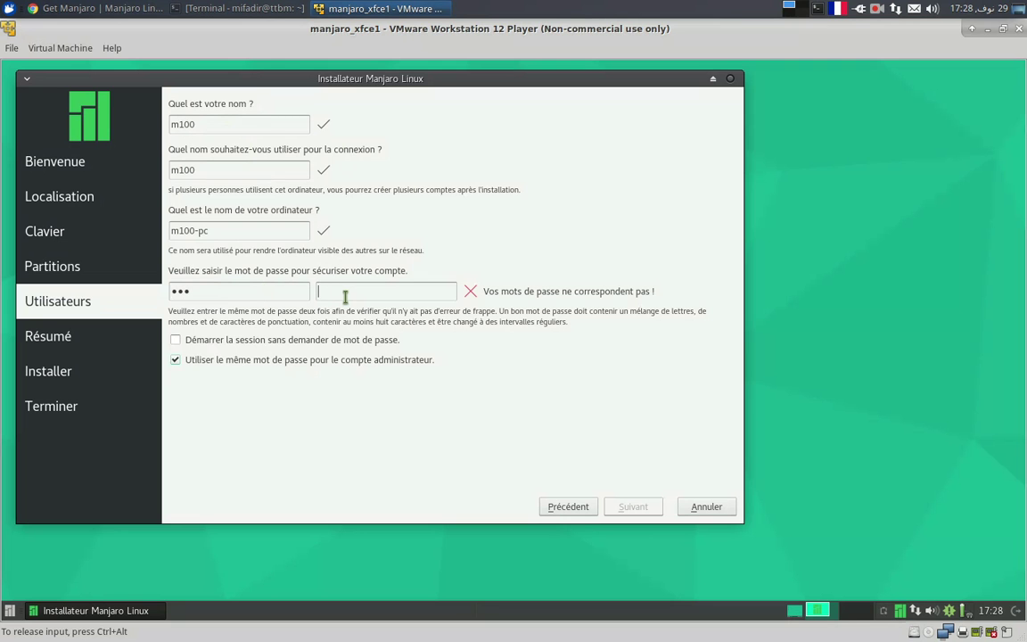
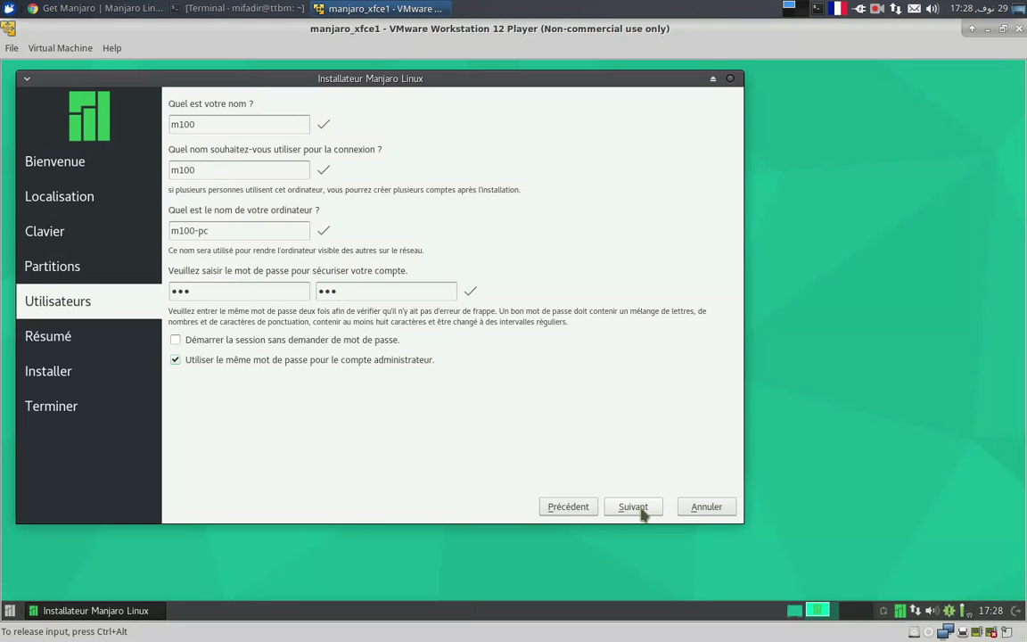
click(642, 515)
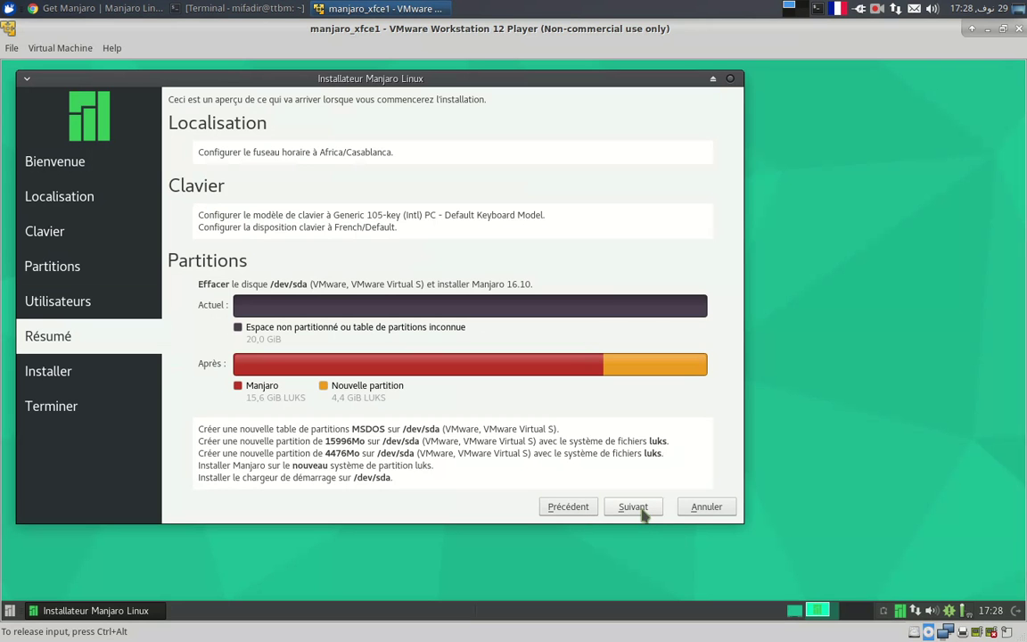
click(634, 507)
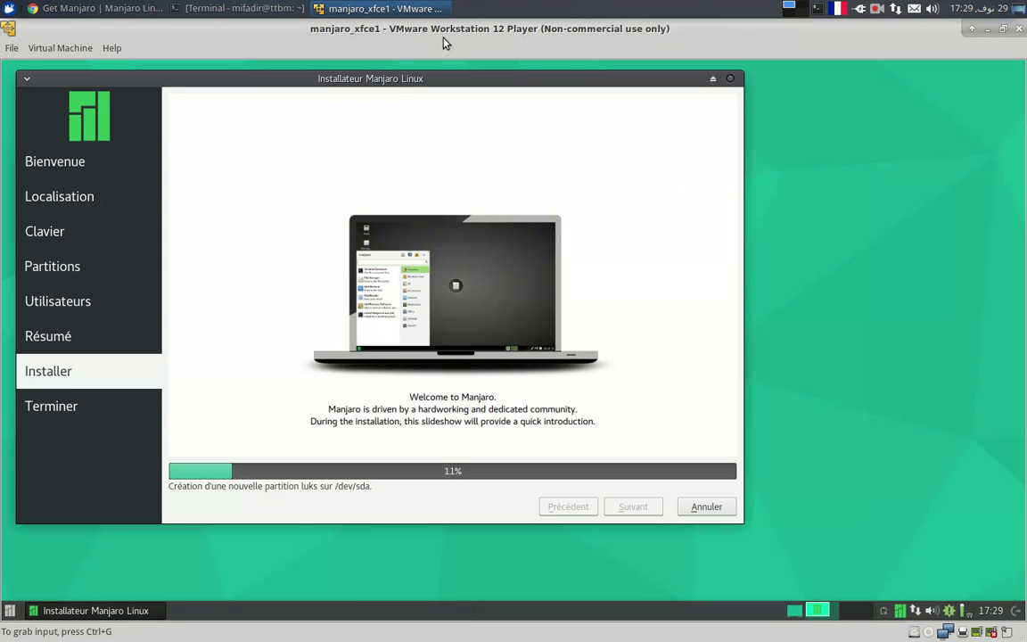
Shift the installer window slightly while installation to /dev/sda proceeds.
drag(449, 85, 390, 82)
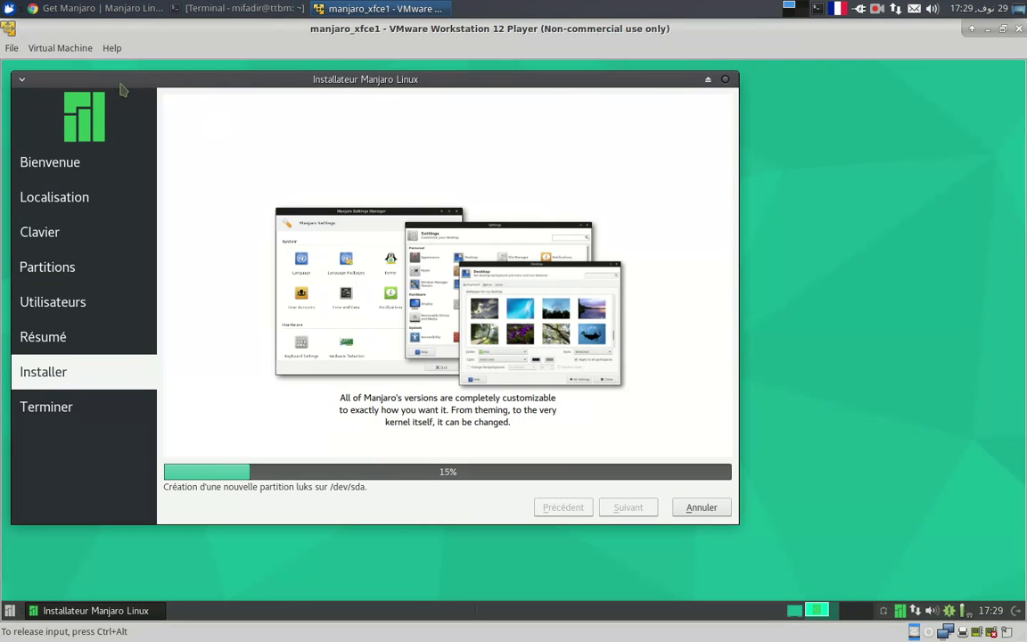
Power off the guest via Virtual Machine > Power > Power Off Guest, confirming Yes and Shut Down.
click(71, 53)
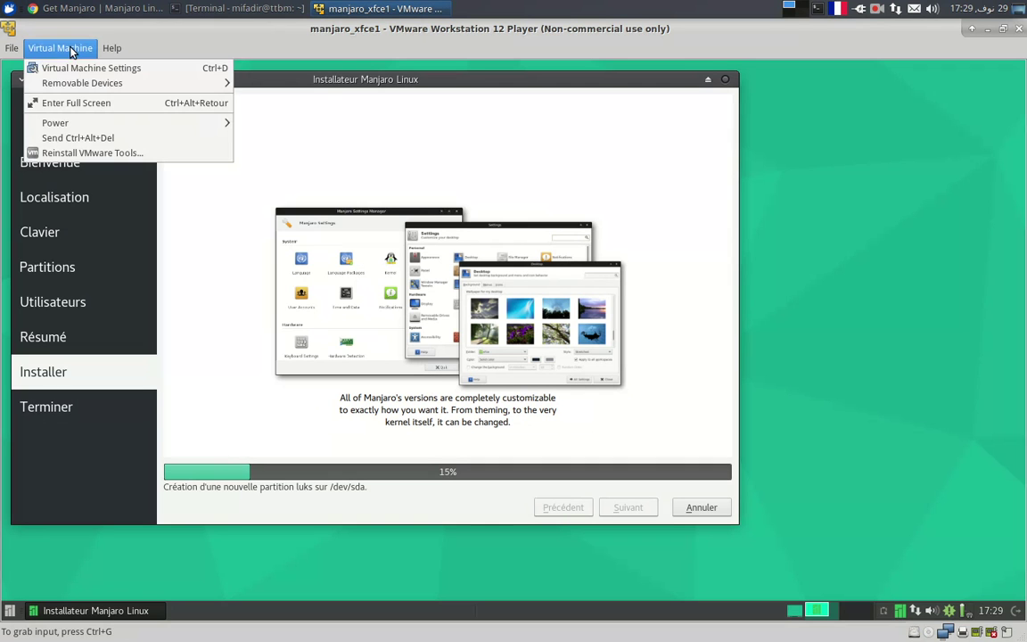
mouse_move(97, 124)
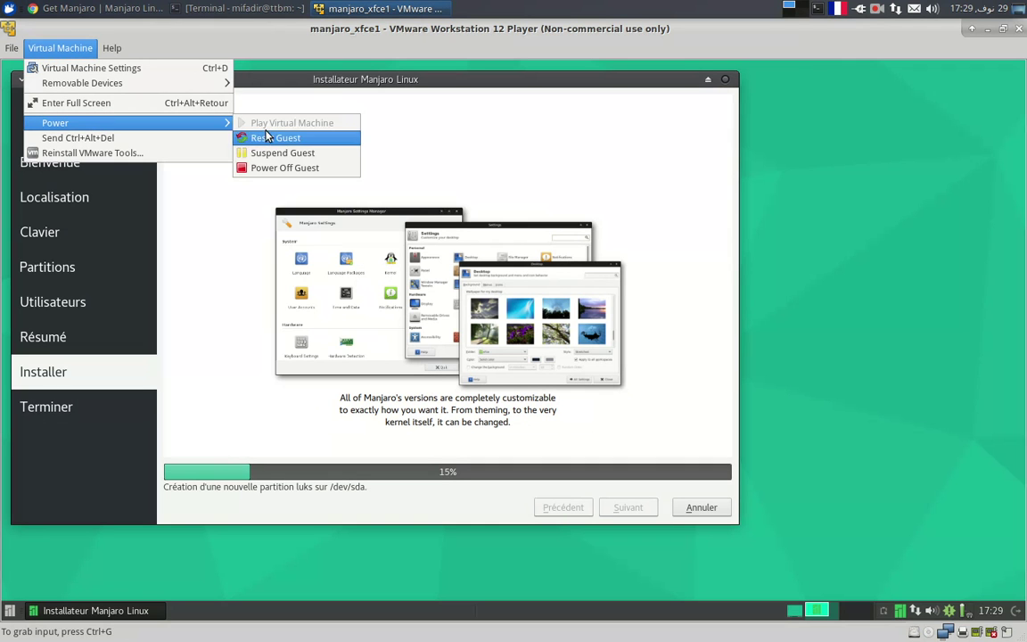
click(599, 378)
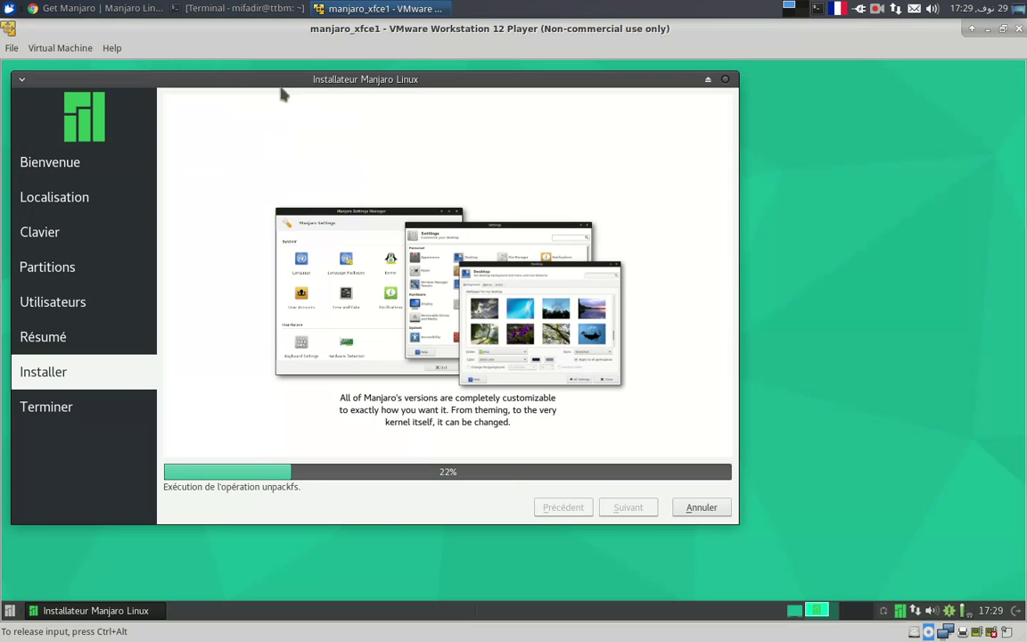
click(73, 50)
mouse_move(134, 123)
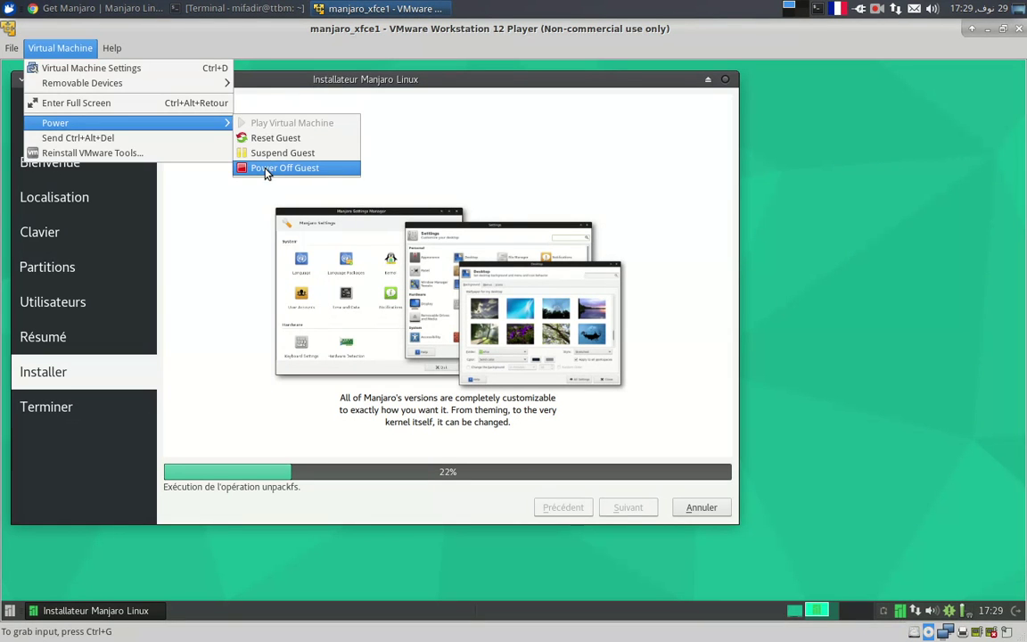
click(268, 169)
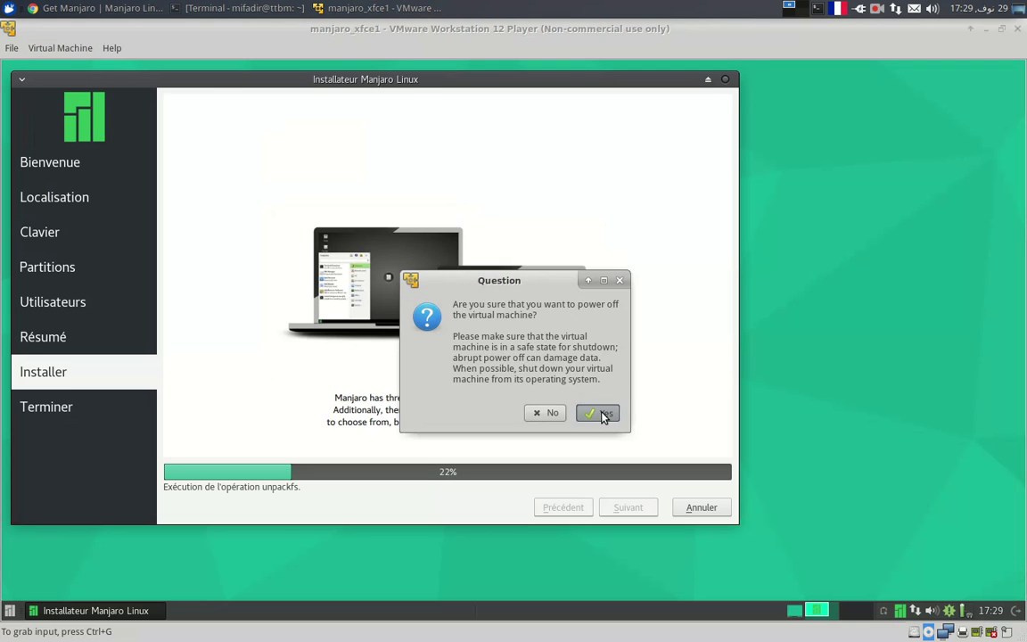
click(605, 416)
click(575, 402)
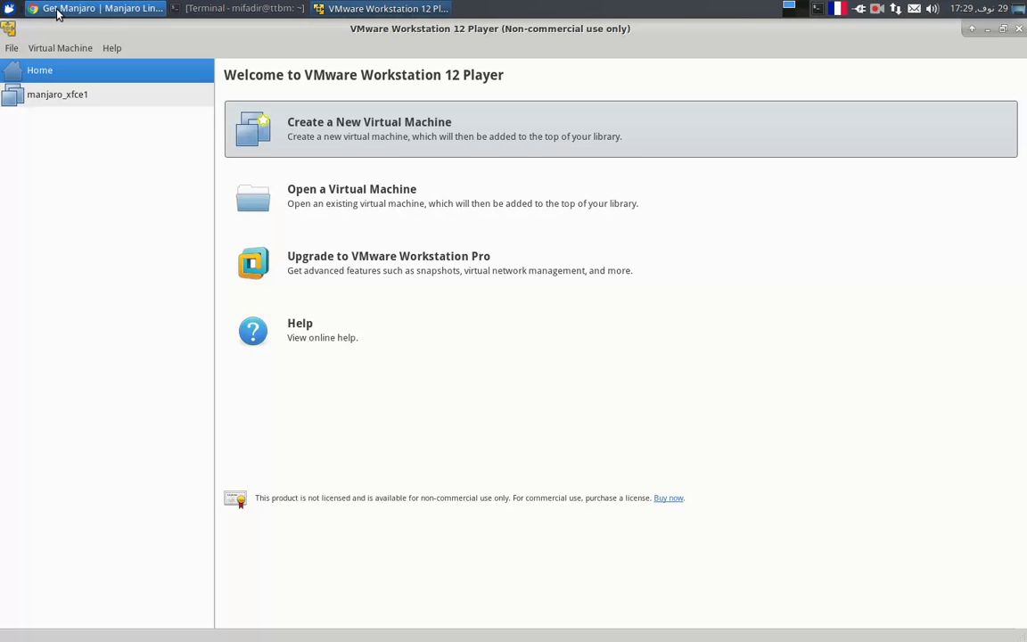
Quit VMware Player and relaunch it from the Whisker menu search for 'v'.
key(ctrl+q)
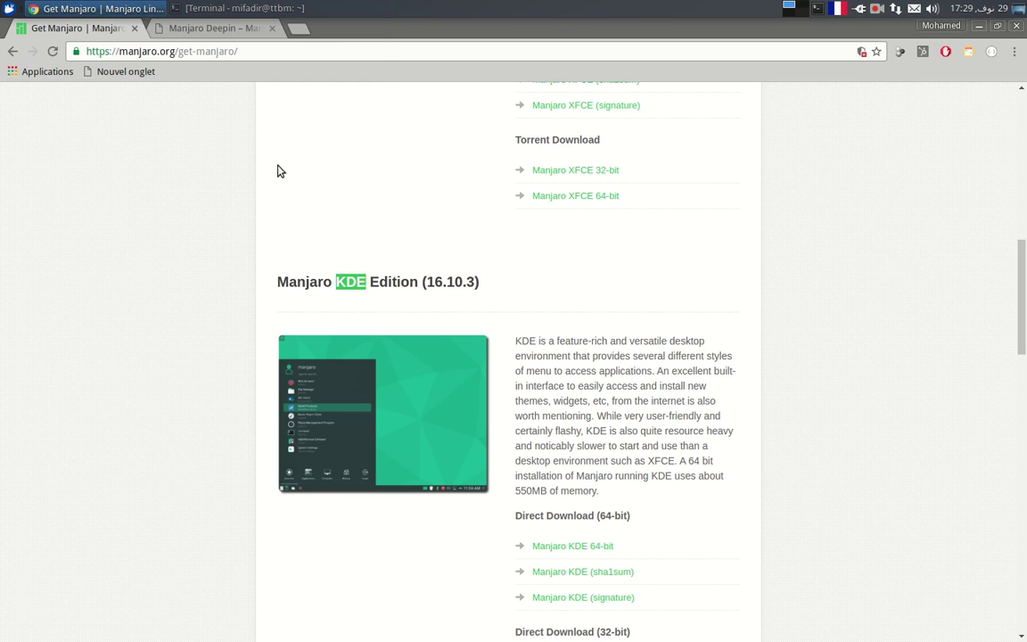
click(7, 7)
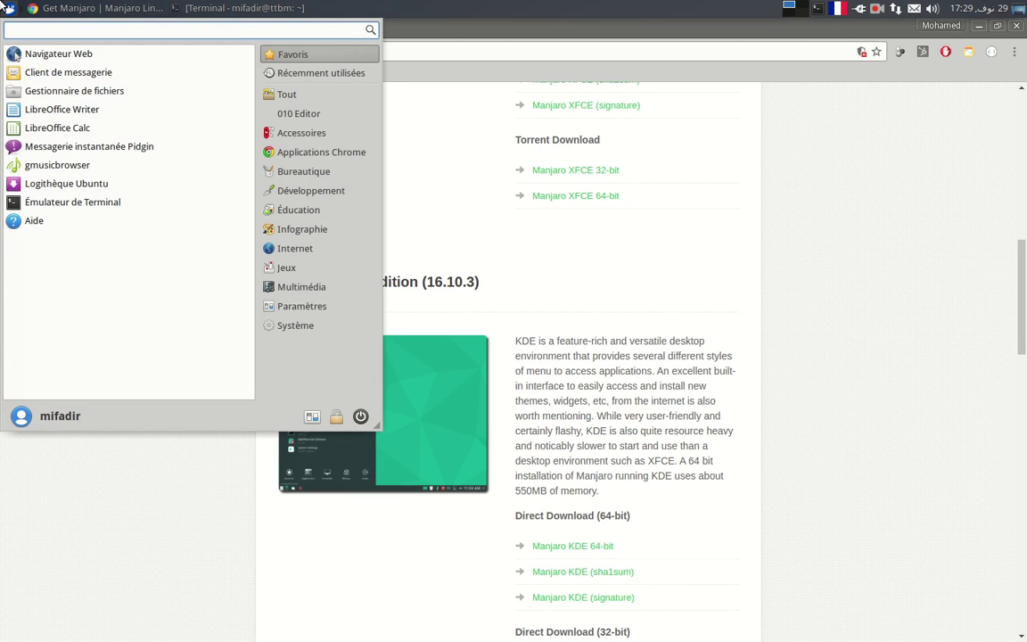
text(v)
click(62, 126)
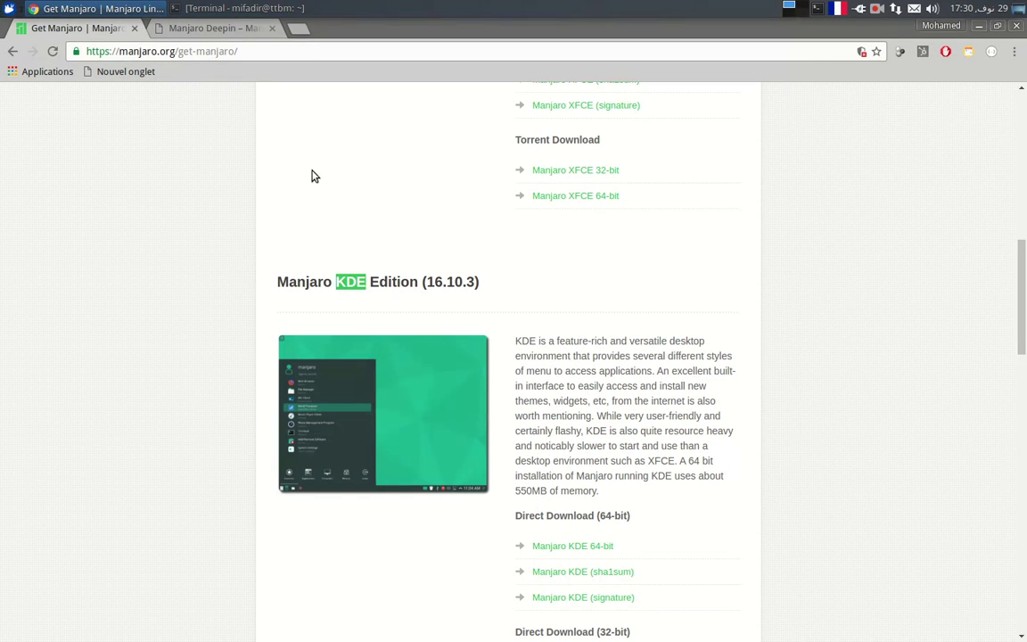
click(6, 8)
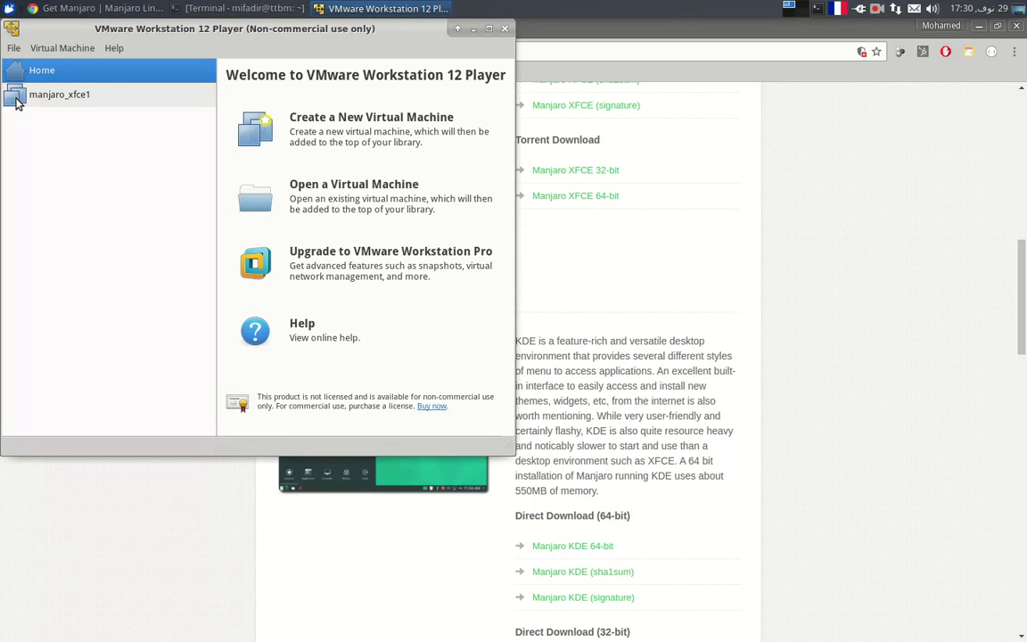
Permanently delete the manjaro_xfce1 virtual machine from disk.
right_click(17, 101)
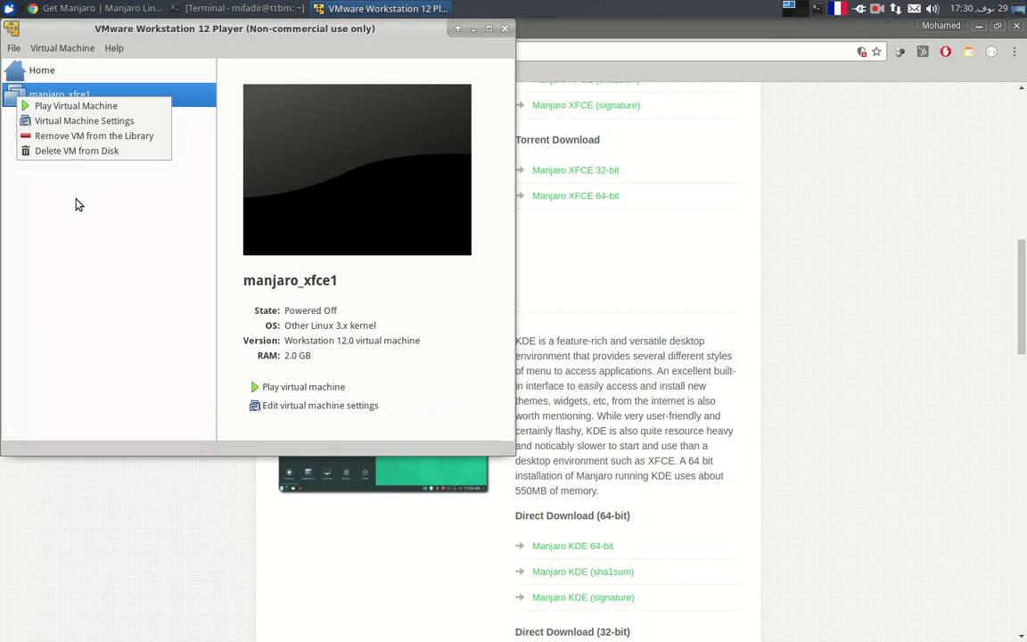
click(76, 151)
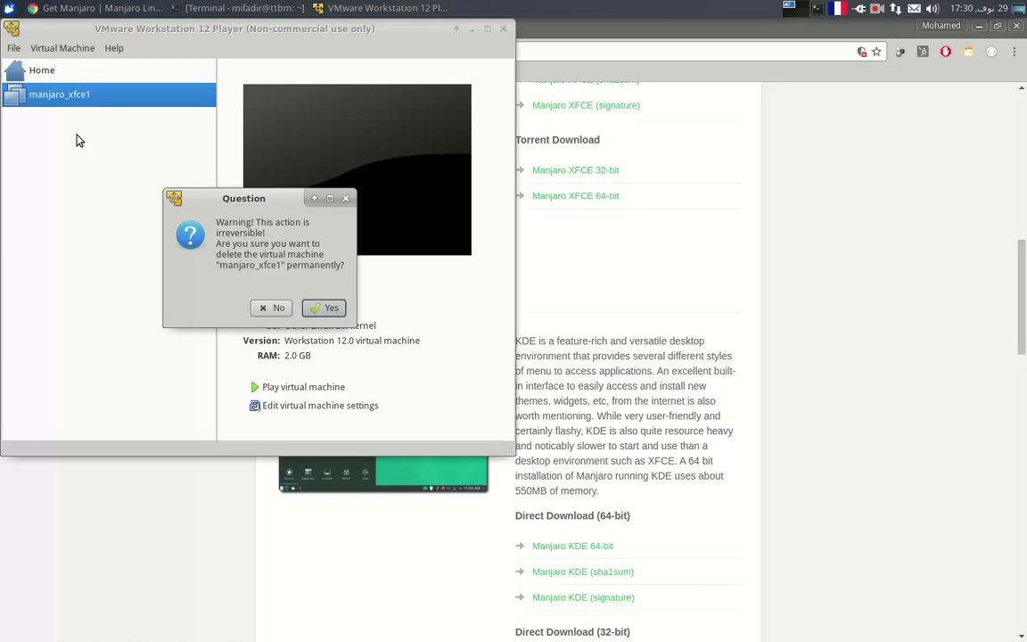
click(322, 311)
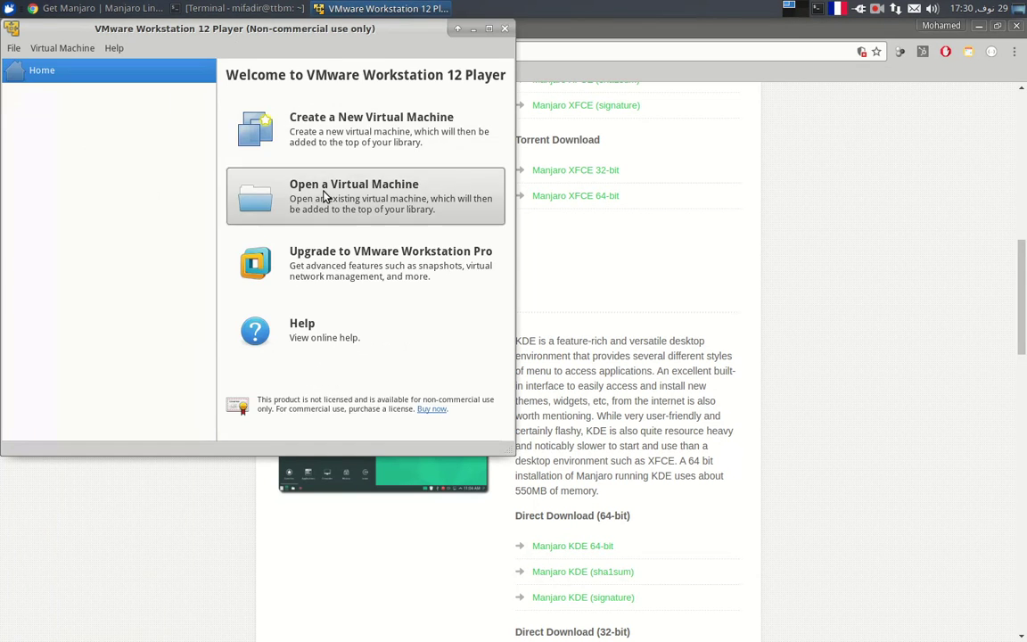
Open Manjaro_xfce.vmx from the Manjaro_xfce folder into the Player library.
click(312, 197)
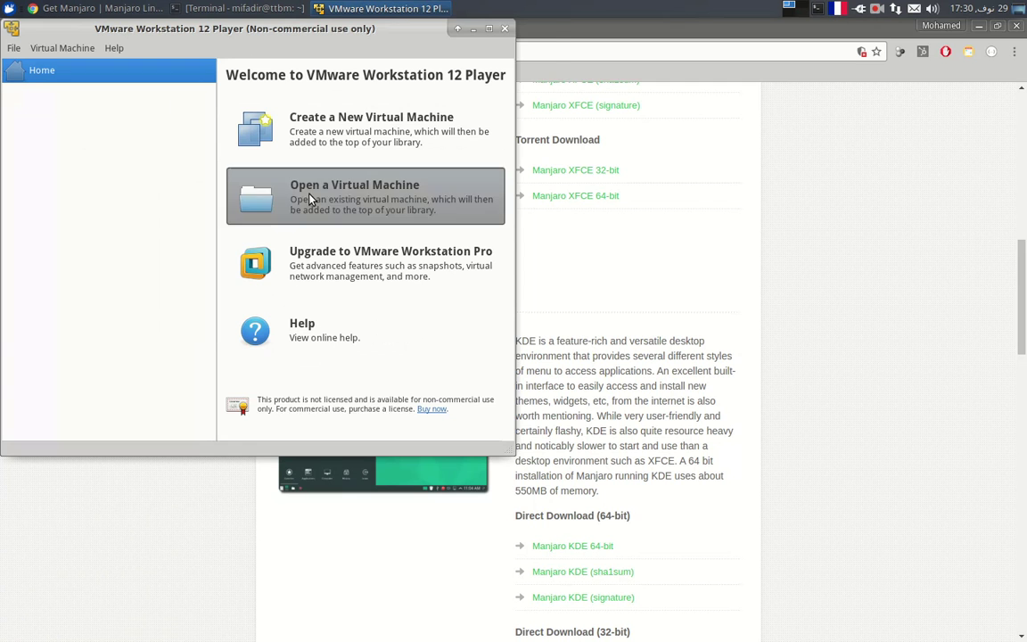
click(56, 193)
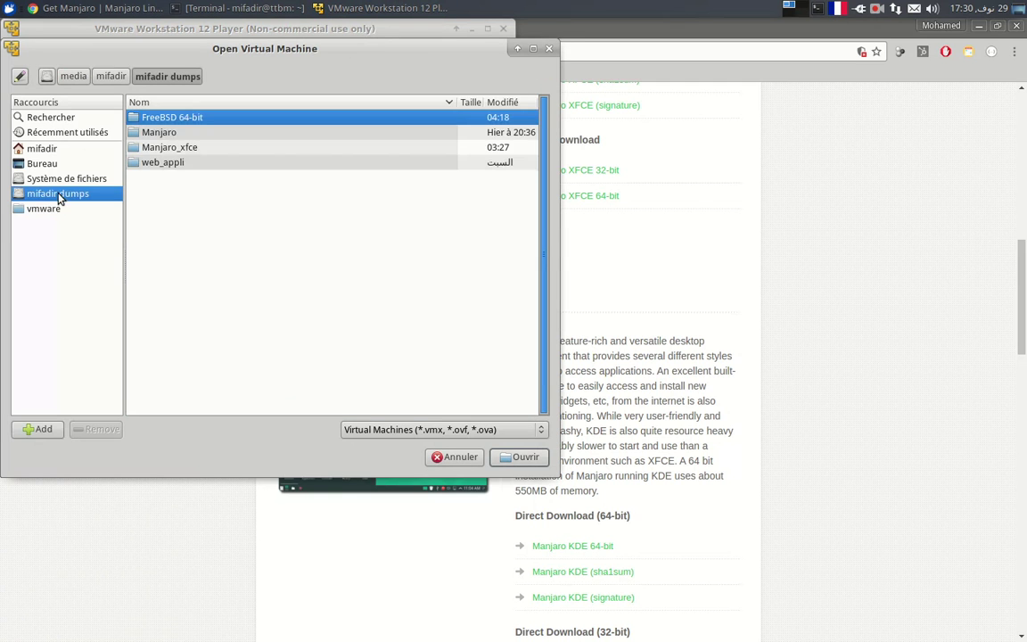
double_click(187, 150)
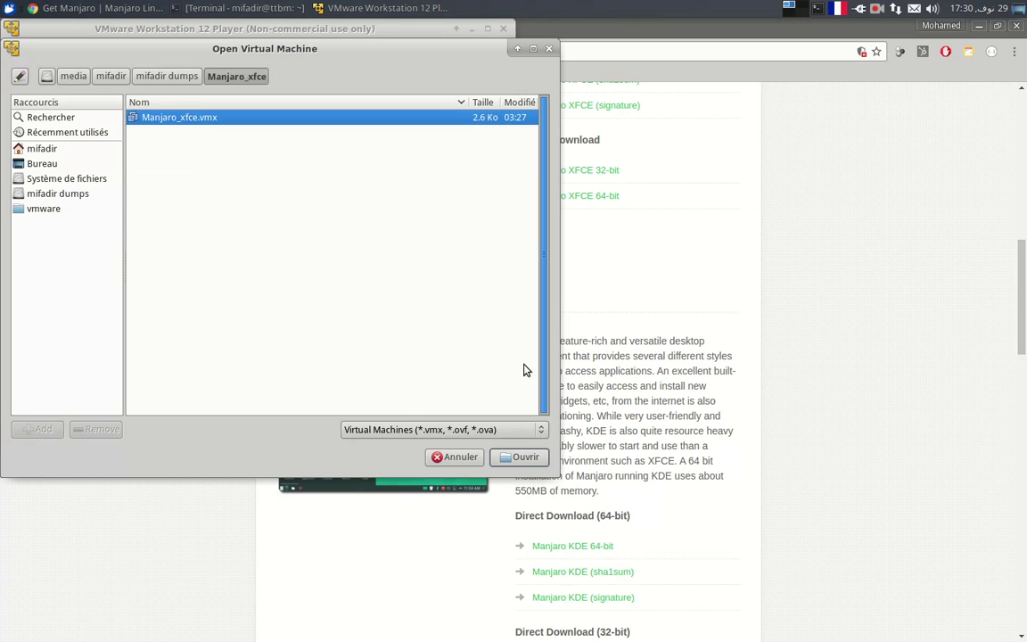
click(519, 456)
drag(239, 33, 504, 85)
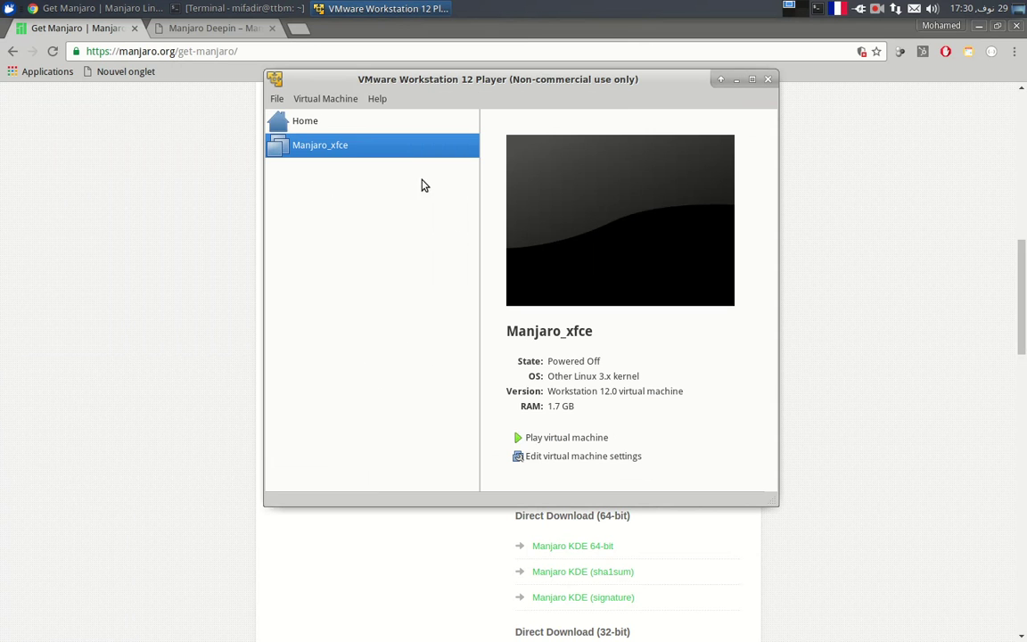
Power on Manjaro_xfce, boot Manjaro Linux from GRUB, and dismiss the USB notice.
click(540, 438)
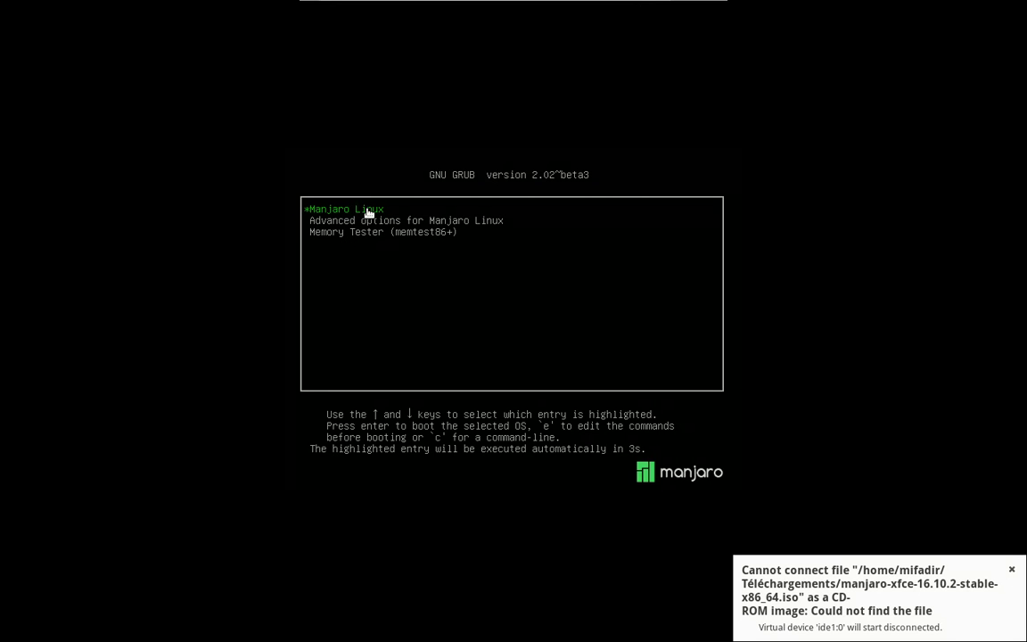
key(Return)
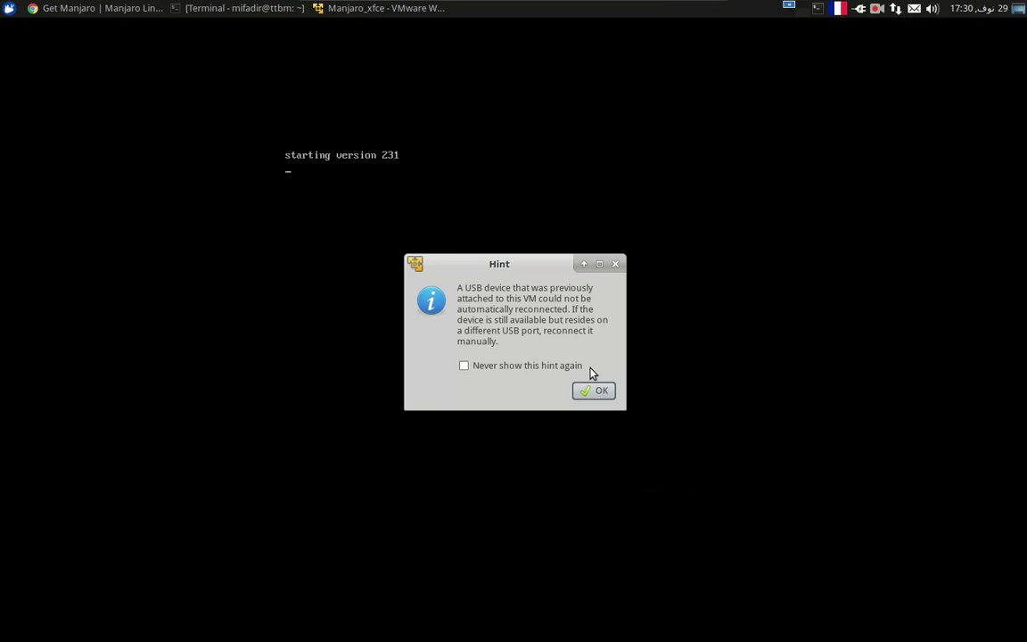
click(616, 266)
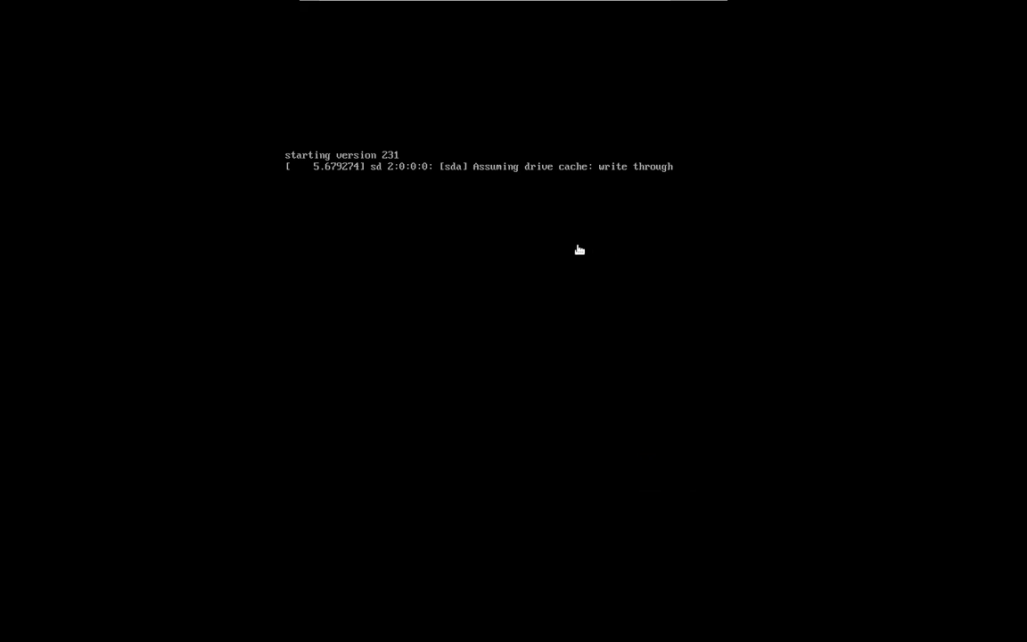
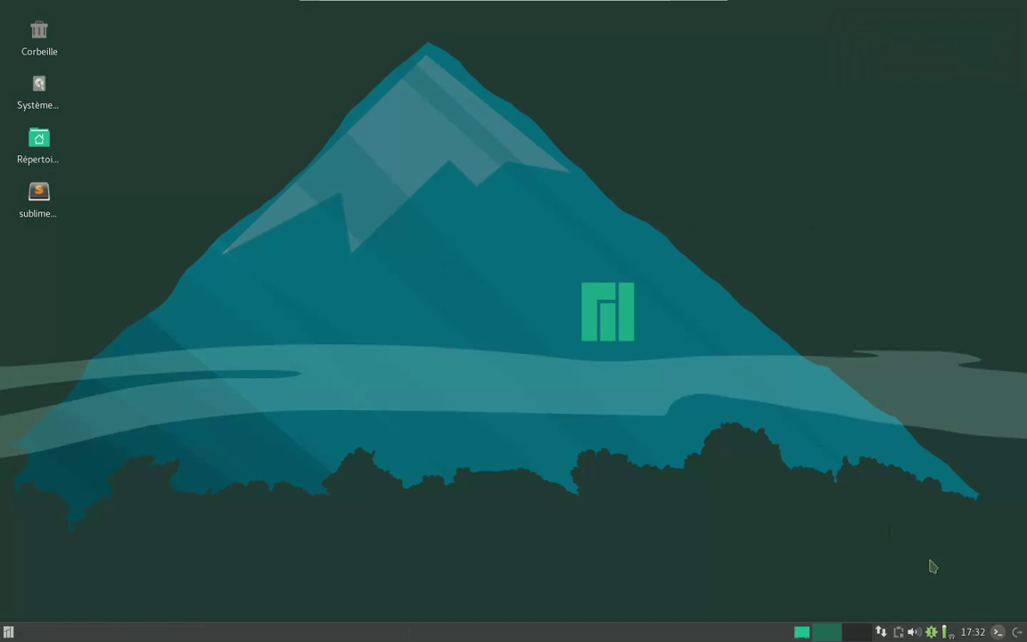
Open a new terminal window and switch to a root shell with sudo -s.
click(998, 632)
drag(427, 133, 385, 83)
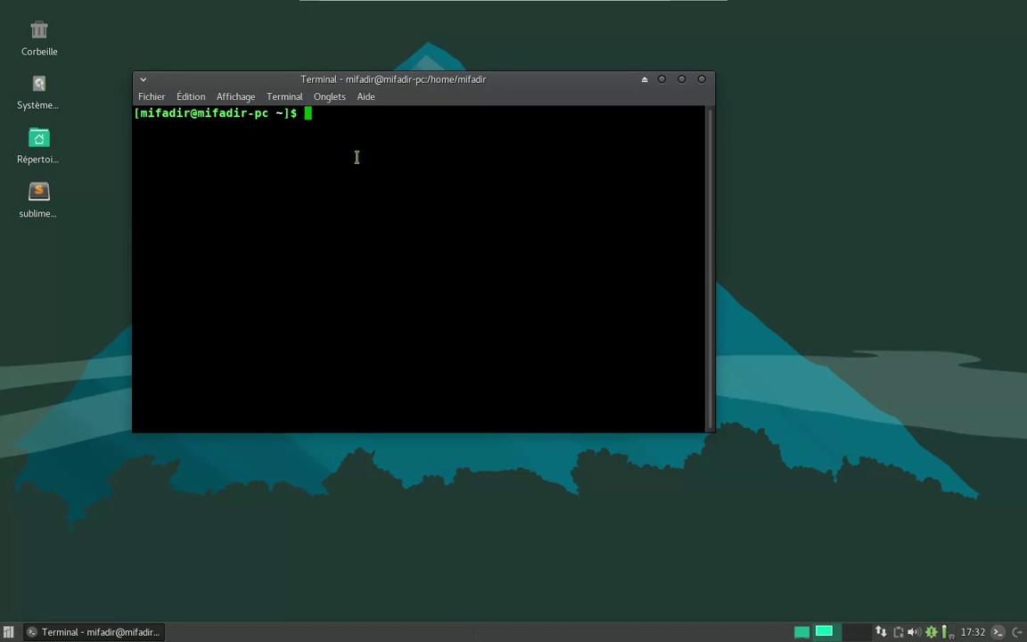
text(sudo -s)
key(Return)
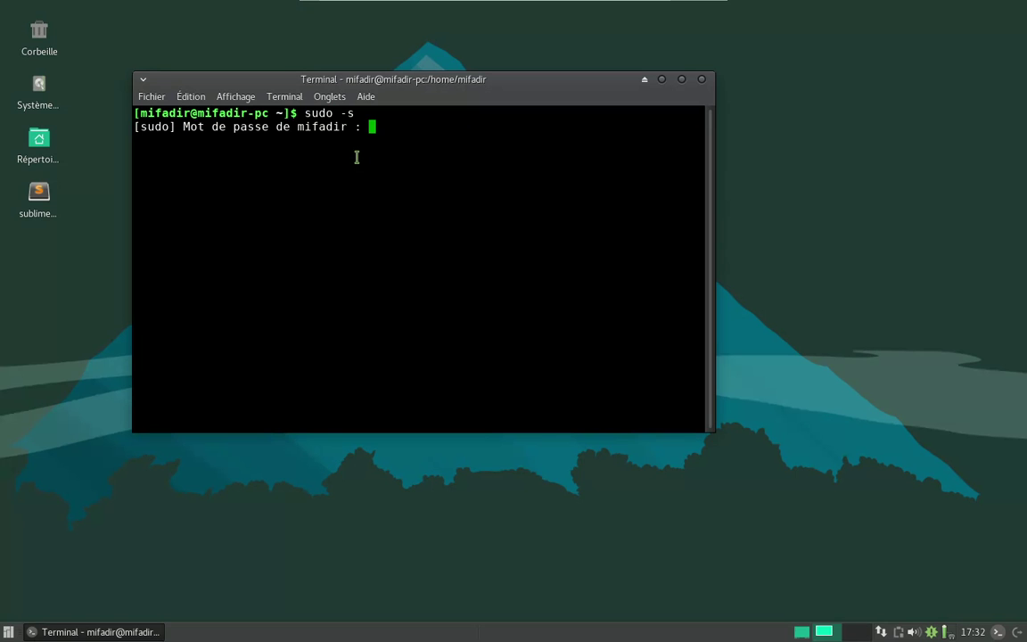
key(Return)
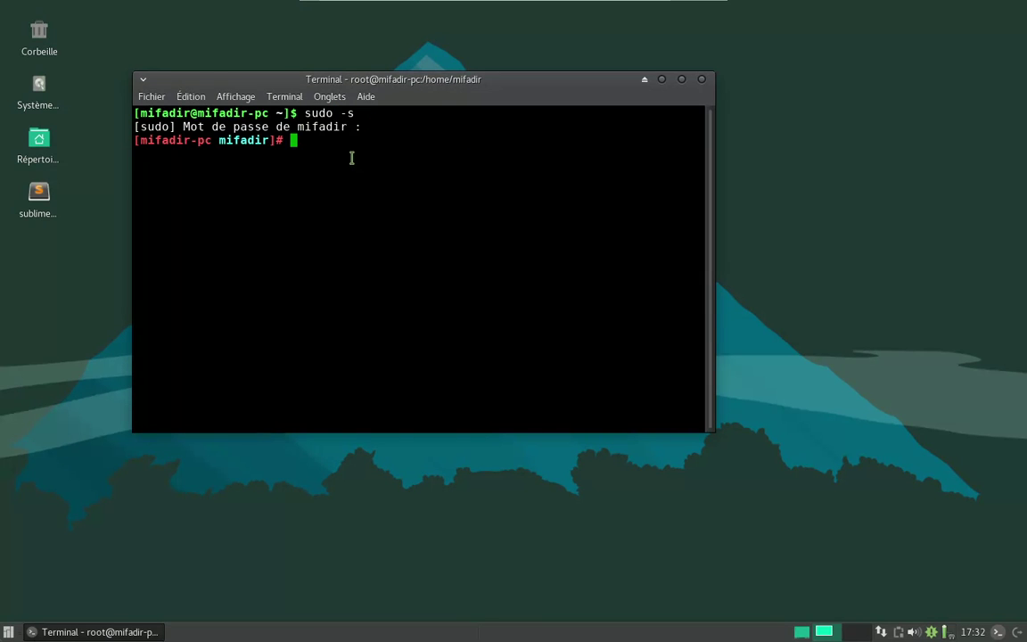
Launch Firefox from the applications menu's Internet category.
click(8, 632)
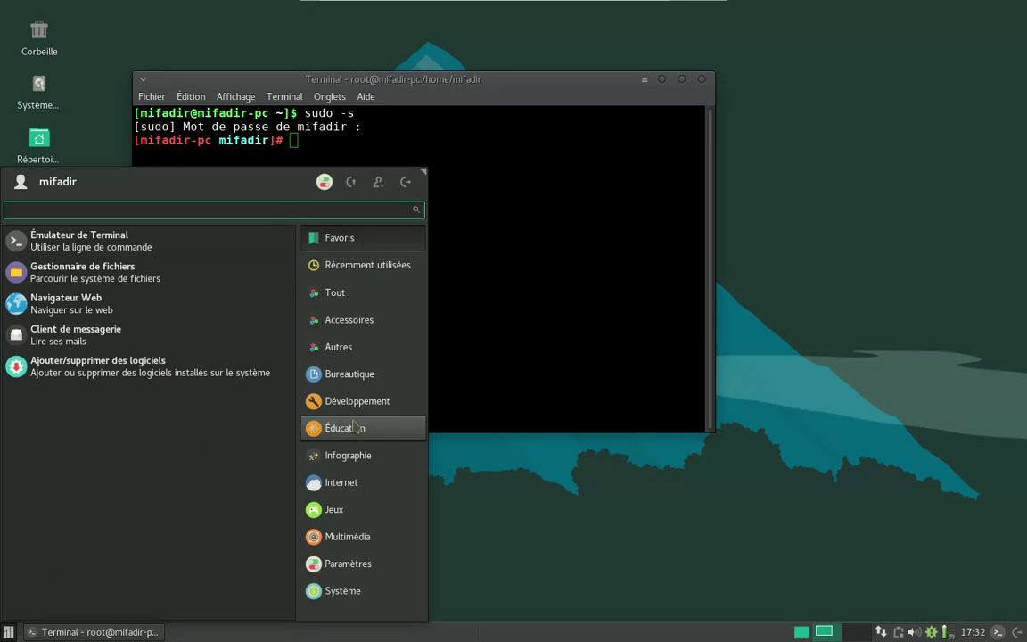
click(318, 484)
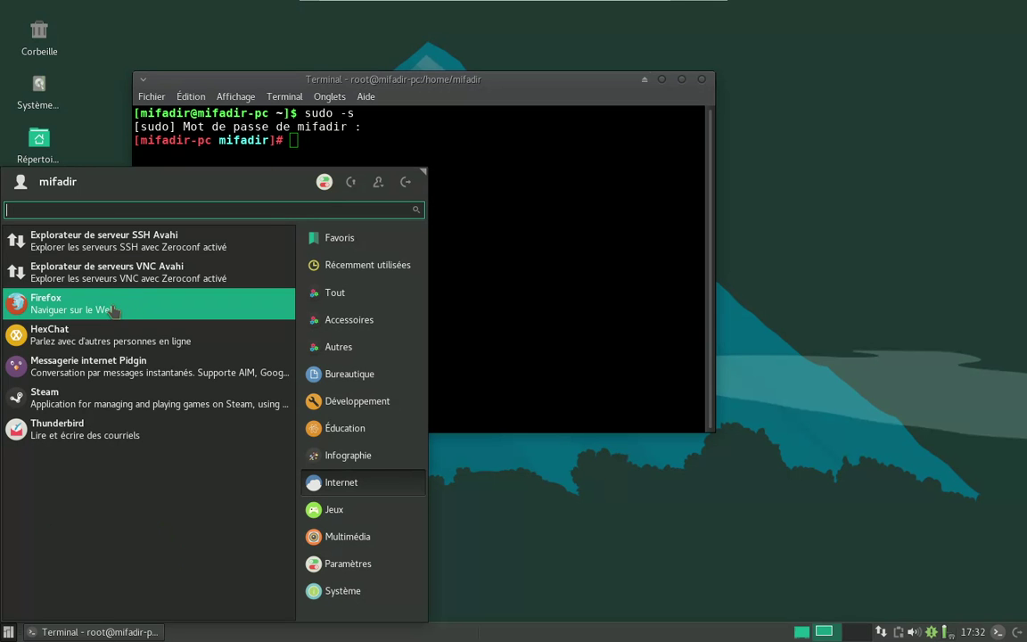
click(569, 279)
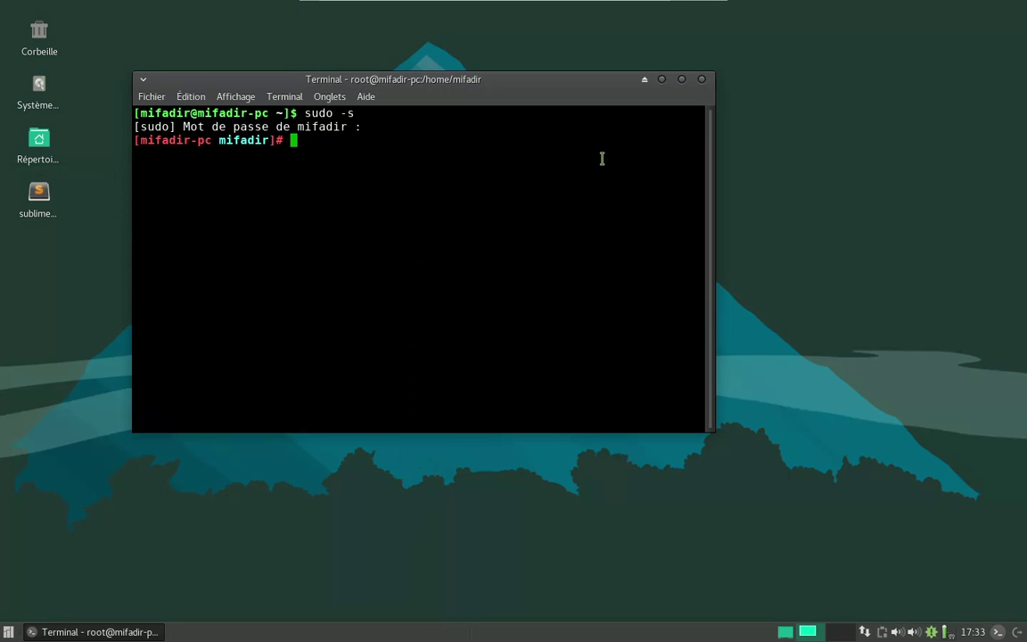
Dismiss the new-kernel notification, open a top-sites tab, and return to the terminal.
drag(310, 78, 419, 55)
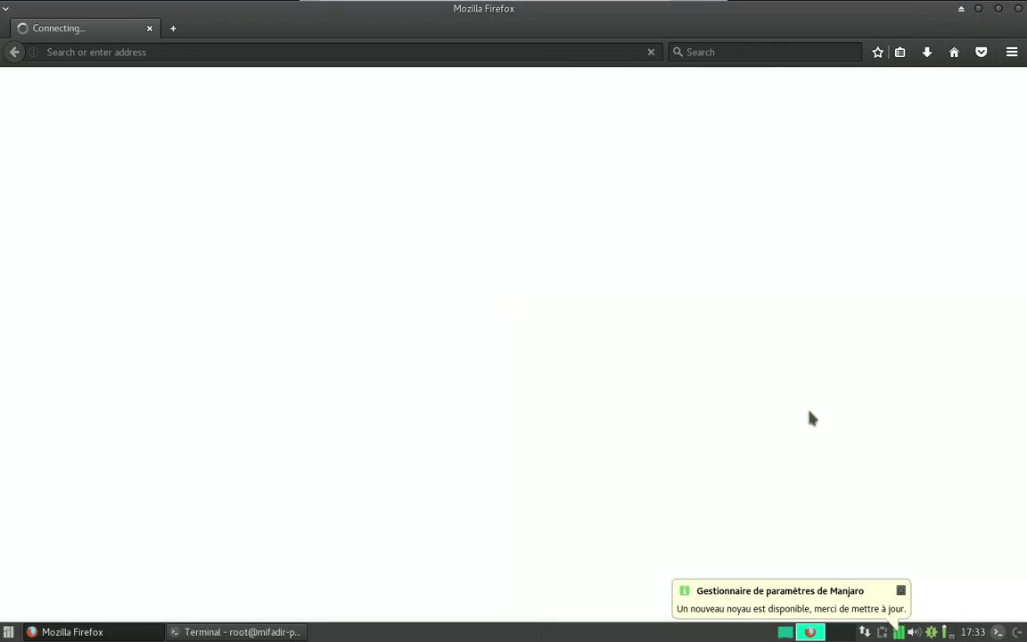
click(900, 590)
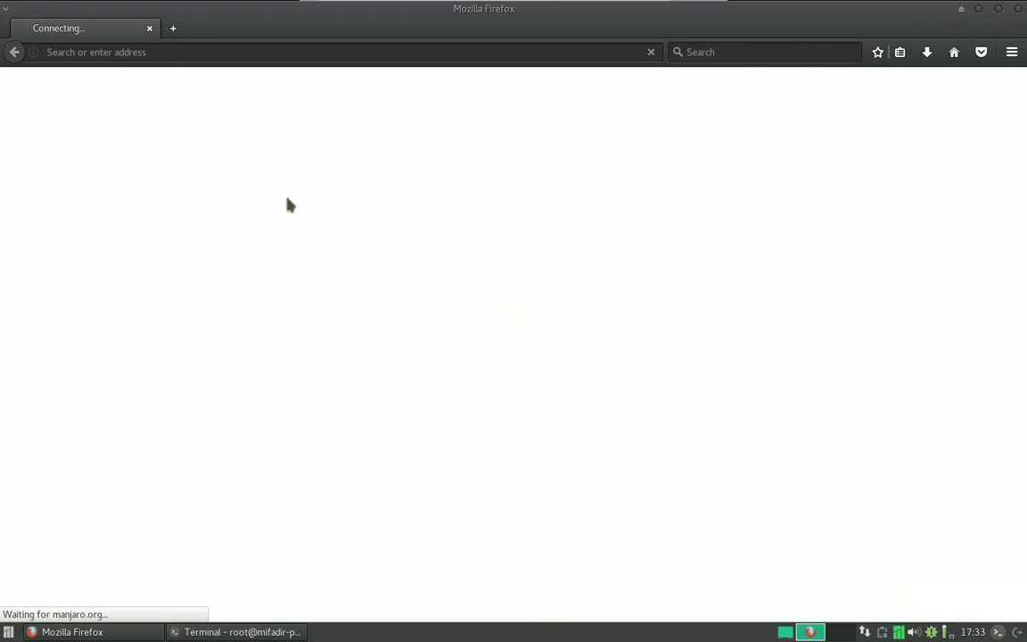
click(174, 29)
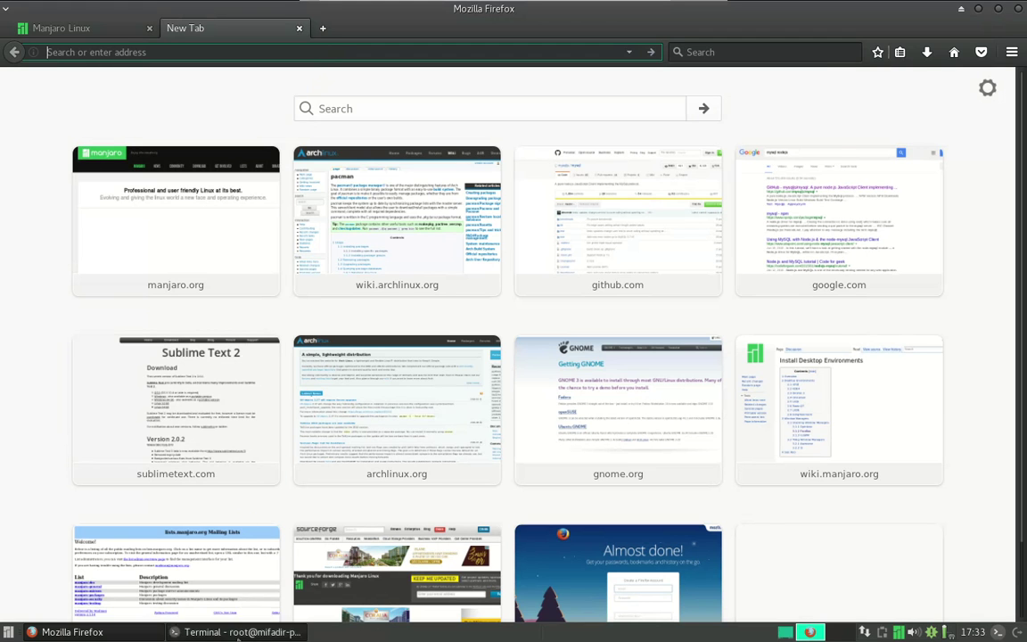
key(alt+Tab)
Ping 8.8.8.8 and stop it to see zero packet loss.
text(ping)
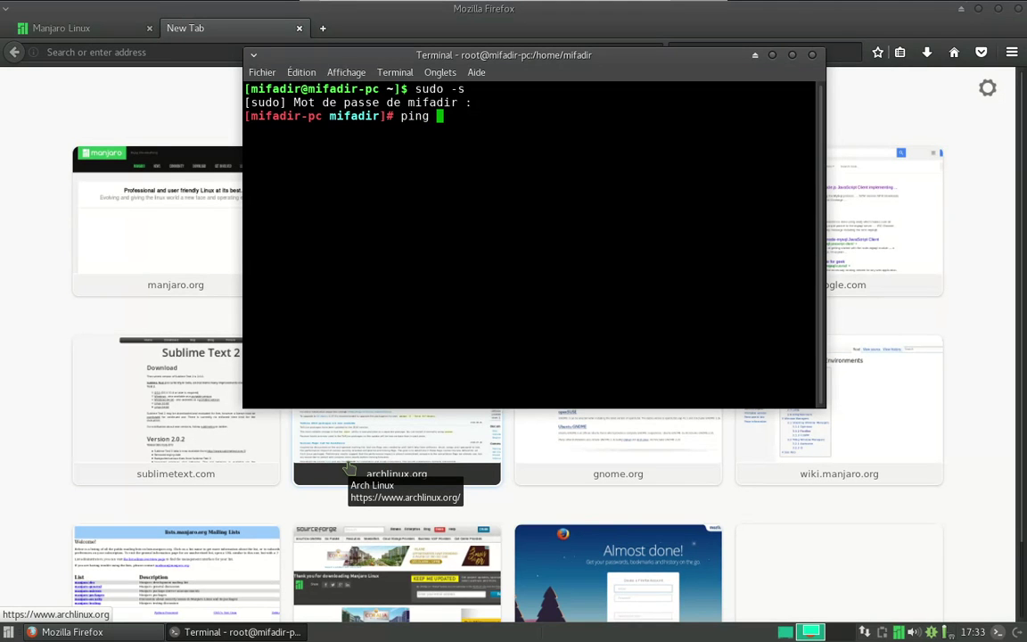
key(Up)
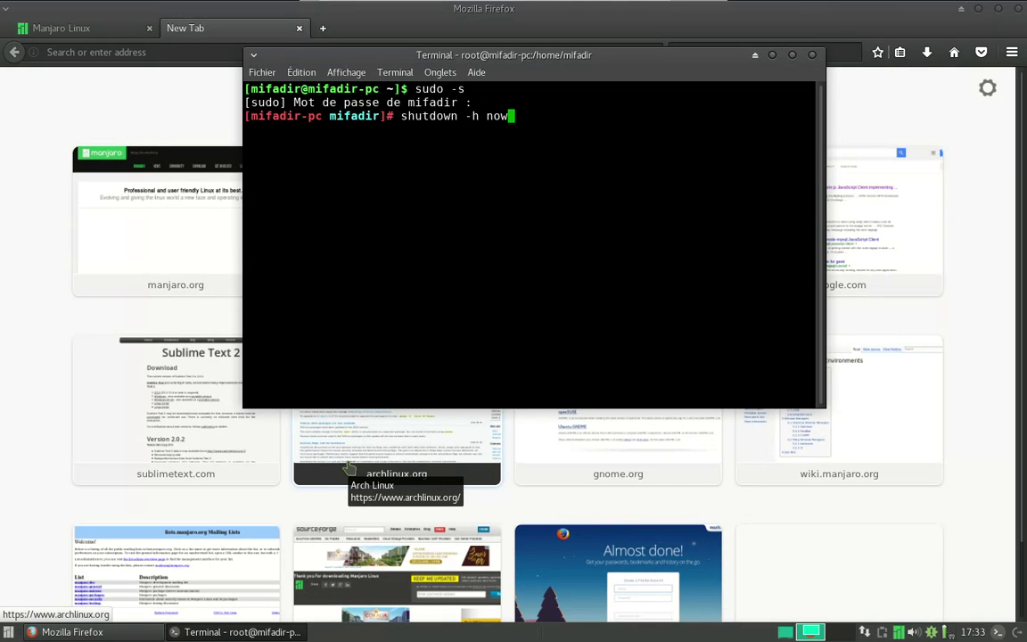
key(Up)
key(BackSpace)
key(BackSpace)
key(BackSpace)
key(BackSpace)
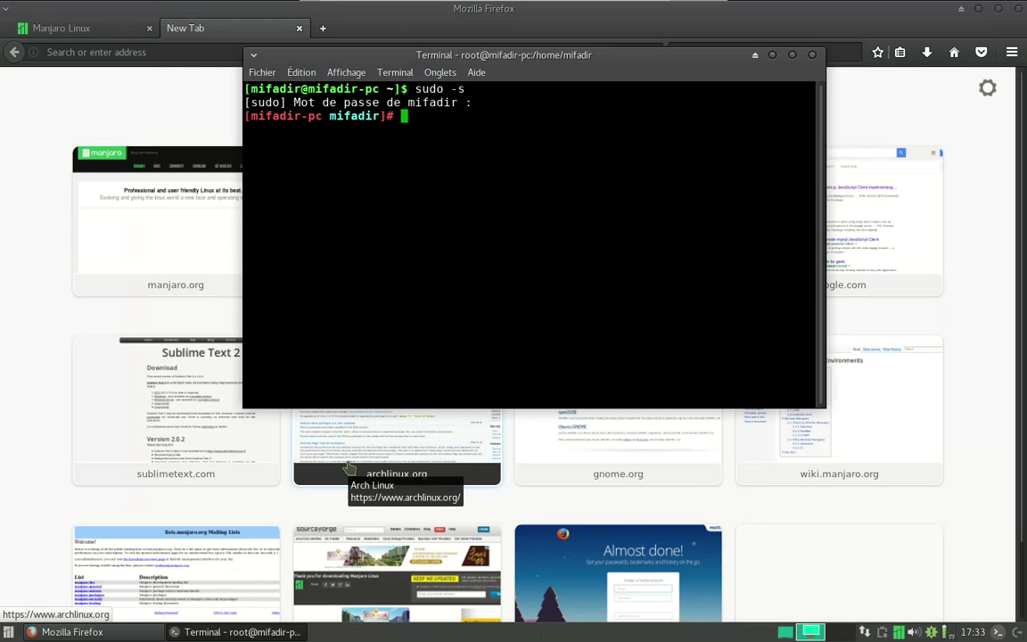
text(ping 8.8.)
text(.)
key(BackSpace)
text(8.8)
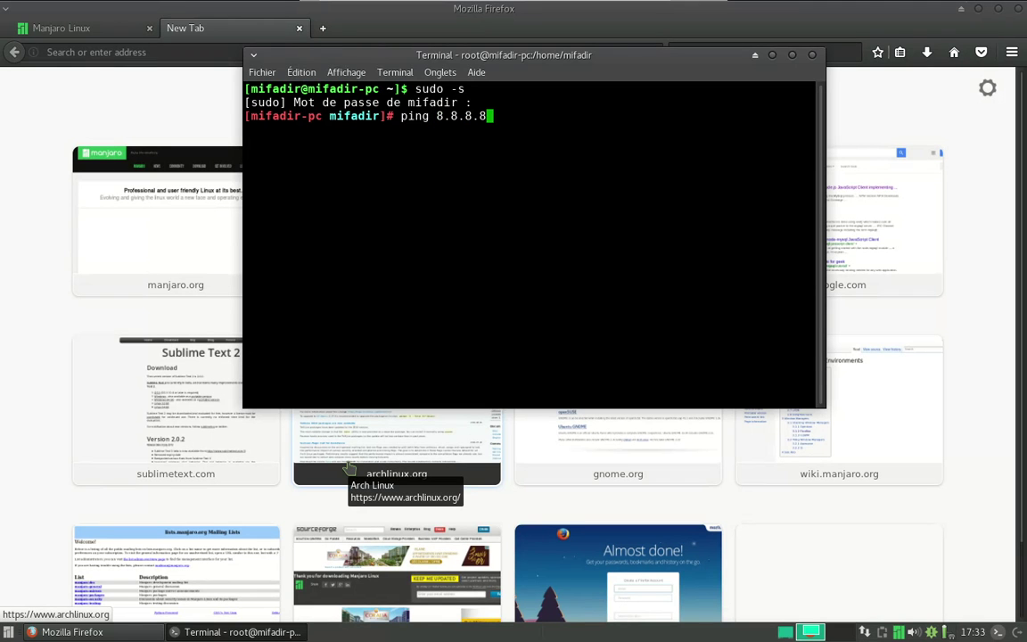
key(Return)
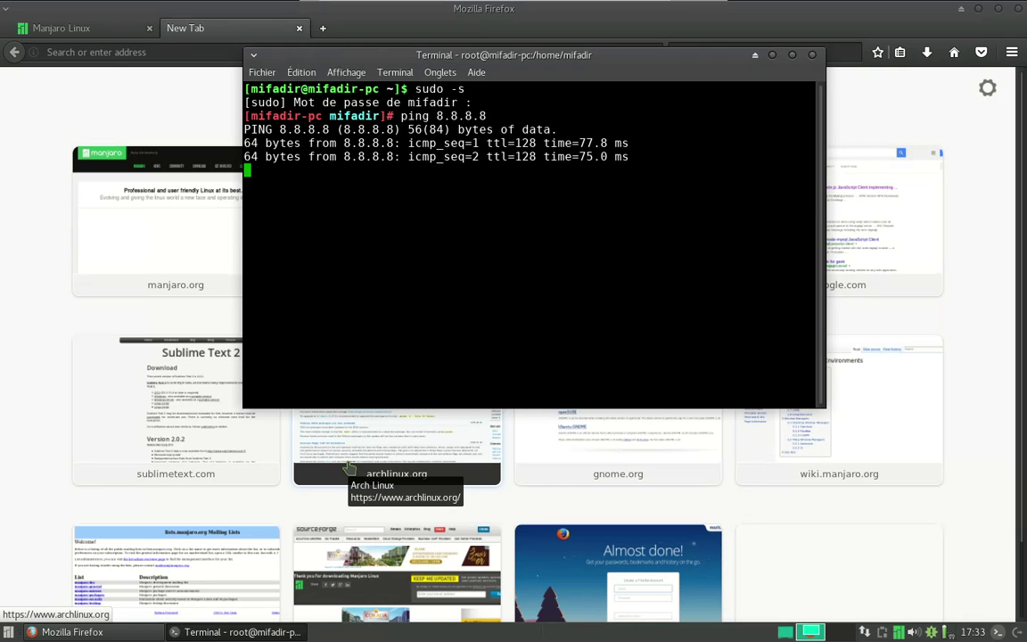
key(ctrl+c)
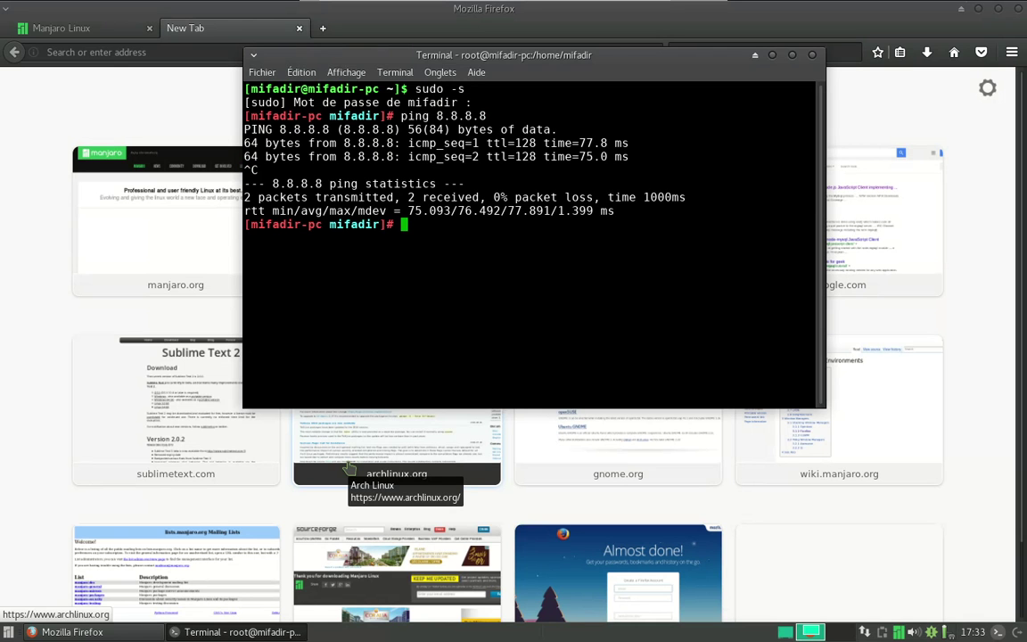
Try pacman -S postgres, which fails because the package isn't found.
text(pacman -S postgres)
key(Return)
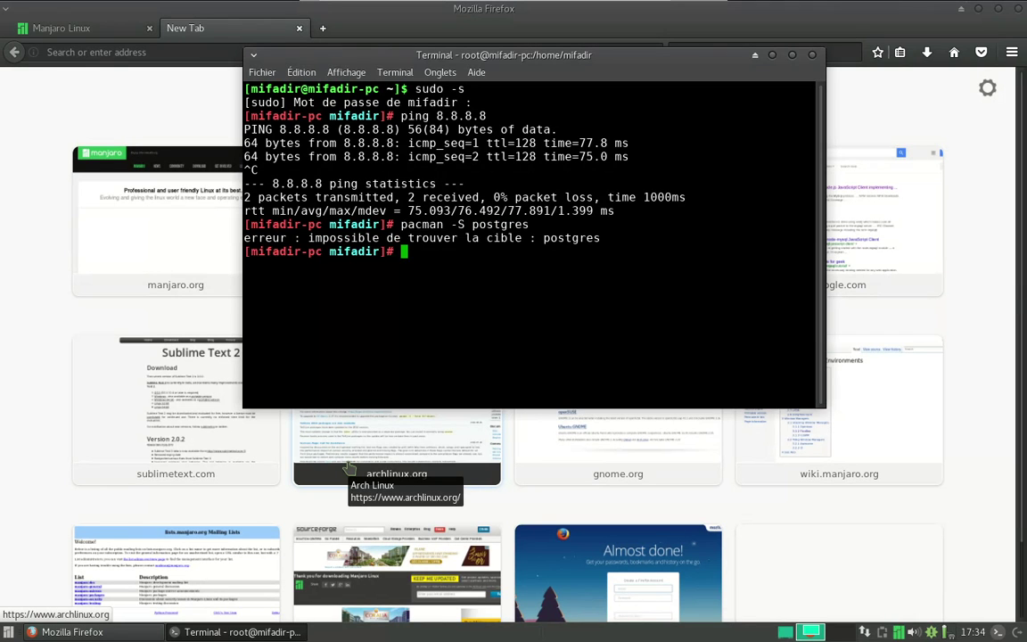
key(Up)
Install postgresql-9.6.1-3 and postgresql-libs with pacman -S postgresql, confirming with O.
text(ql)
key(Return)
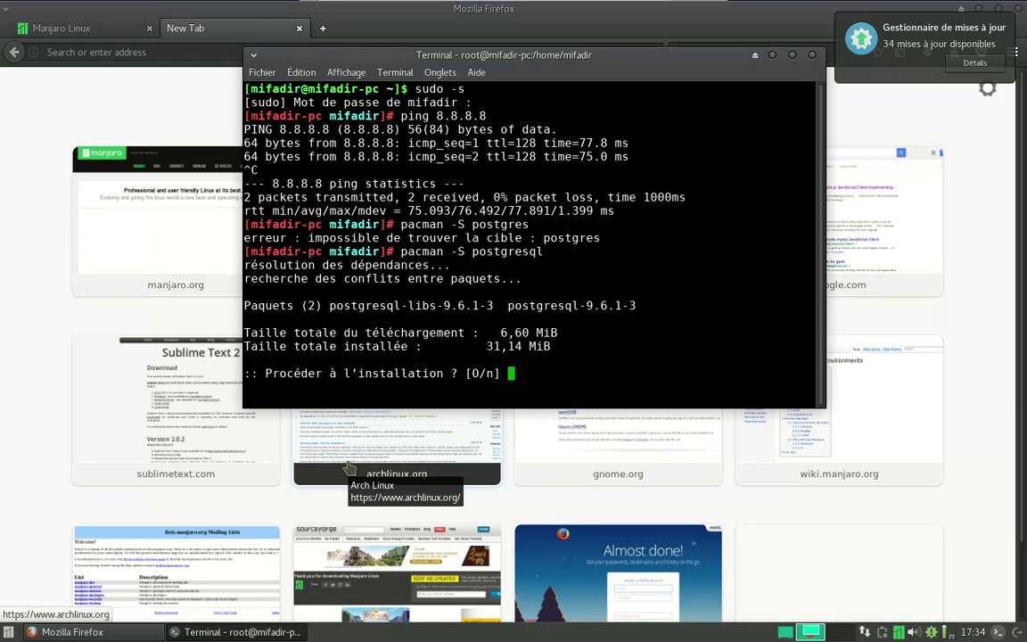
drag(653, 65, 658, 100)
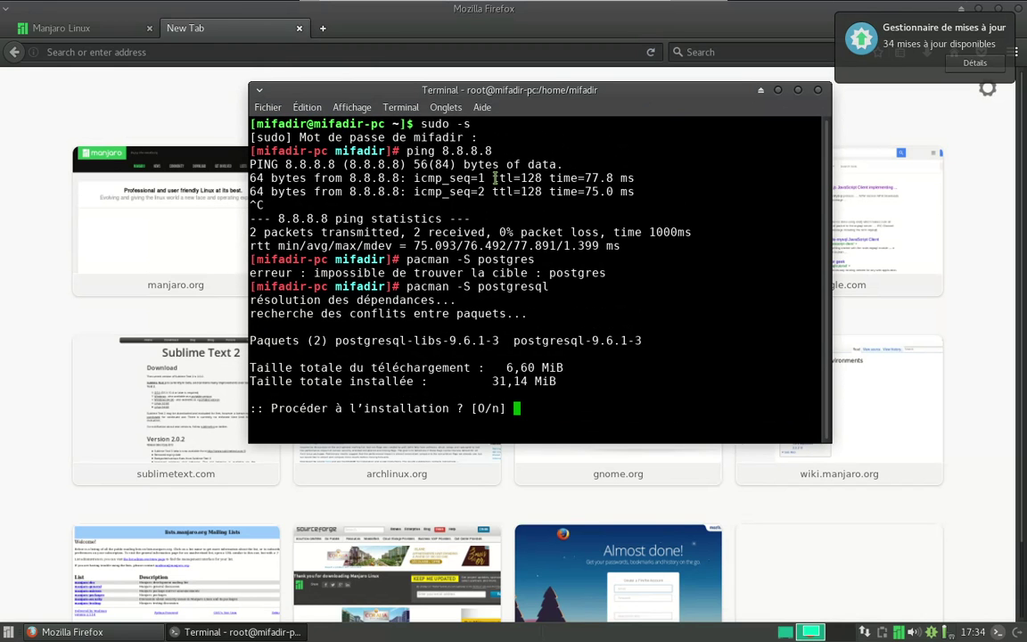
text(O)
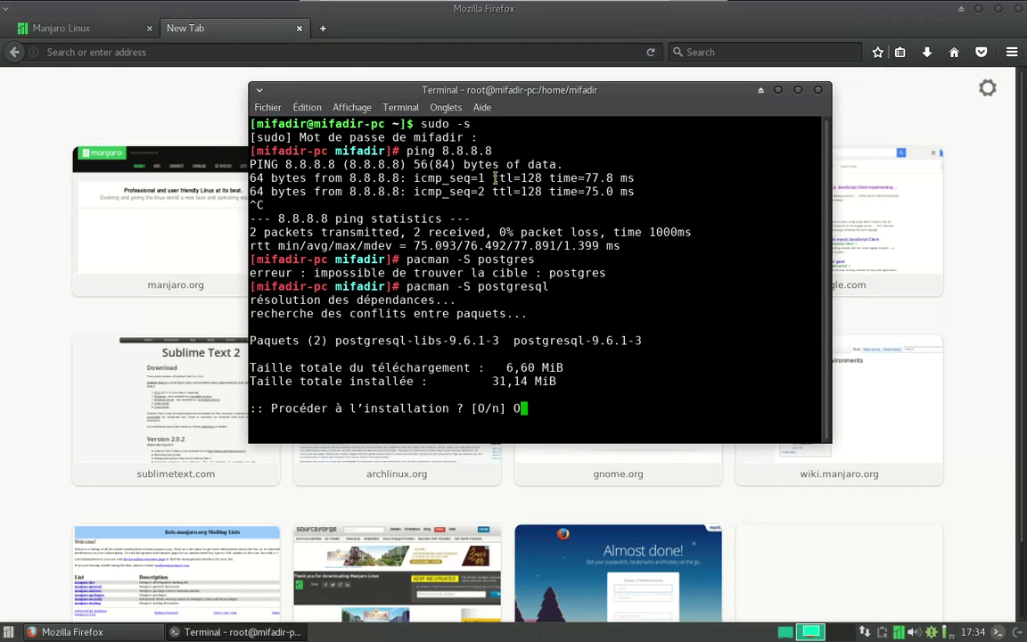
key(Return)
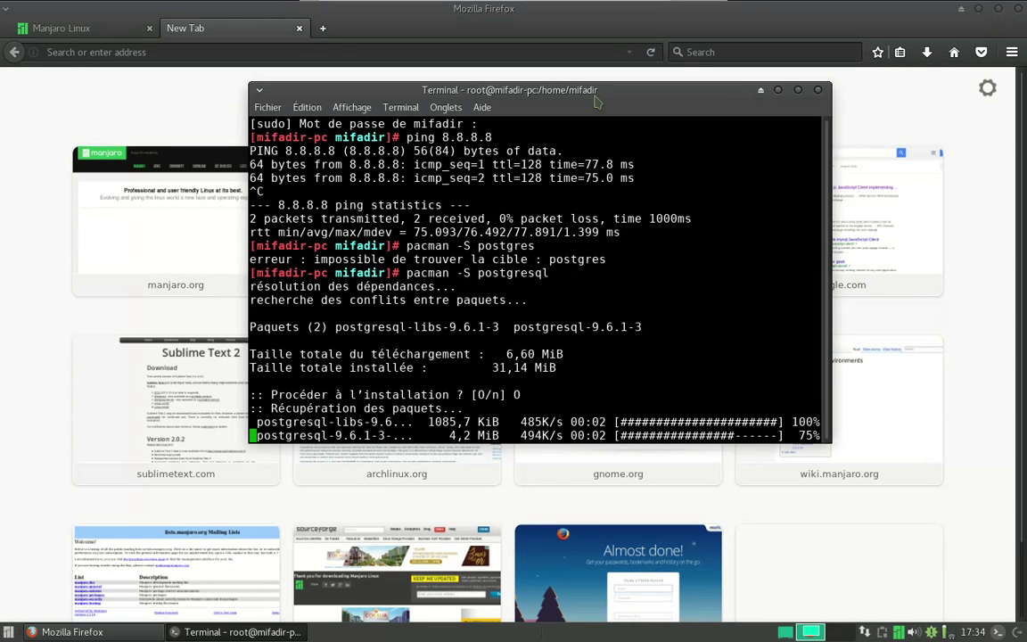
drag(535, 90, 498, 71)
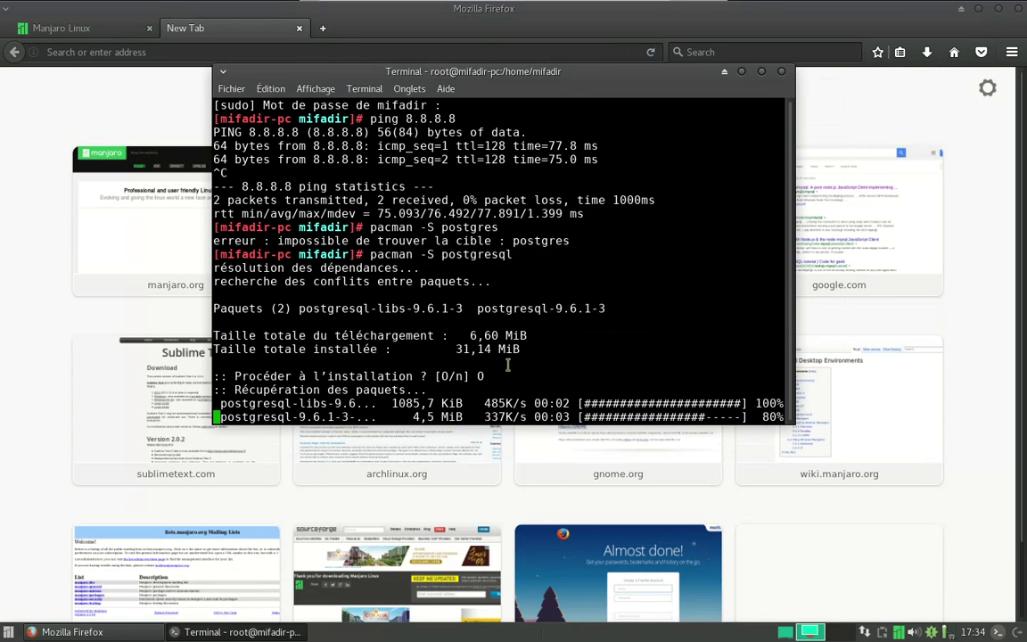
drag(451, 376, 439, 375)
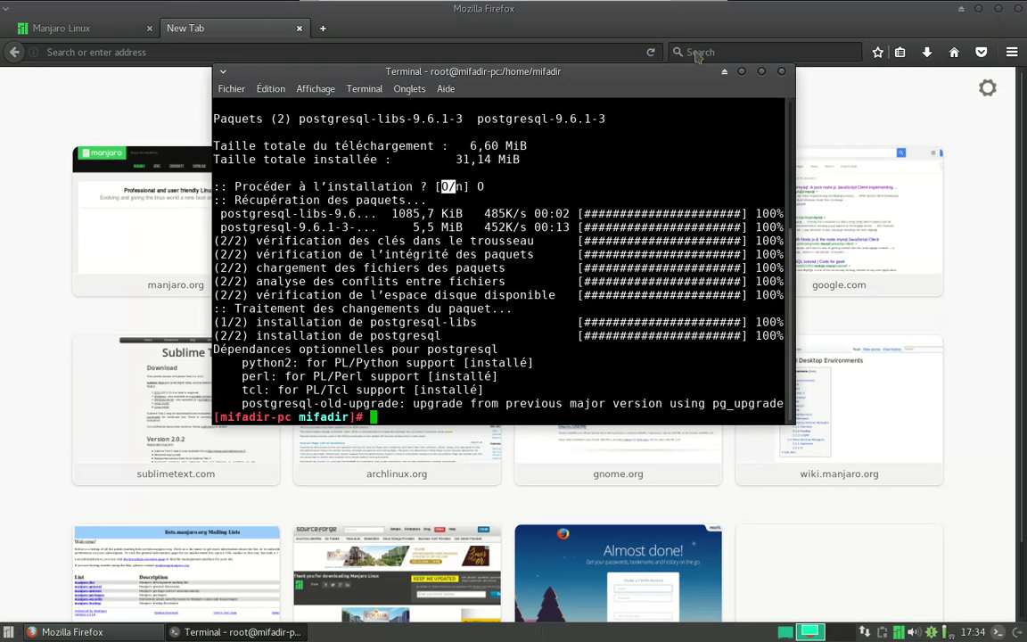
drag(613, 84, 601, 126)
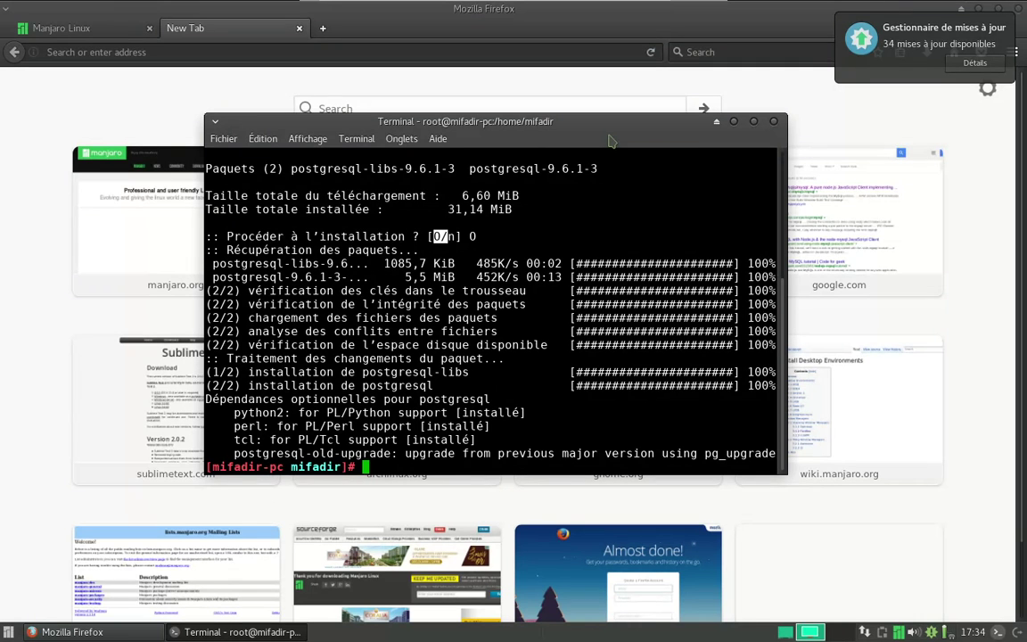
Reinstall mariadb-10.1.19-1 with pacman -S mariadb, confirming with O.
text(pacman -S postgresq)
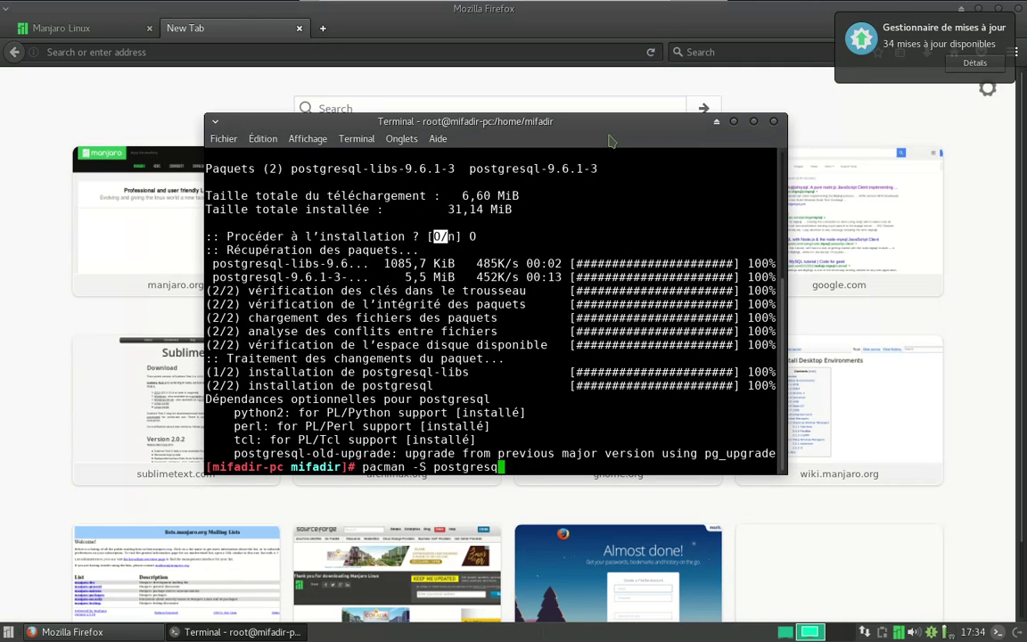
key(BackSpace)
key(BackSpace)
key(BackSpace)
key(BackSpace)
key(BackSpace)
key(BackSpace)
key(BackSpace)
key(BackSpace)
key(BackSpace)
text(ma)
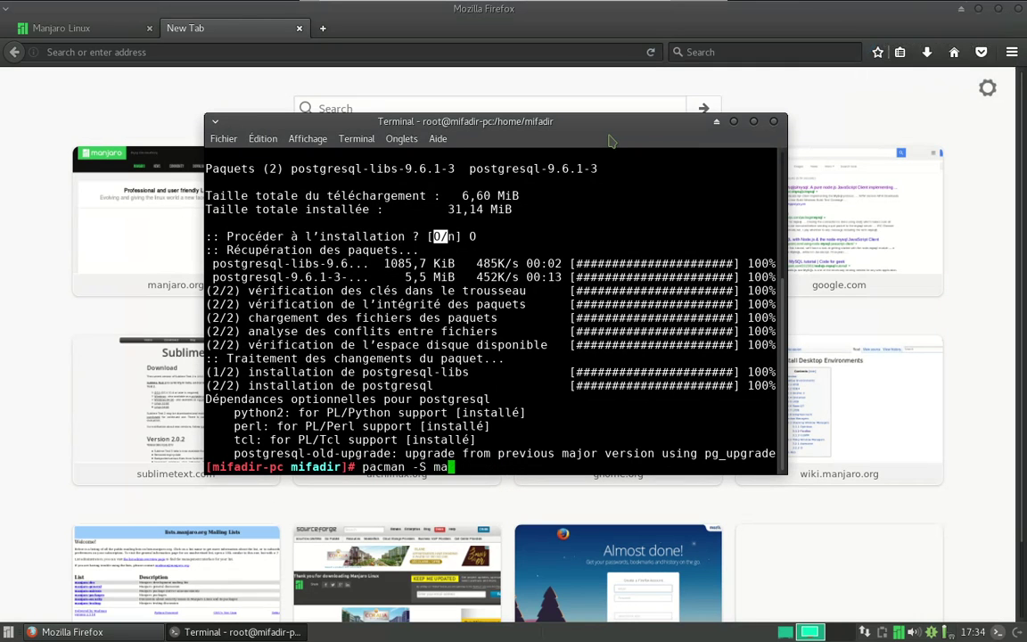
text(riadb)
key(Return)
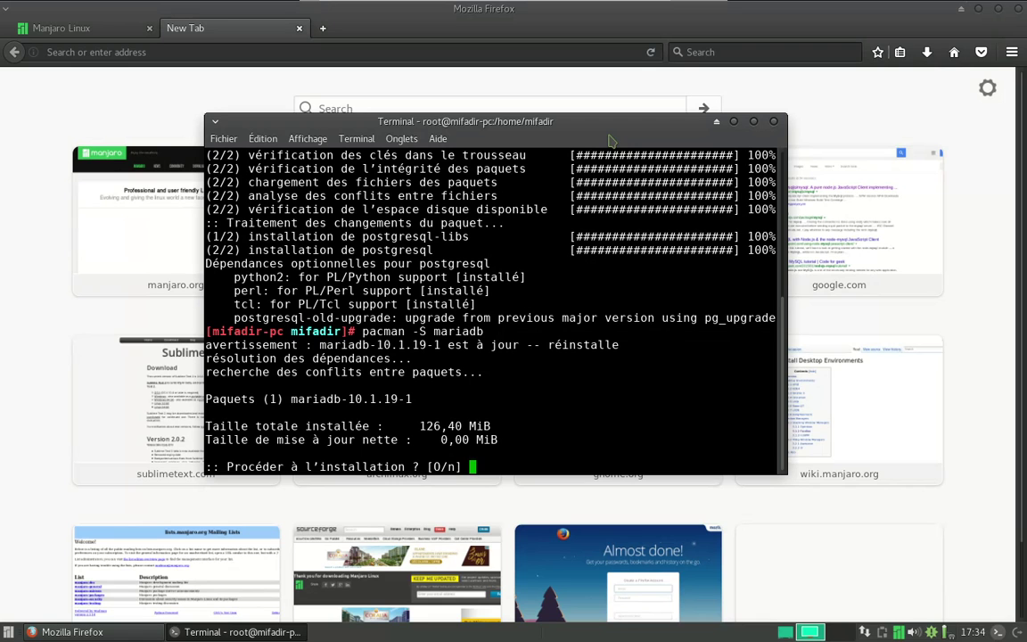
text(O)
key(Return)
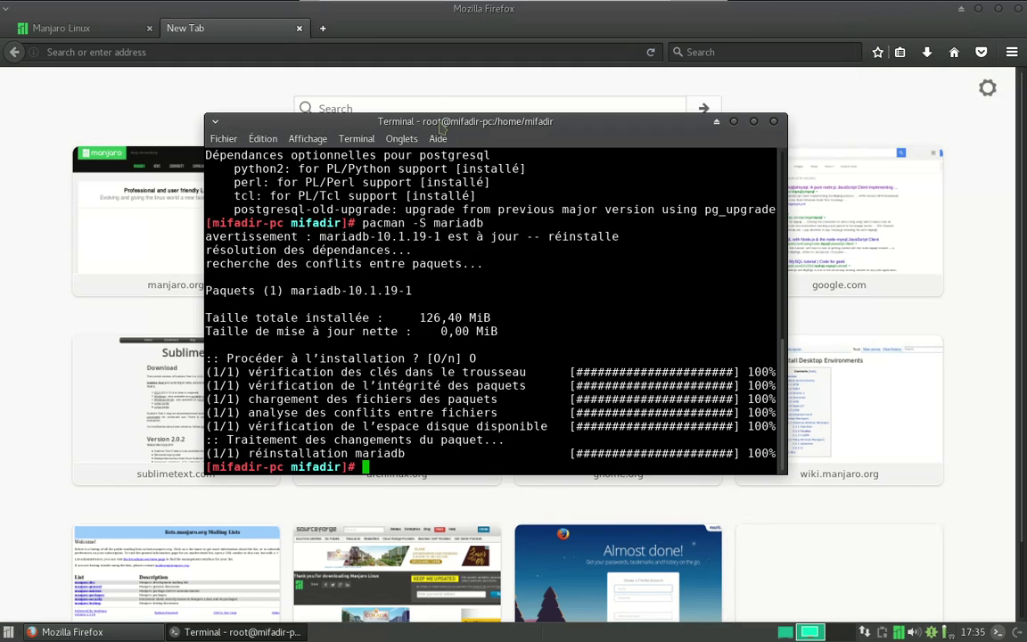
Search the web for 'mariadb manjaro' in Firefox.
click(76, 82)
click(119, 52)
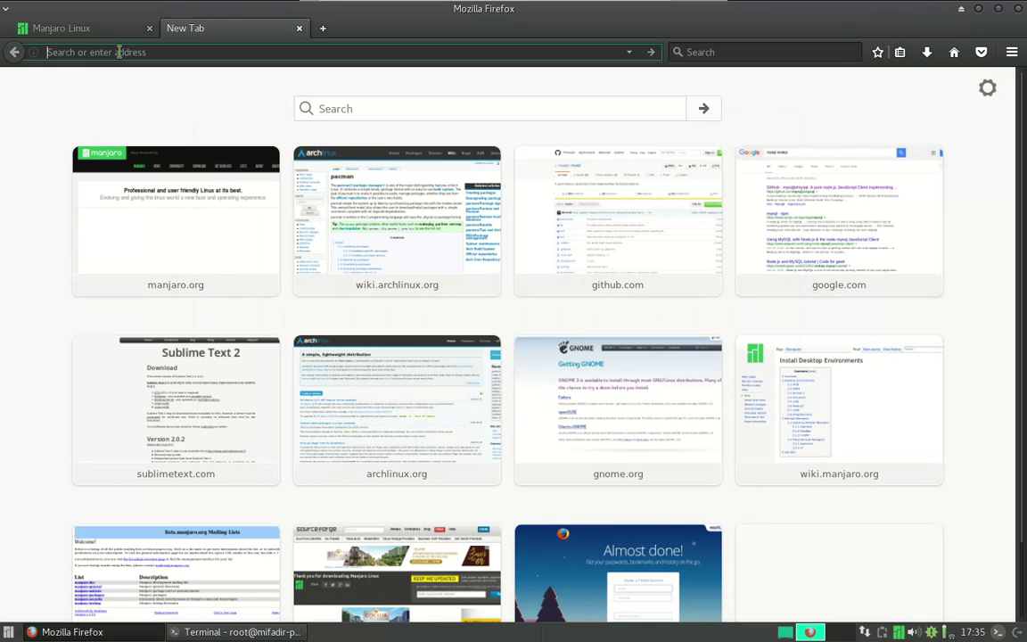
text(mariadb)
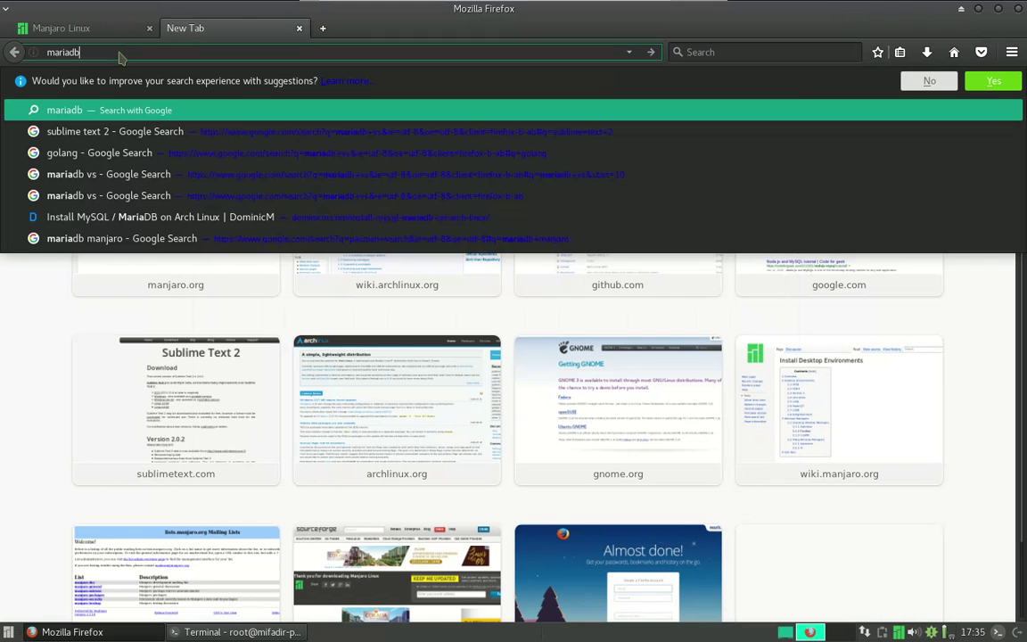
text( manjaro)
key(Return)
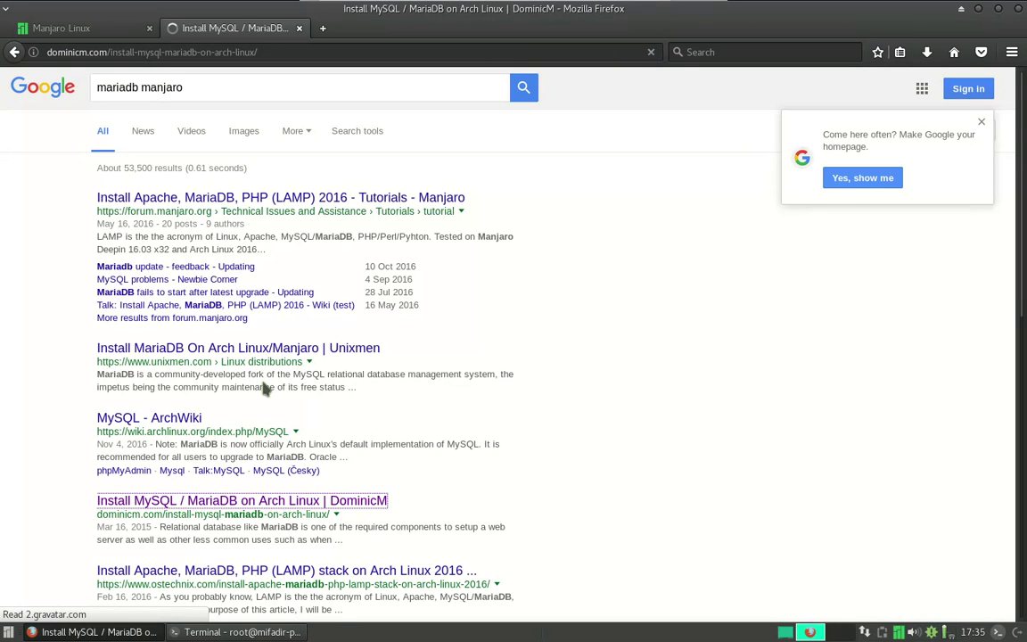
Highlight the mysql_install_db command in the Arch Linux MariaDB guide, then return to the terminal.
scroll(203, 311, down, 5)
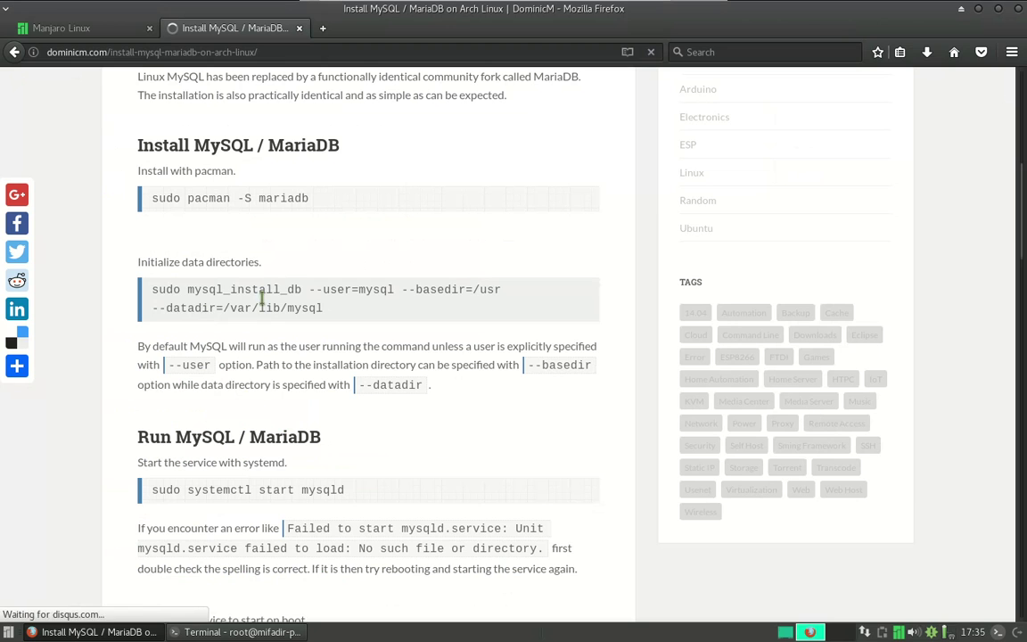
drag(187, 291, 327, 308)
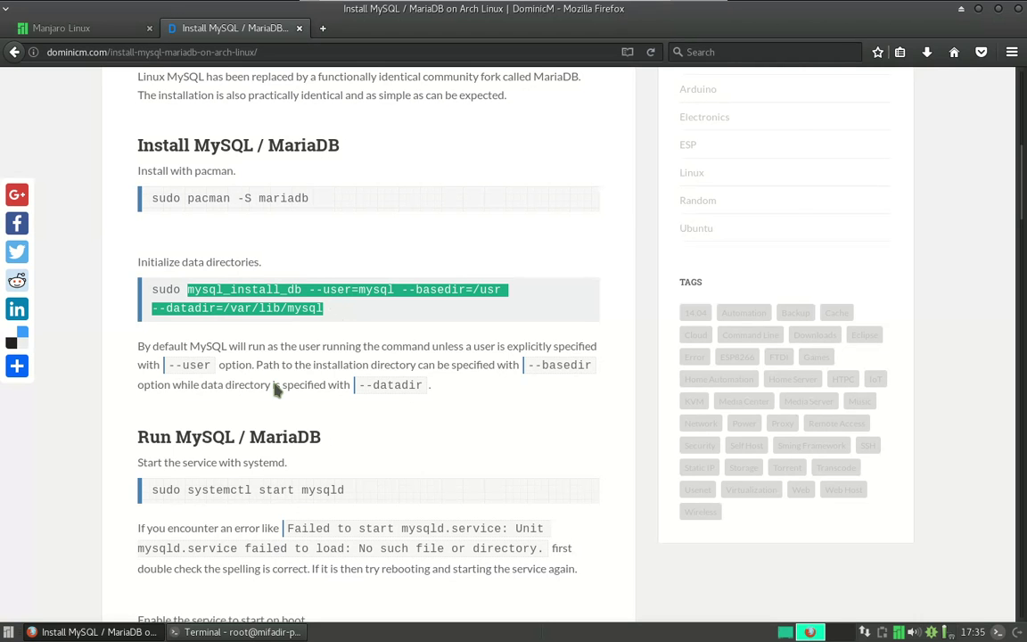
key(alt+Tab)
drag(450, 141, 405, 157)
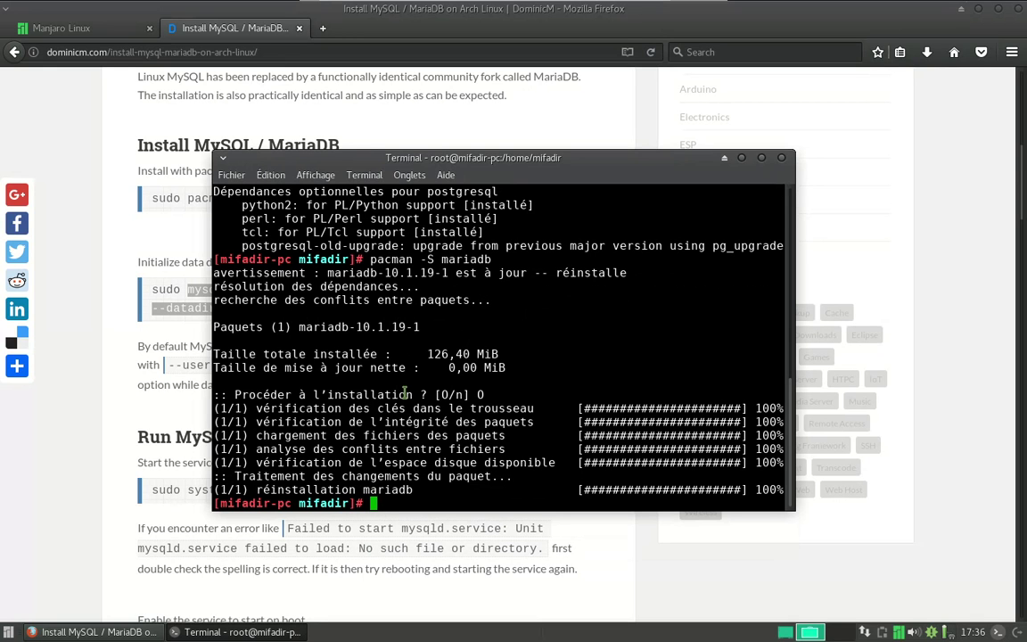
Start the mariadb service with systemctl after a first root login attempt fails.
text(mysql -u root -p)
key(Return)
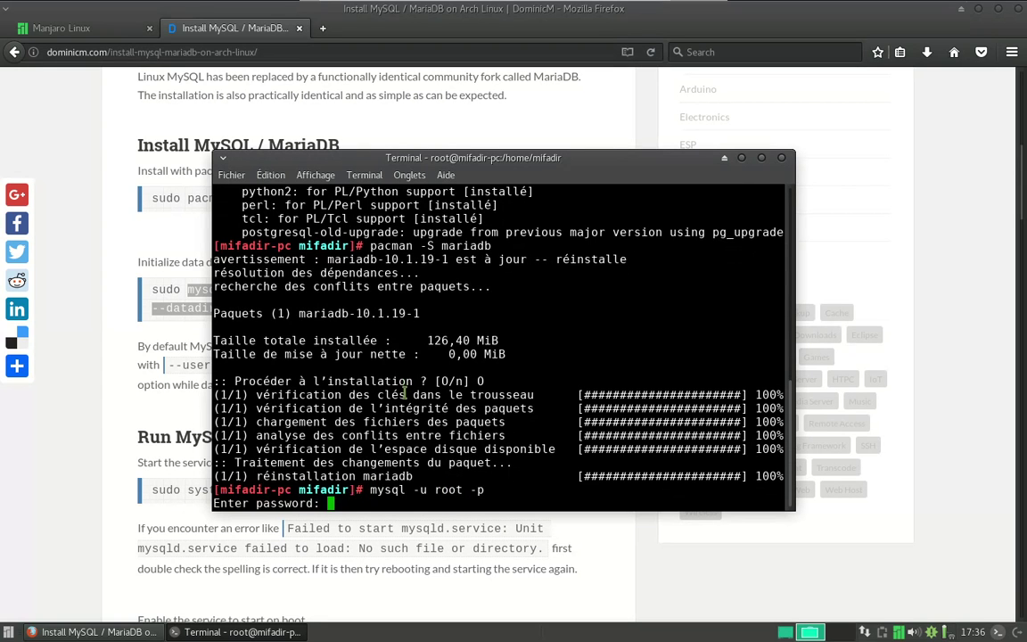
key(Return)
text(systemctl  star)
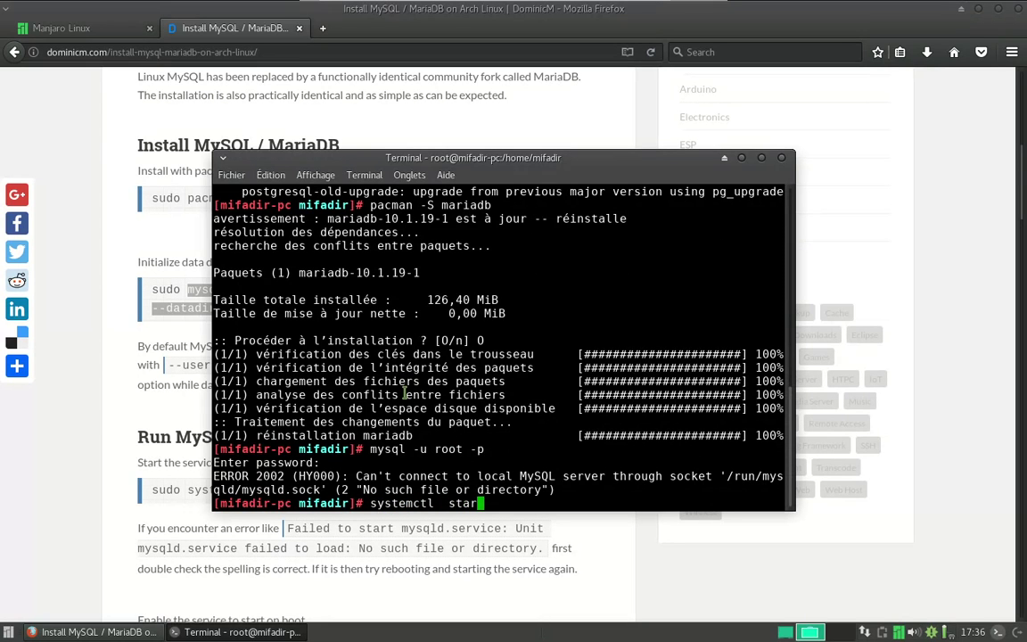
text(t mariadb)
key(Return)
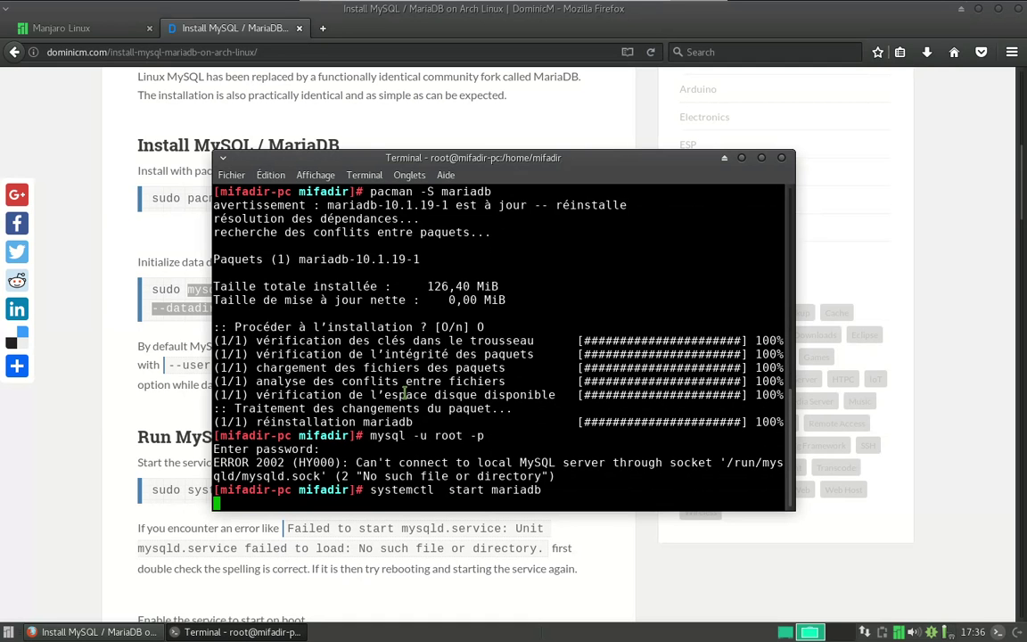
Log into the MariaDB monitor as root with an empty password.
key(Up)
key(Up)
key(Return)
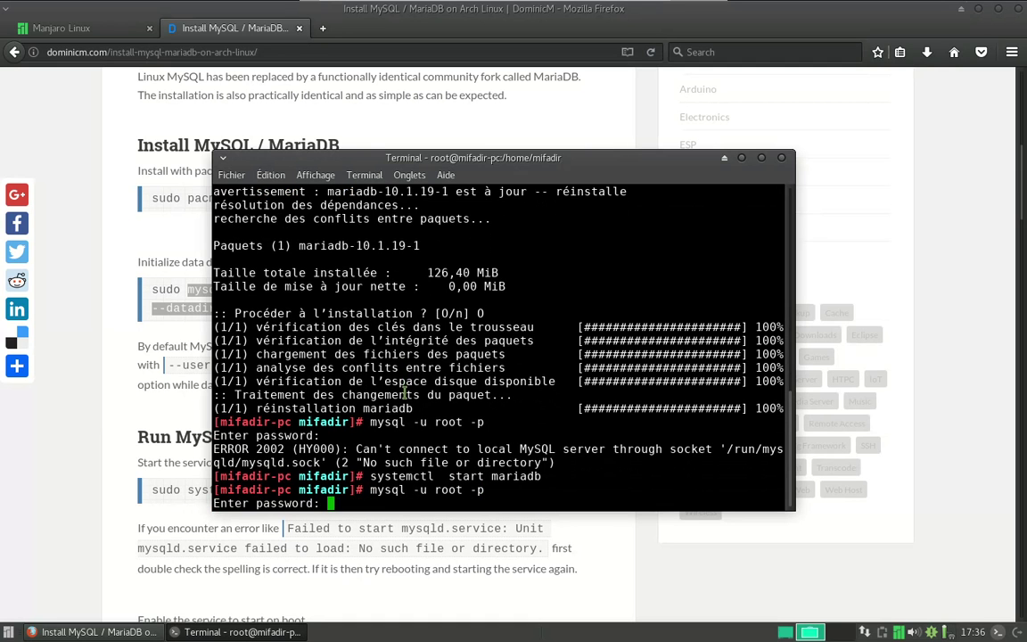
key(Return)
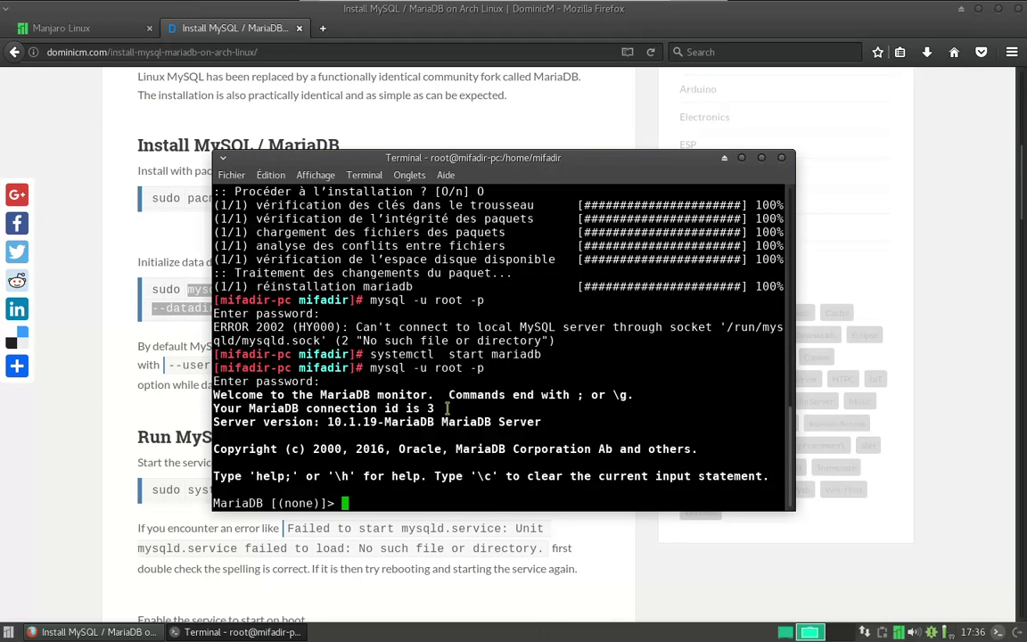
drag(449, 155, 436, 132)
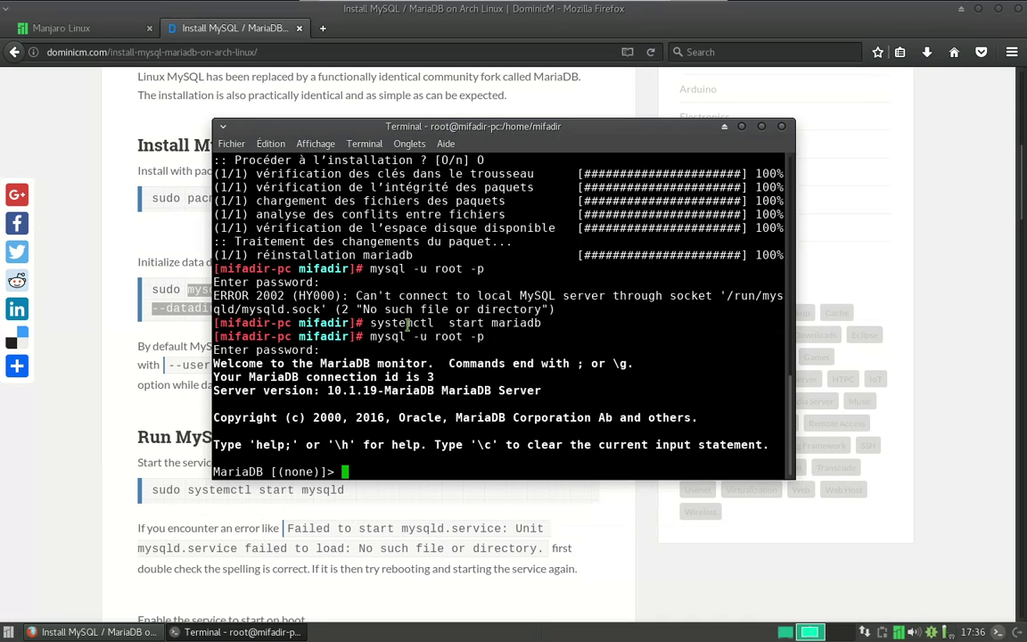
Run show engines; to list the 10 storage engines, then quit the monitor.
text(show engine)
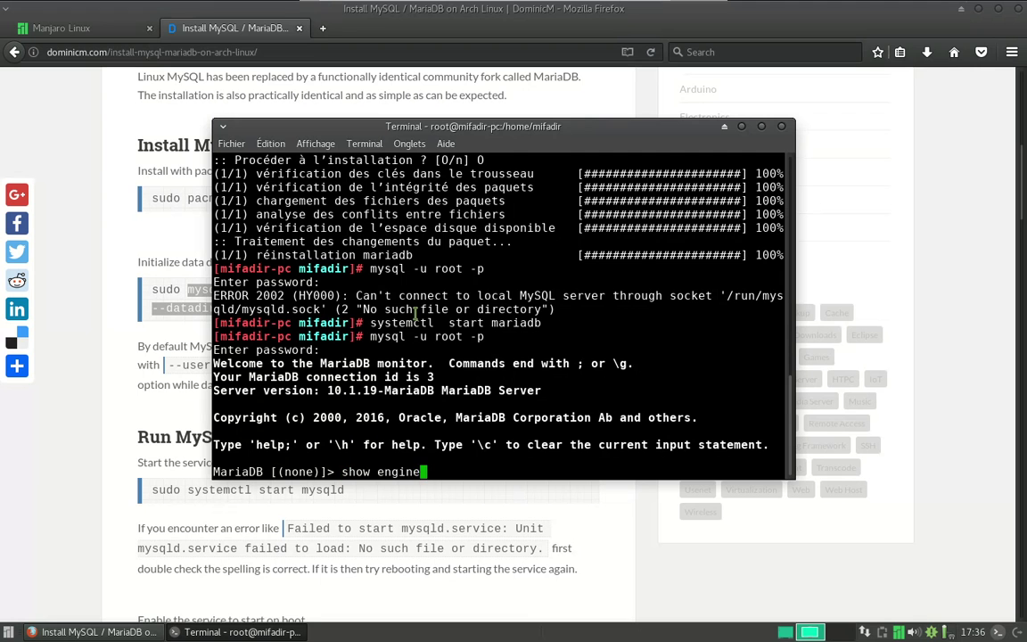
text(s;)
key(Return)
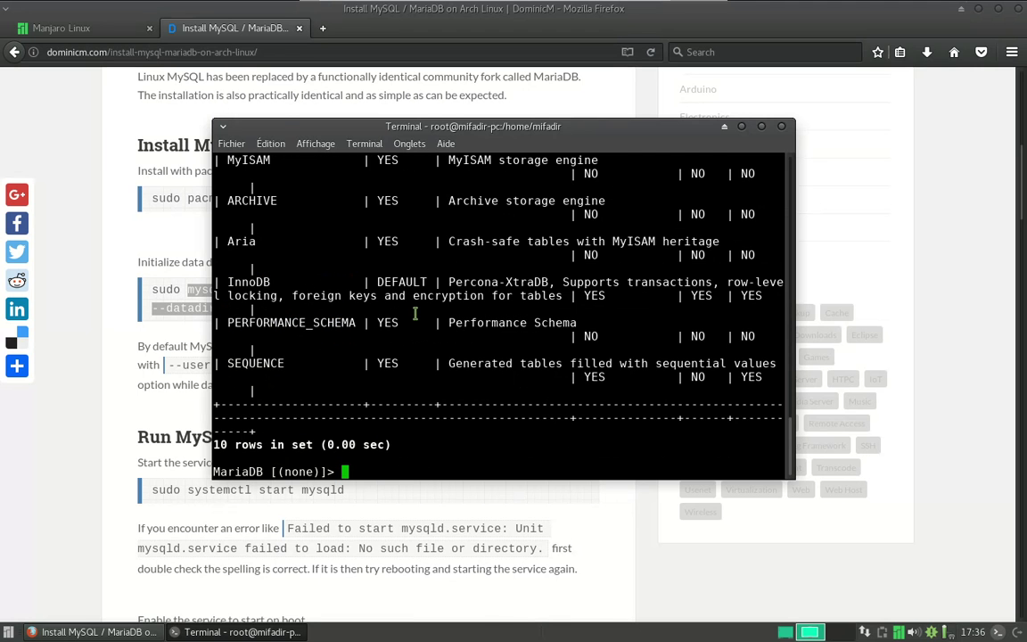
key(F11)
key(Return)
key(Up)
key(Return)
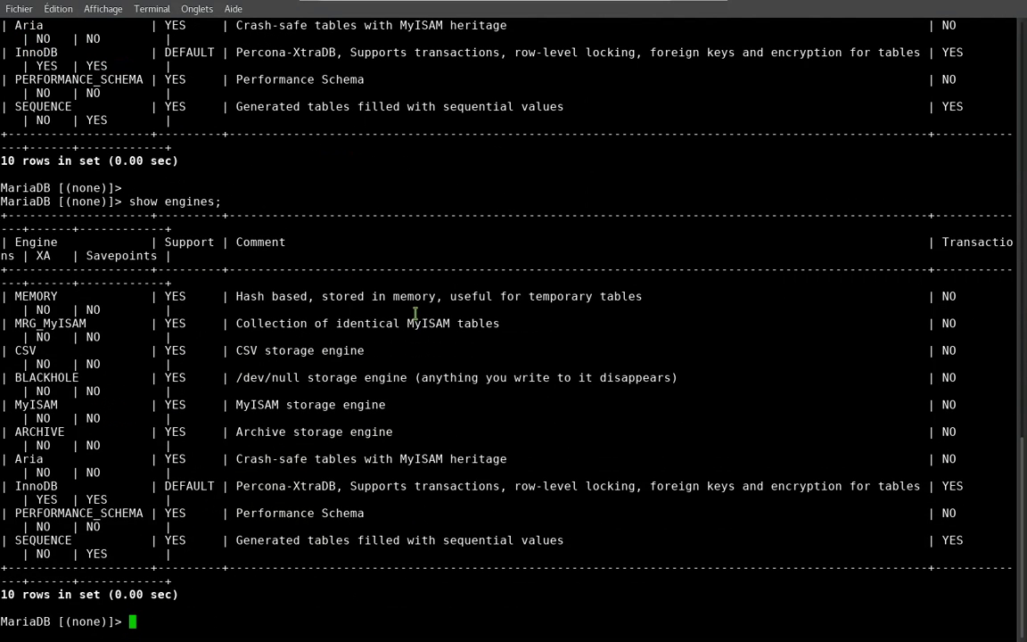
key(ctrl+c)
key(F11)
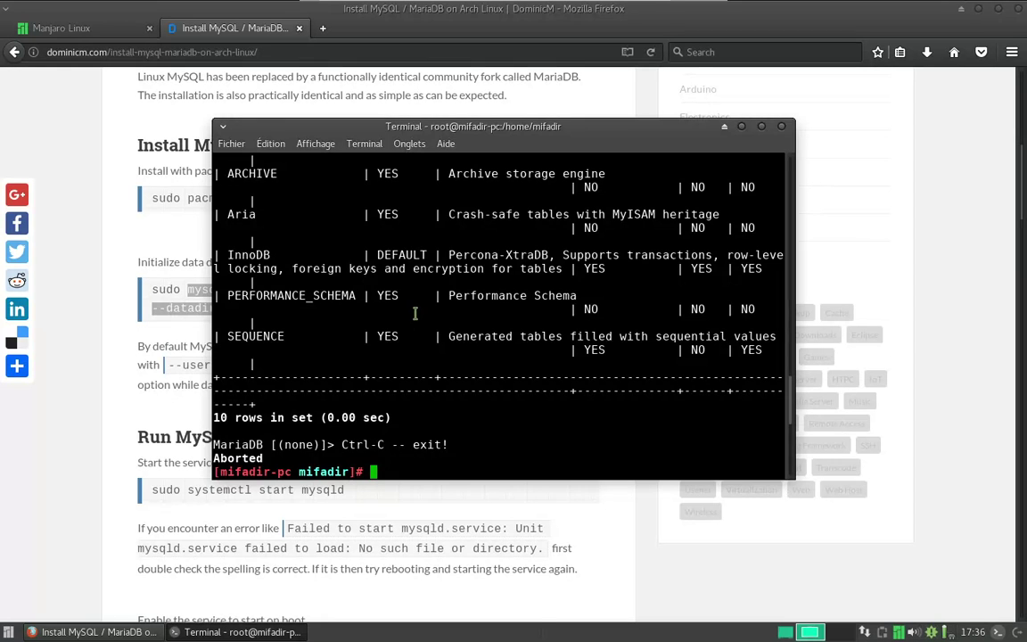
key(alt+Tab)
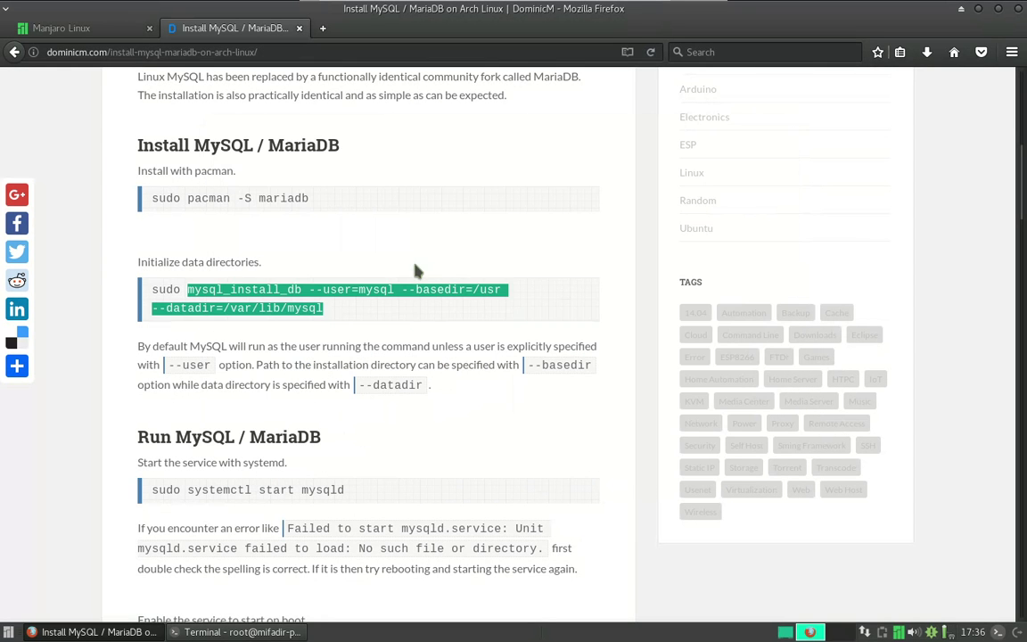
Reinstall nodejs-7.2.0-1 and npm-4.0.2-1 with pacman -S nodejs npm, confirming with O.
key(alt+Tab)
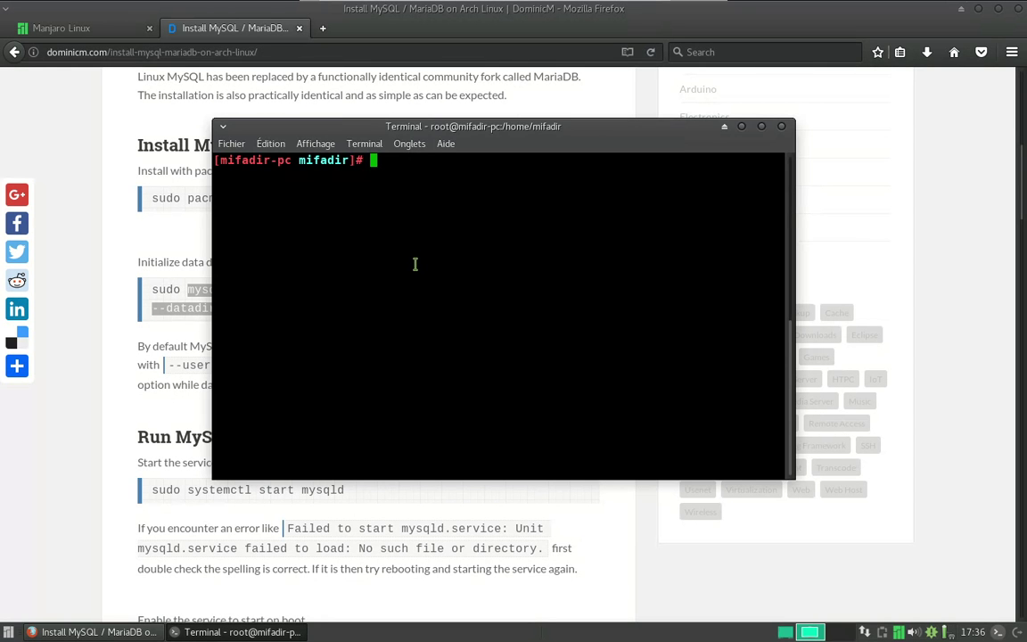
text(pacman -S nodejs )
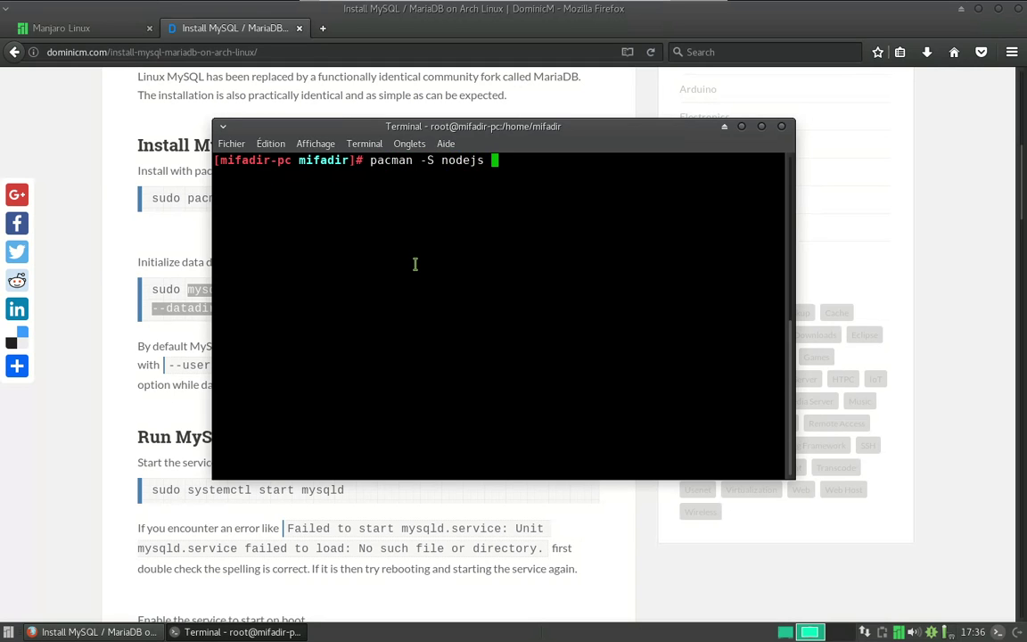
text(npm)
key(Return)
text(O)
key(Return)
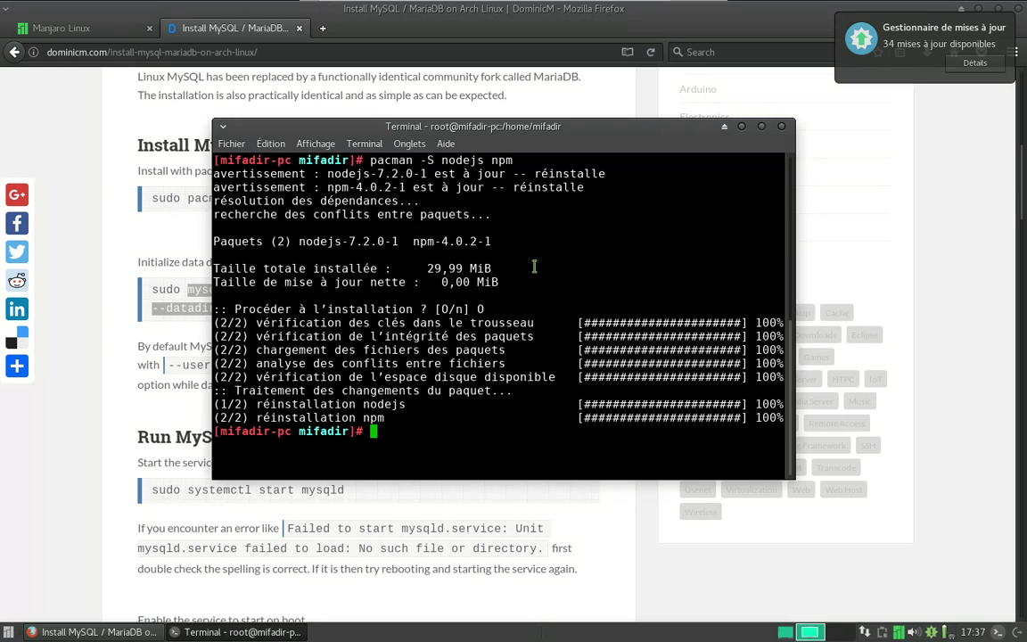
Exit the root shell back to the ordinary user prompt.
text(exit)
key(Return)
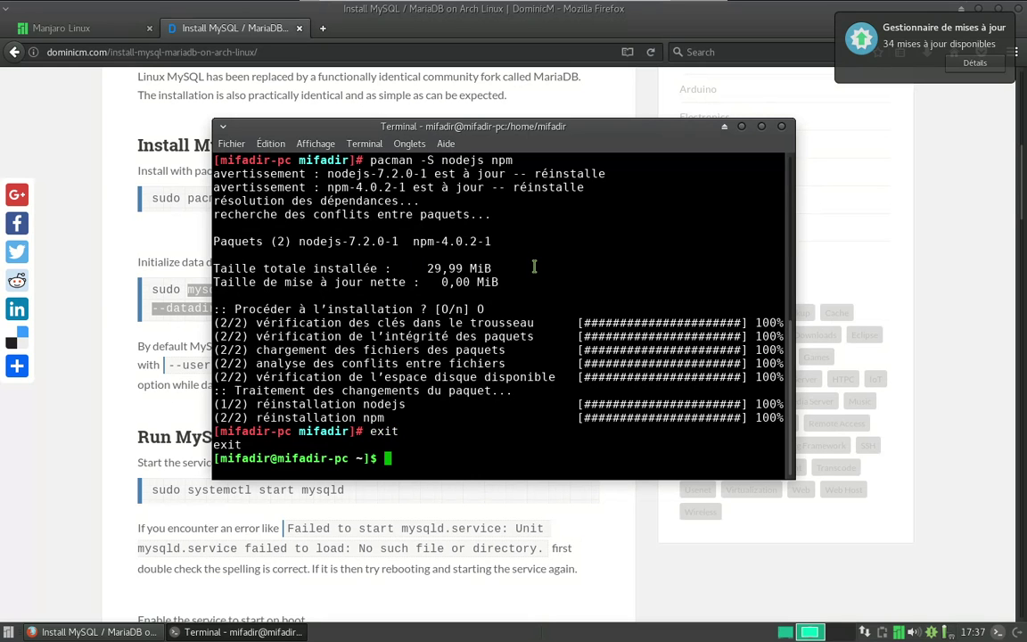
key(Return)
key(Return)
key(Return)
key(Return)
key(Return)
key(Return)
key(Return)
key(Return)
key(Return)
key(Return)
key(Return)
key(Return)
key(Return)
key(Return)
key(Return)
key(Return)
key(Return)
key(Return)
key(Return)
key(Return)
key(Return)
key(Return)
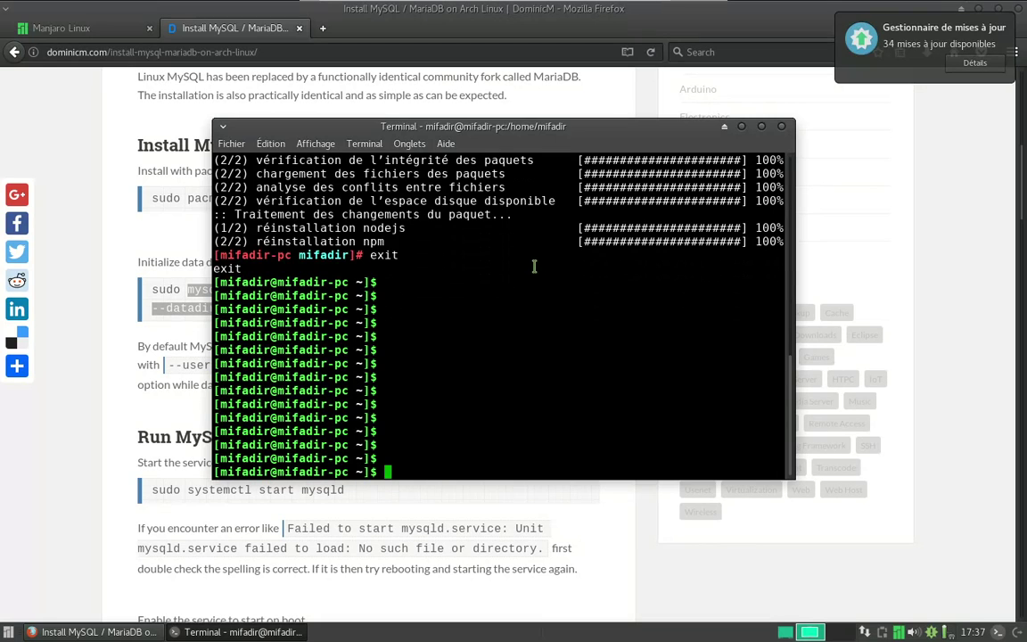
text(nodej)
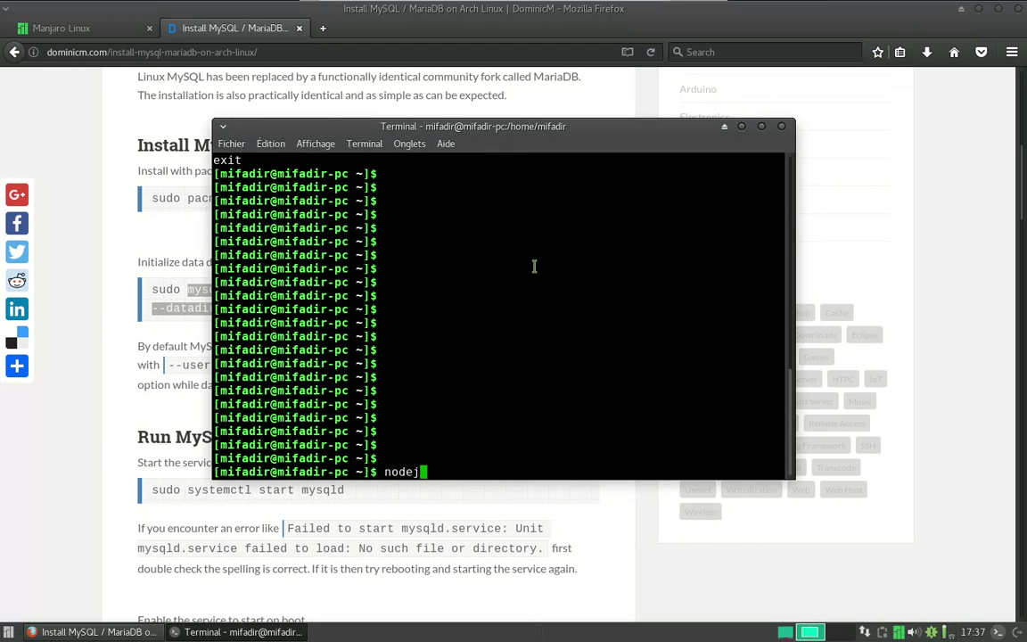
Start the node interactive shell briefly and quit it with Ctrl+C.
key(BackSpace)
key(Return)
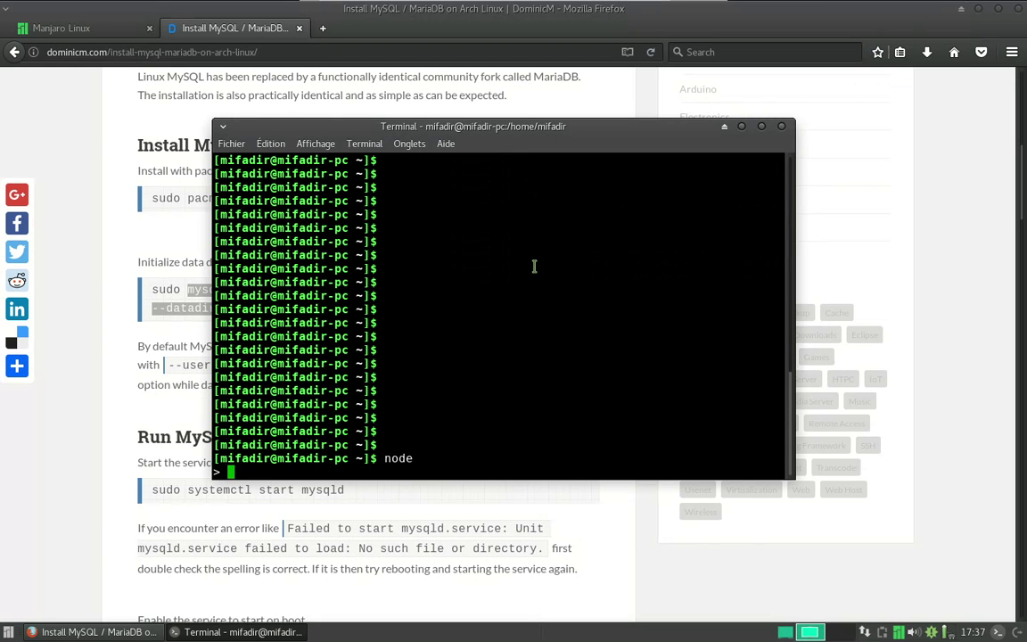
key(Tab)
key(Tab)
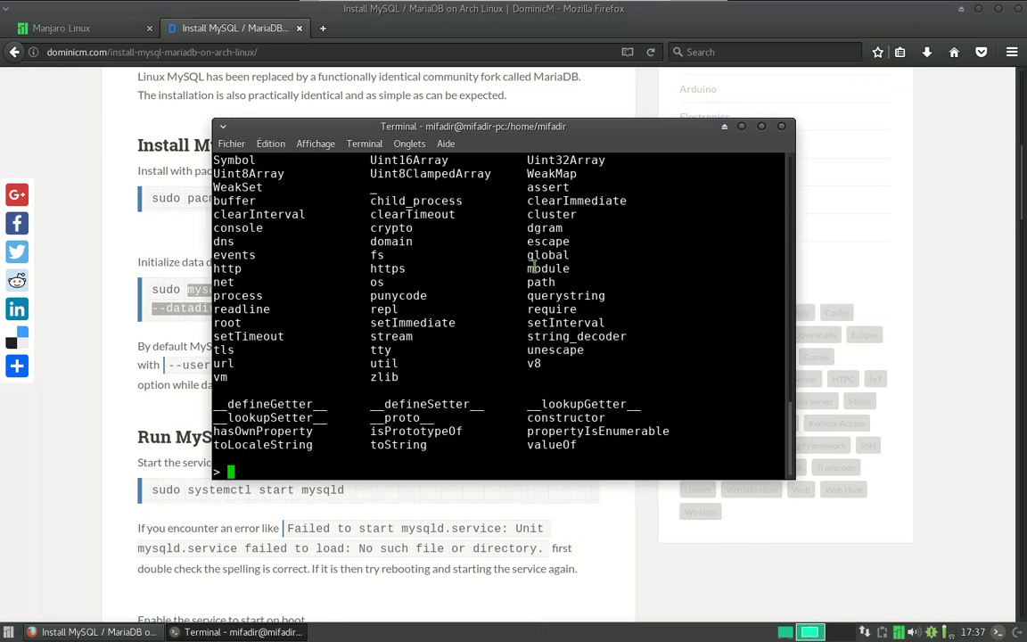
key(ctrl+c)
key(ctrl+c)
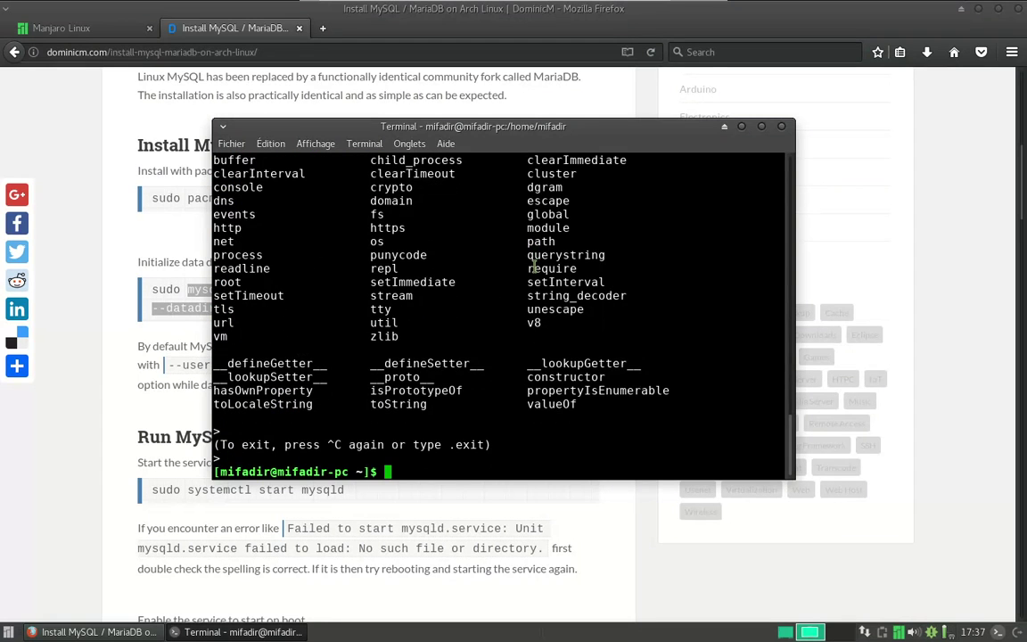
text(npm install mysql)
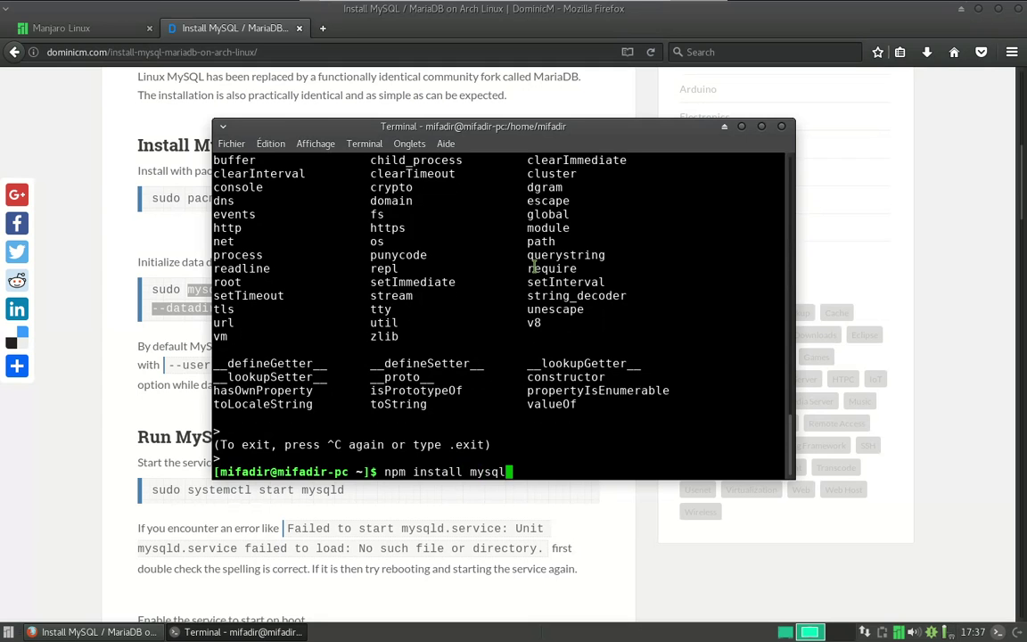
key(Return)
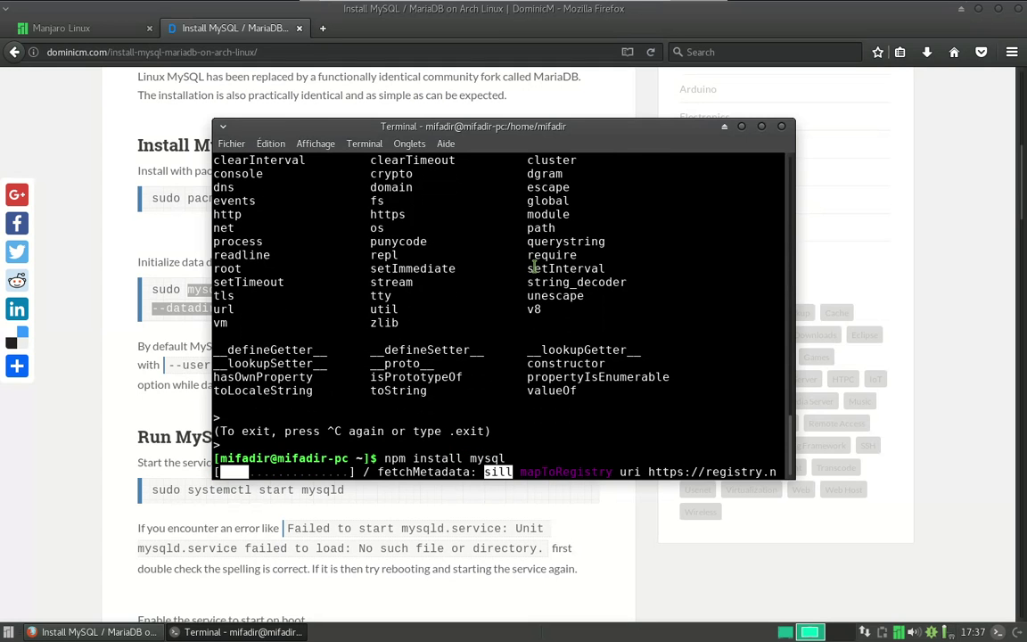
text(ls)
key(Return)
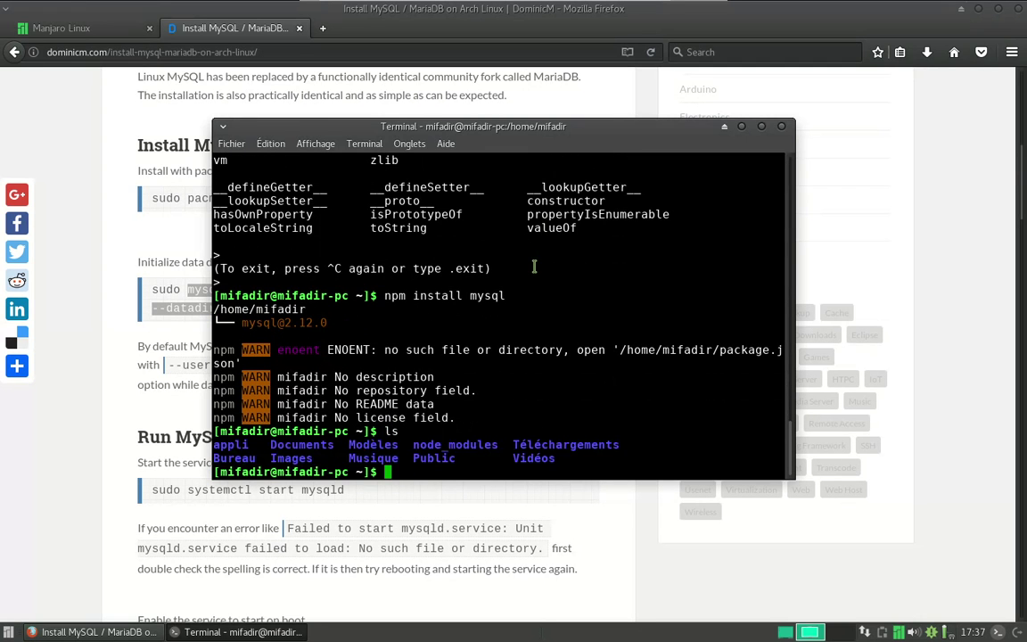
Enter the appli folder, list its files, and print main.js with cat.
text(cd ap)
key(Tab)
key(Return)
text(ls)
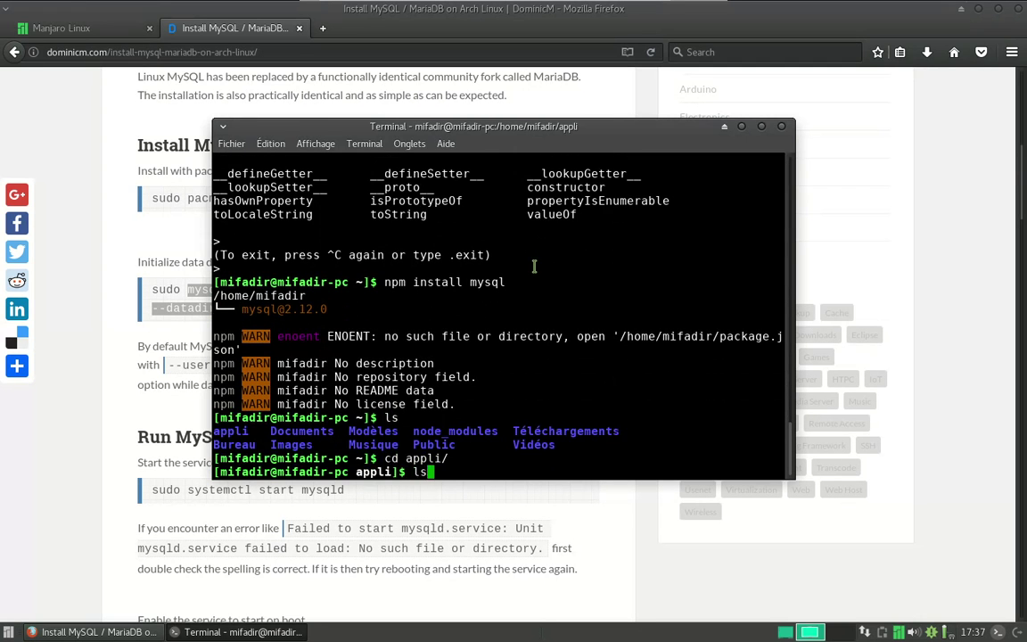
key(Return)
text(cat main.js)
key(Return)
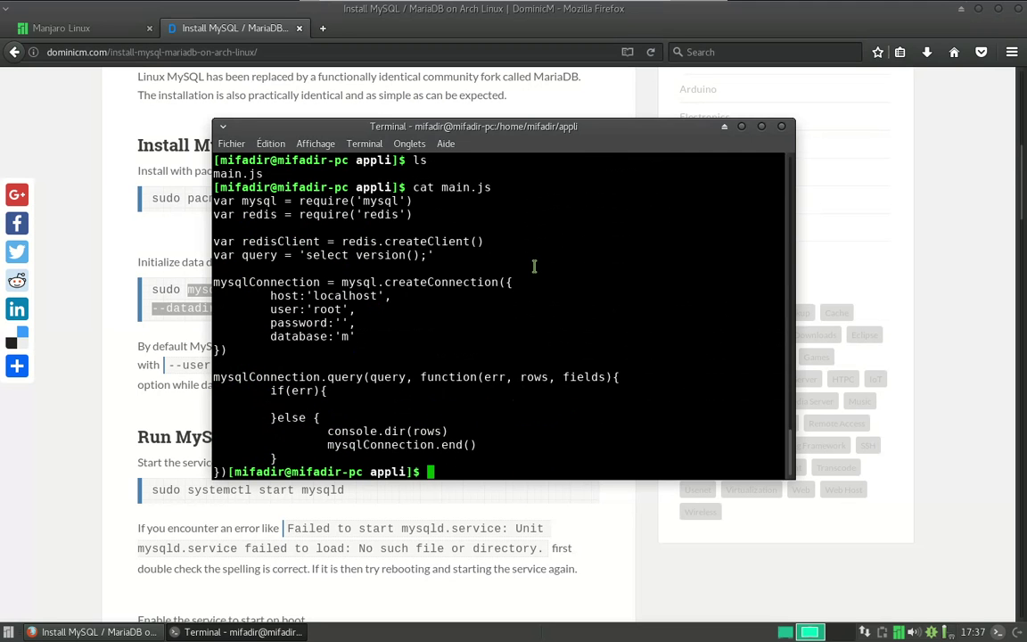
Highlight the select version() query in main.js and run node main.js.
right_click(534, 266)
click(239, 462)
drag(238, 462, 196, 202)
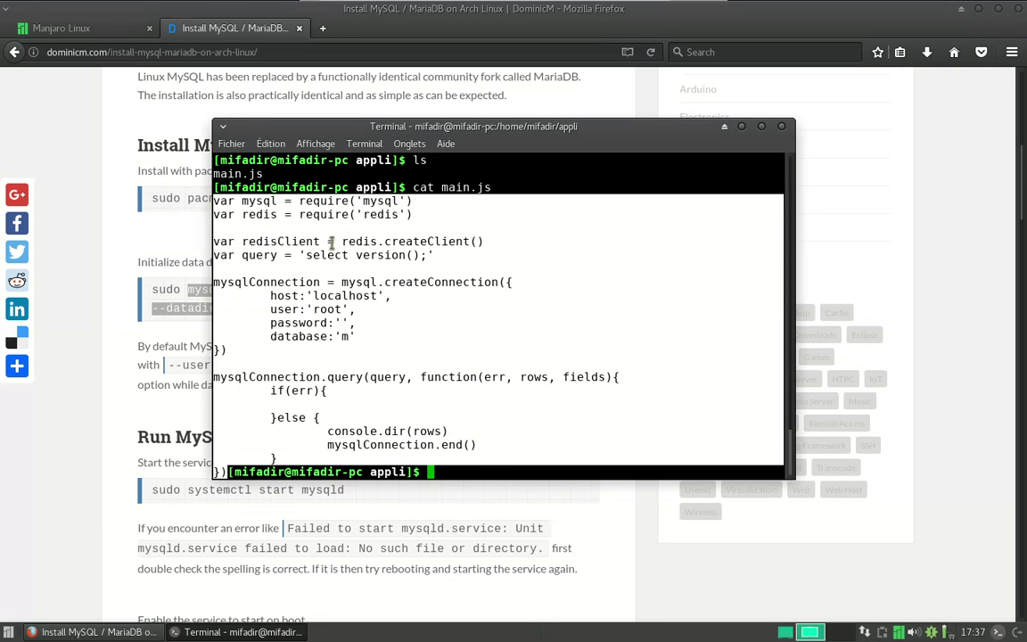
click(342, 244)
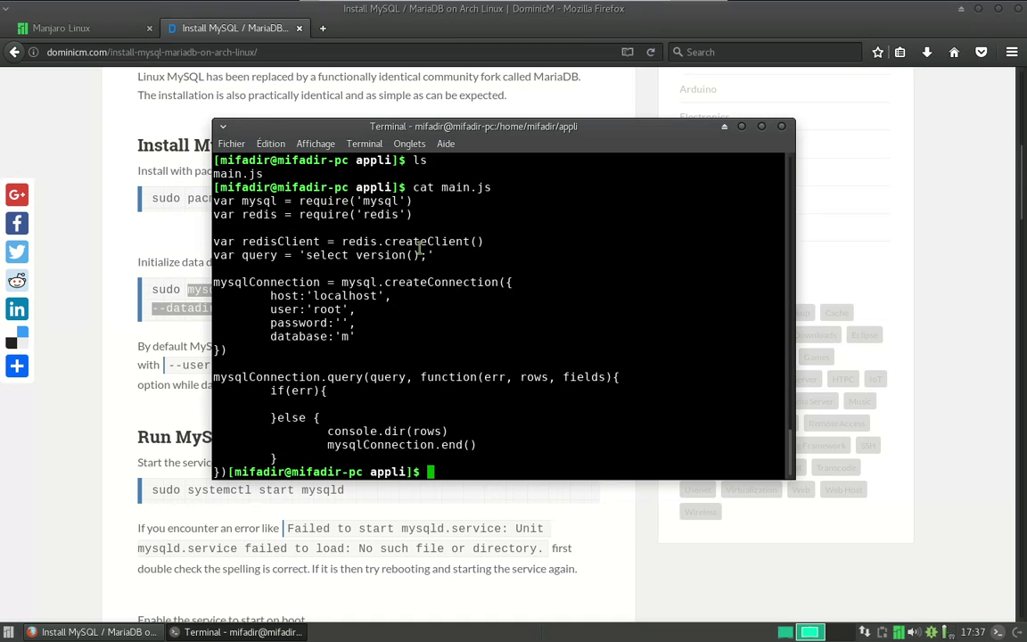
drag(421, 254, 313, 255)
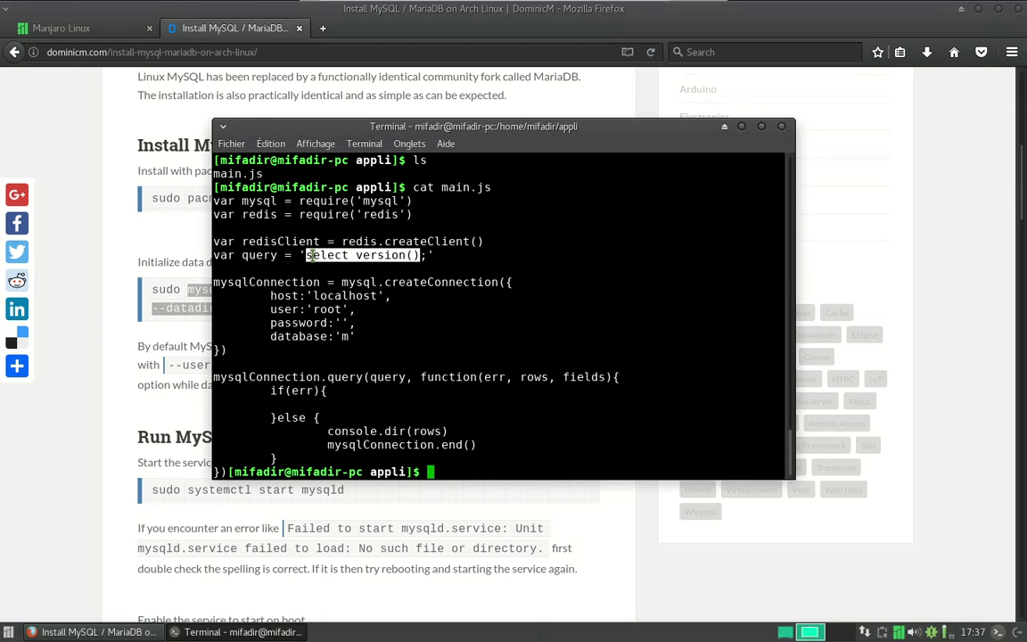
text(node main.js)
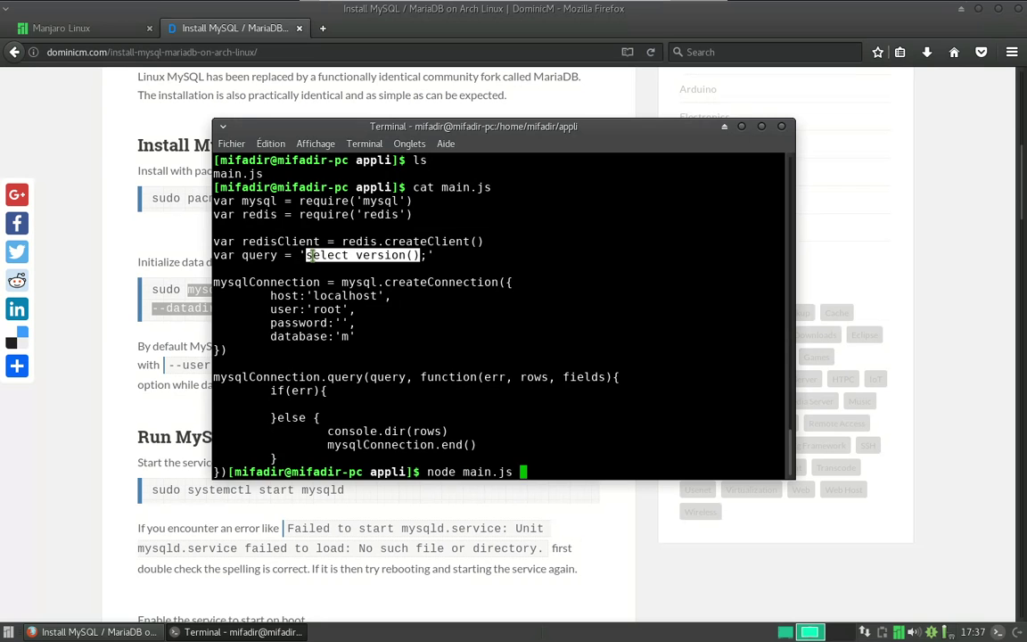
key(Return)
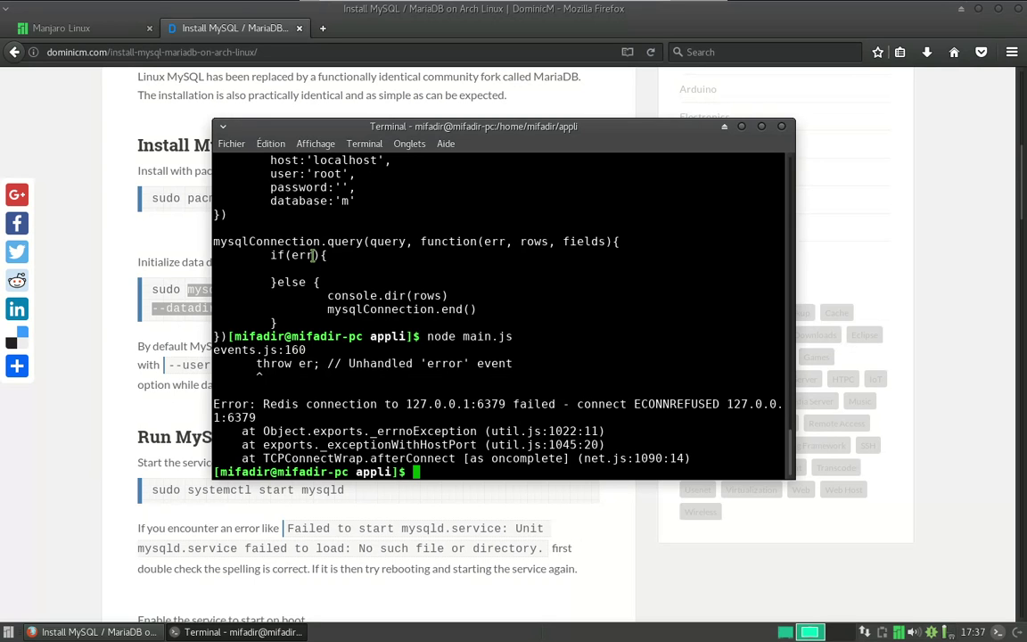
Start the redis service from a root shell with 'systemctl start redis', then exit root.
scroll(424, 286, up, 2)
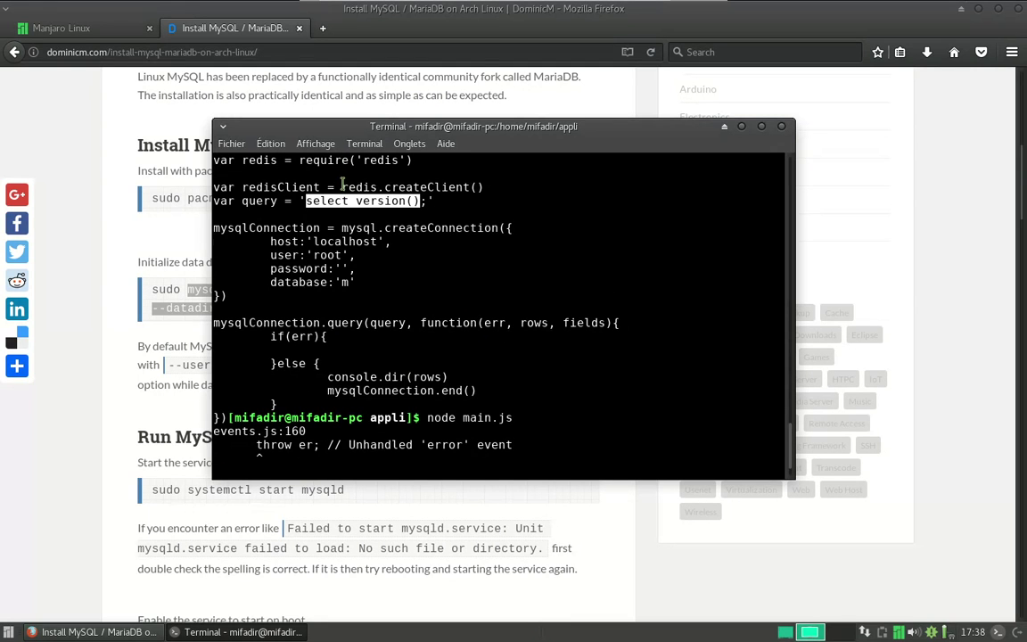
scroll(371, 234, down, 2)
text(sudo -s)
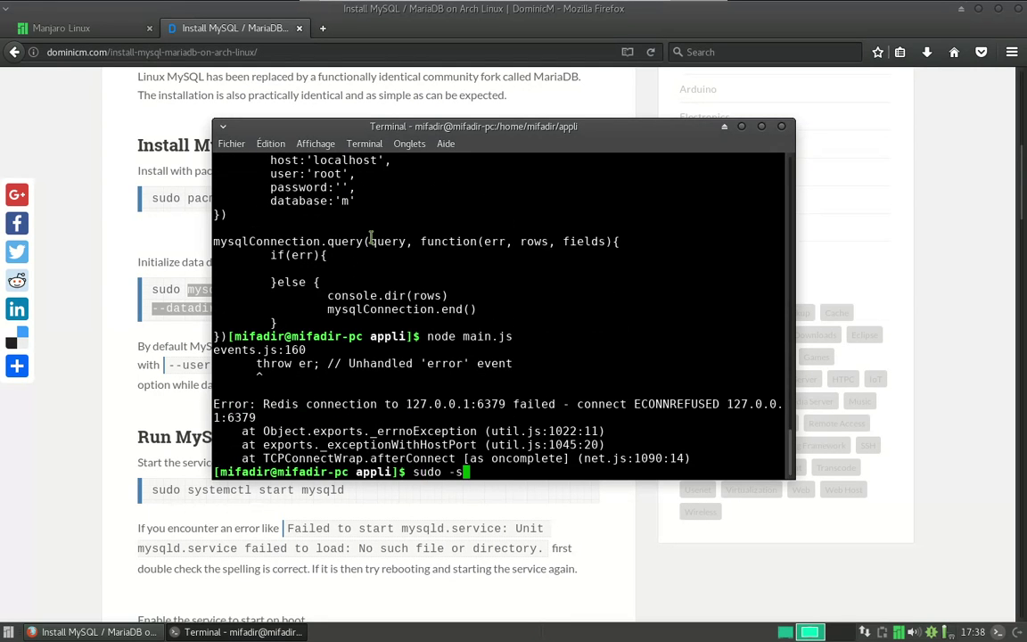
key(Return)
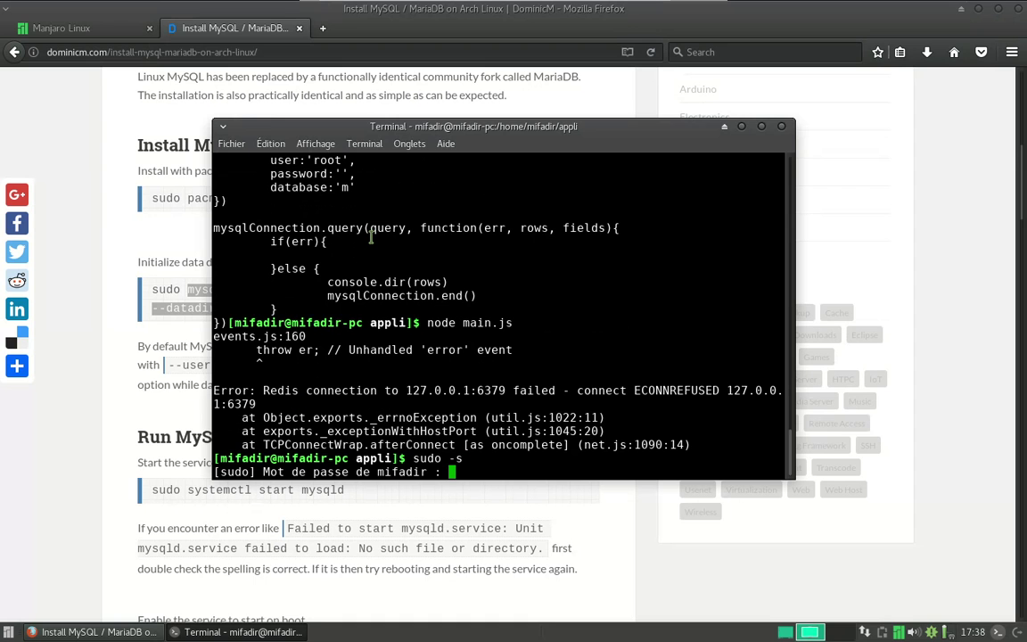
key(Return)
key(Up)
key(Up)
key(Up)
key(Up)
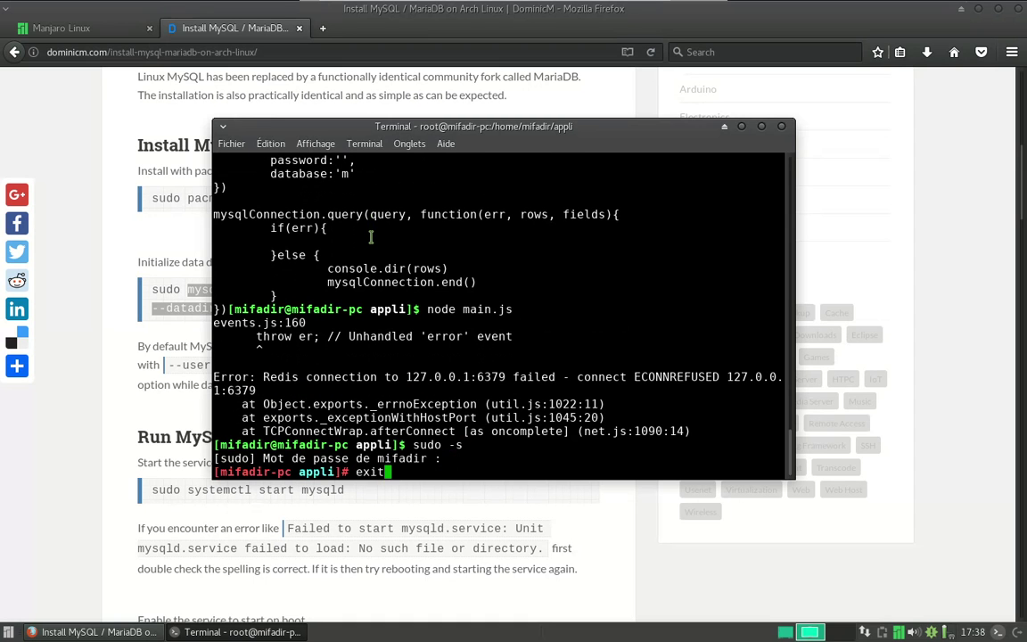
key(Up)
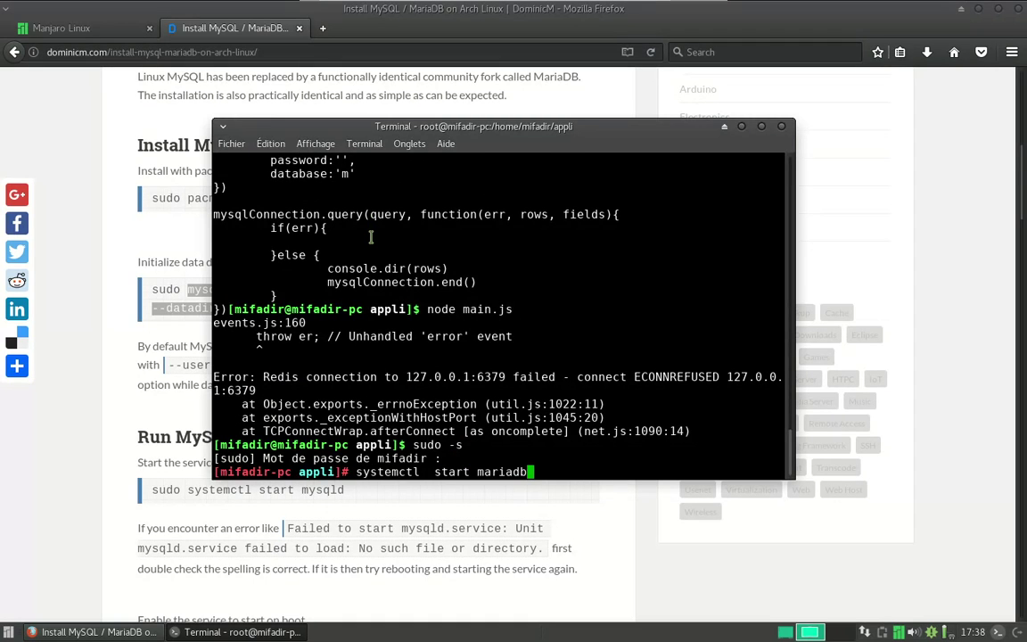
key(BackSpace)
key(BackSpace)
key(BackSpace)
key(BackSpace)
key(BackSpace)
key(BackSpace)
key(BackSpace)
text(redis)
key(Return)
text(exit)
key(Return)
Rerun node main.js, highlight the printed version 10.1.19-MariaDB, and open main.js in Sublime Text.
key(Up)
key(Up)
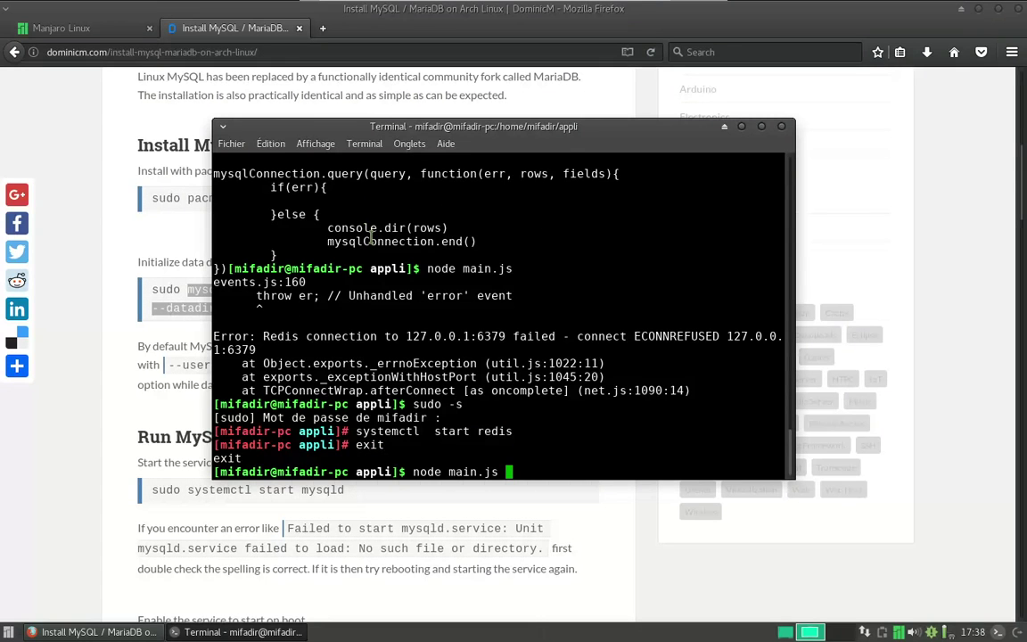
key(Return)
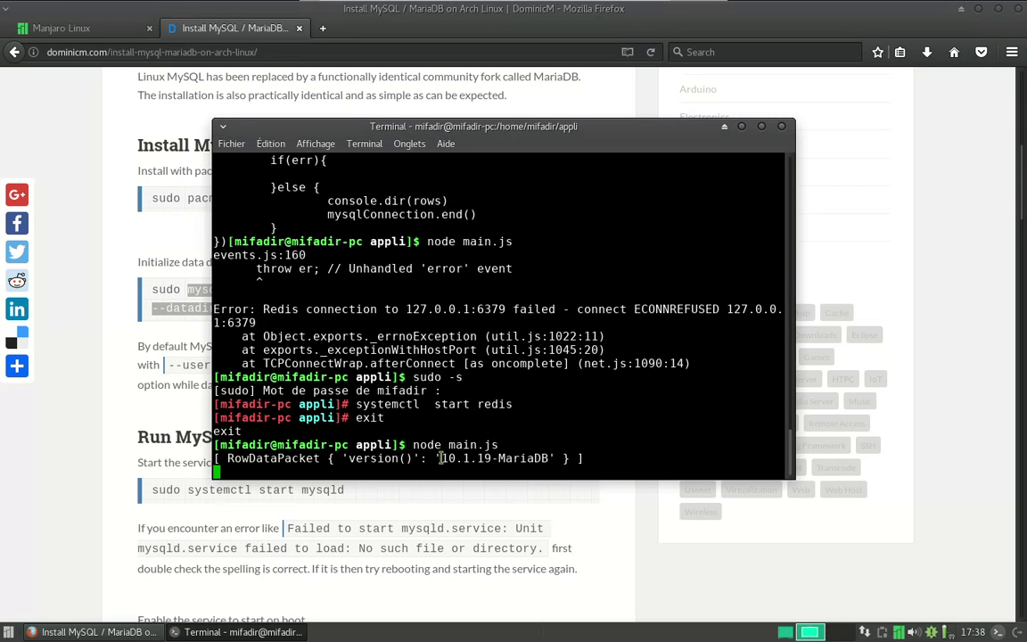
mouse_move(439, 458)
mouse_down()
mouse_move(552, 459)
mouse_move(443, 457)
mouse_up()
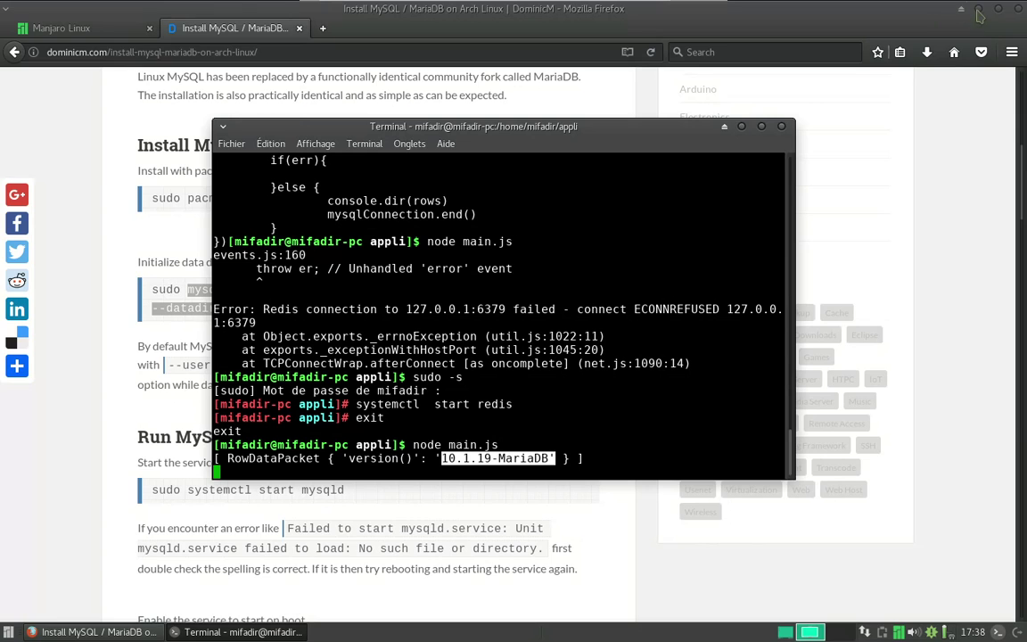
double_click(869, 11)
double_click(38, 191)
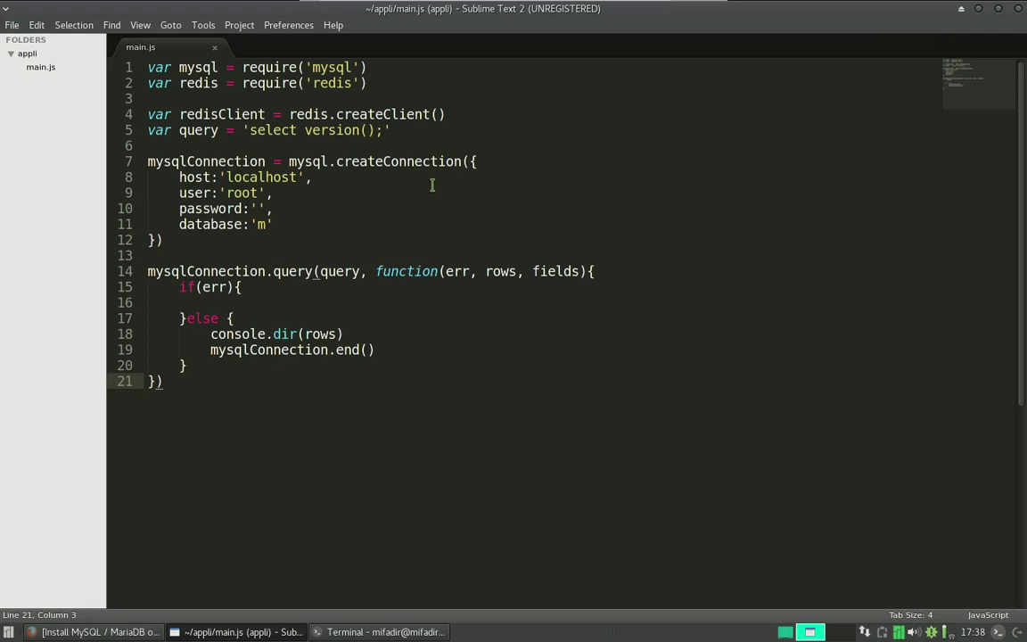
Scroll through the 21-line main.js in Sublime Text, then minimize the editor.
scroll(323, 130, down, 6)
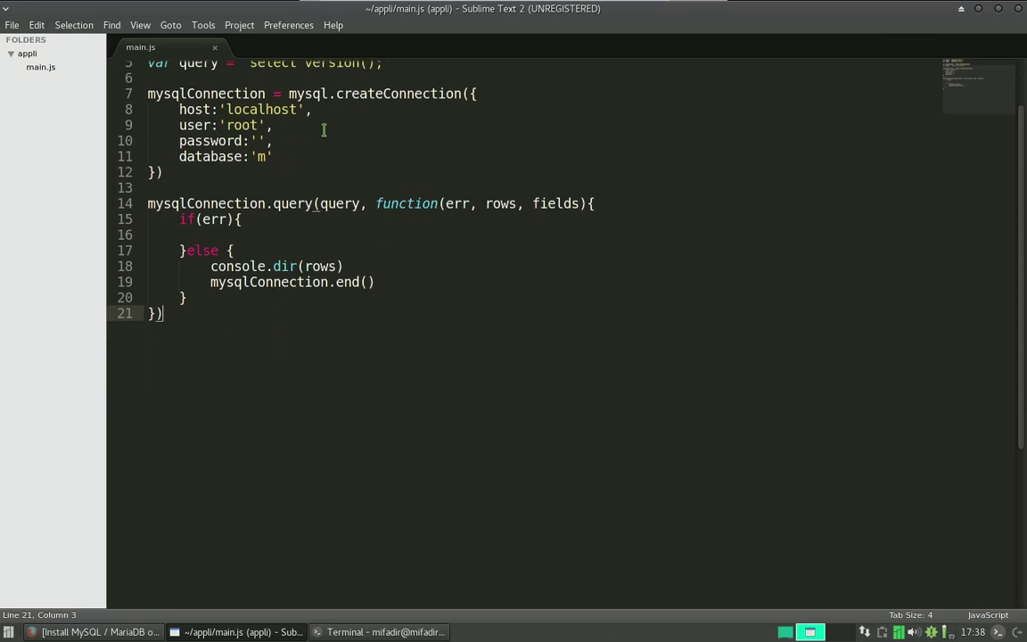
scroll(323, 130, up, 6)
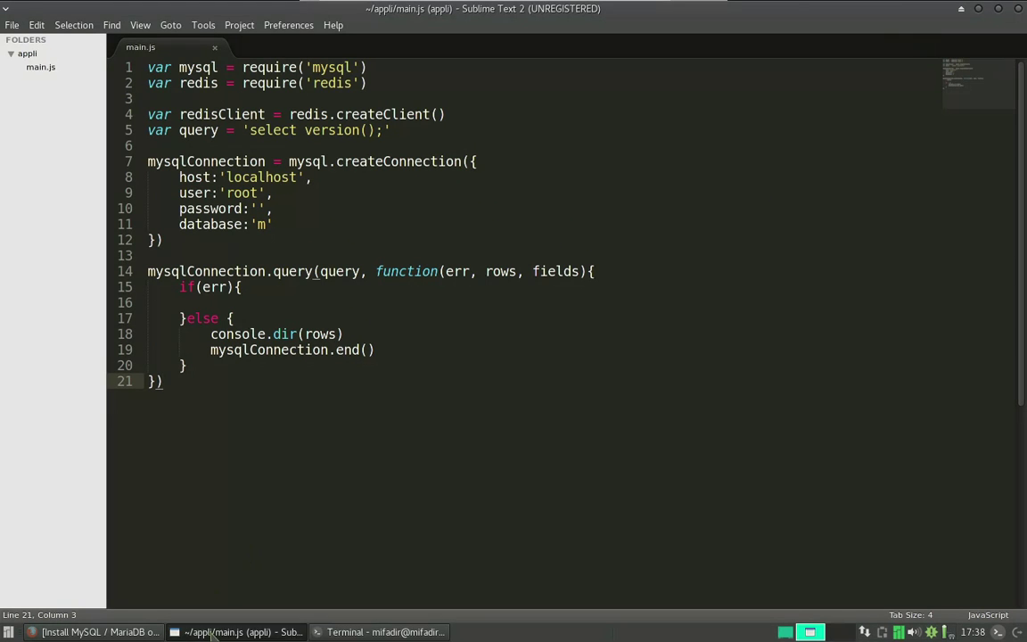
click(212, 631)
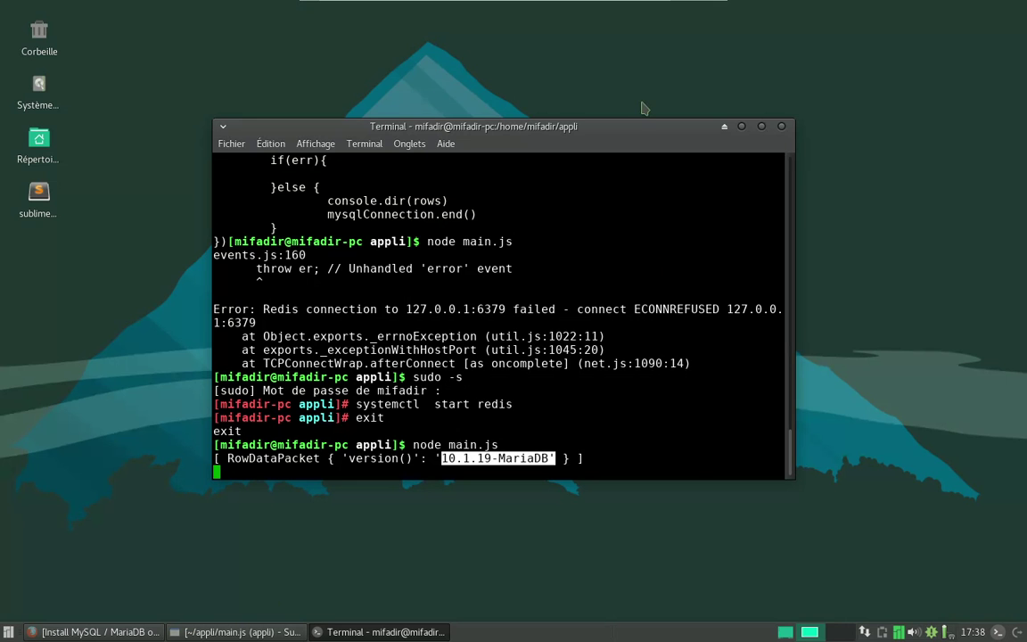
Stop the running node script and minimize the terminal.
drag(667, 132, 662, 100)
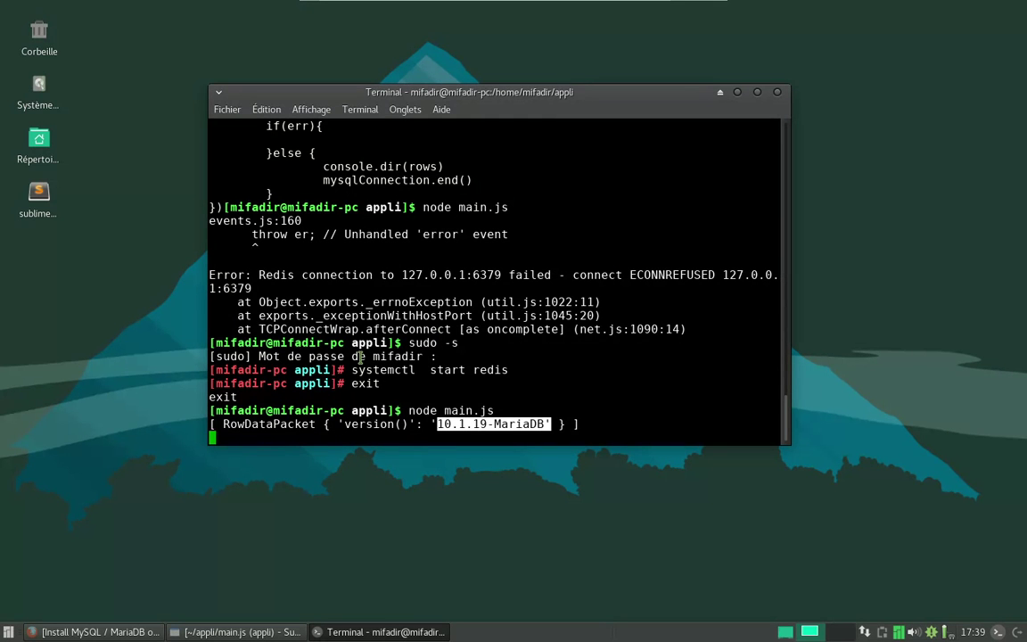
key(ctrl+c)
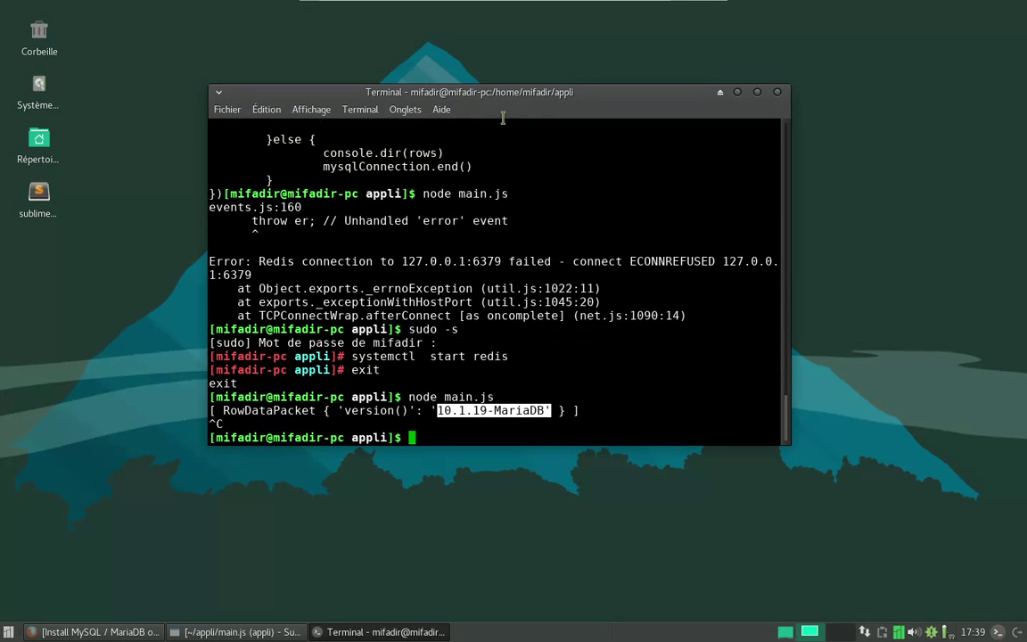
click(737, 91)
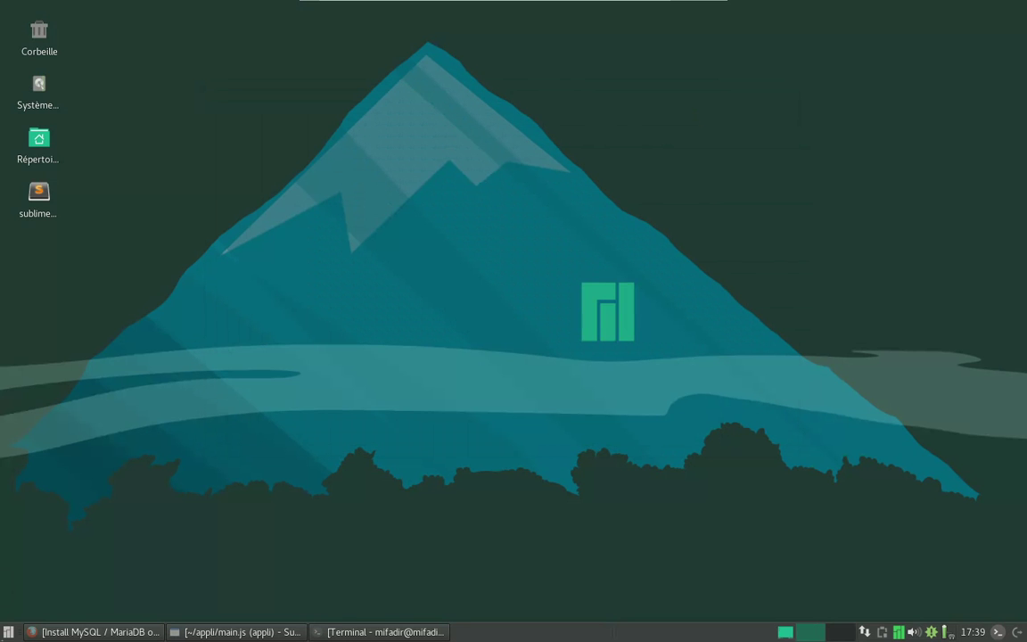
Launch HexChat from the Internet category of the Whisker menu.
click(7, 631)
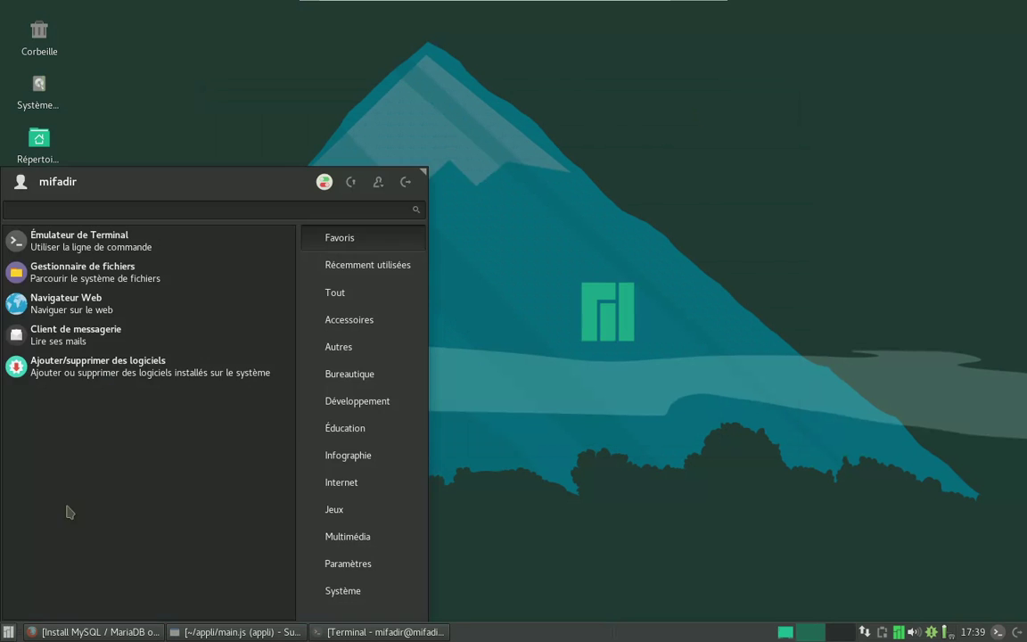
click(339, 405)
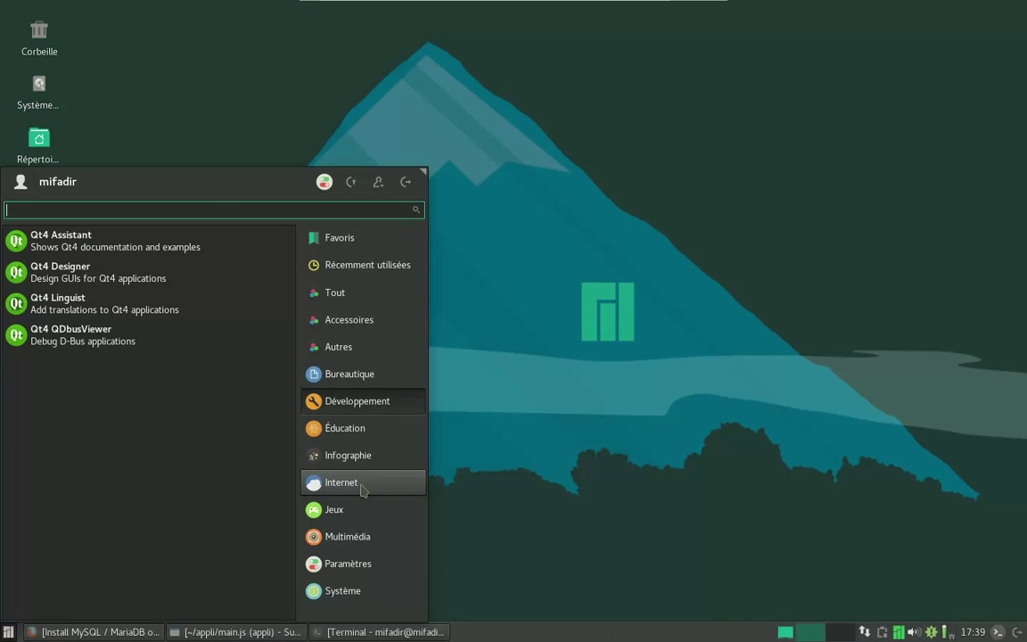
click(361, 486)
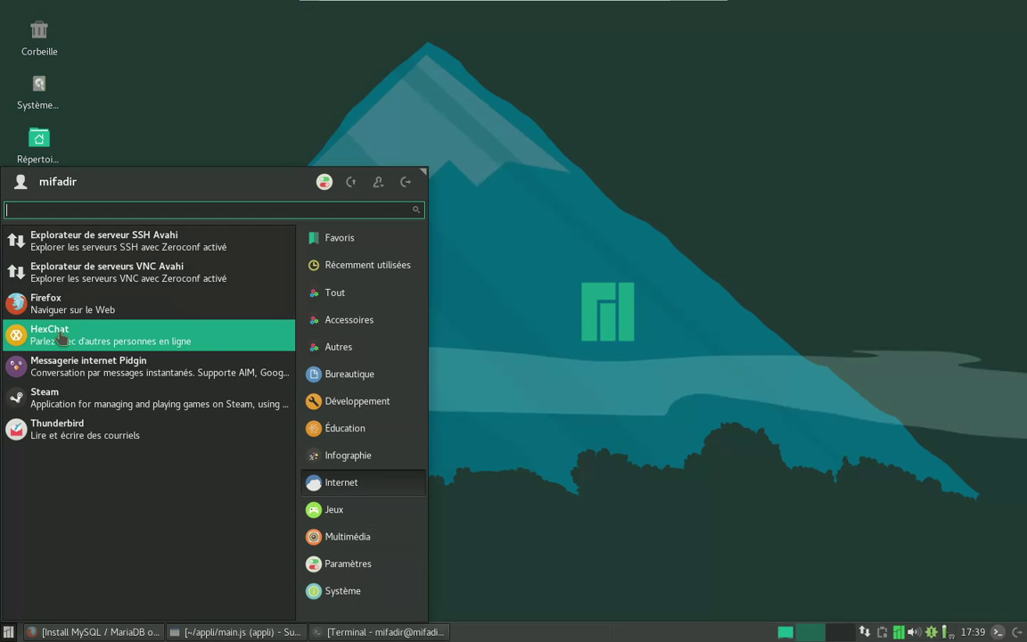
click(60, 334)
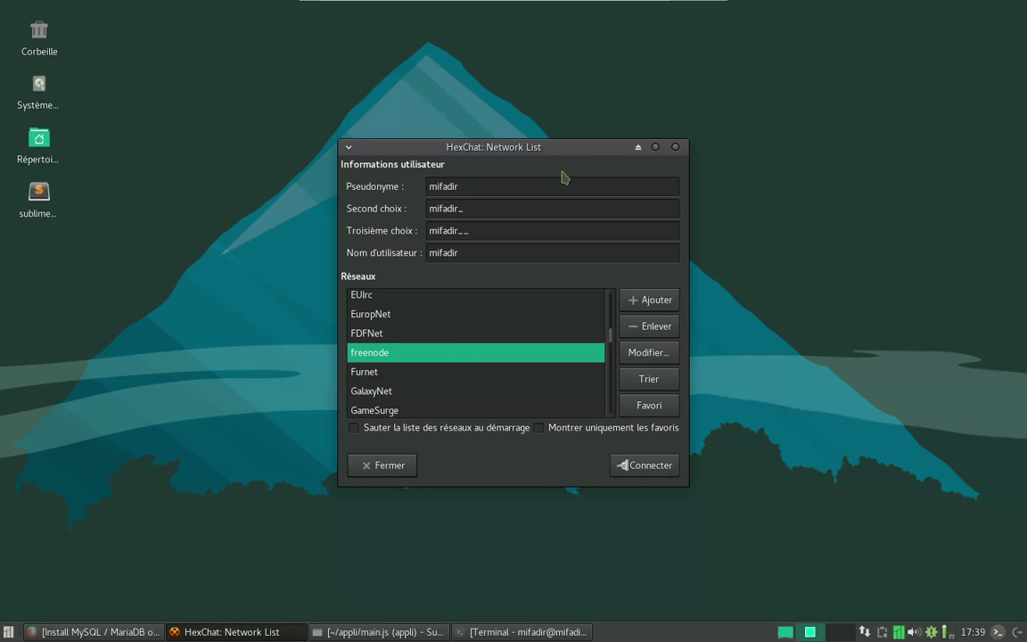
Connect to freenode in a maximized HexChat and join the #node channel.
click(646, 466)
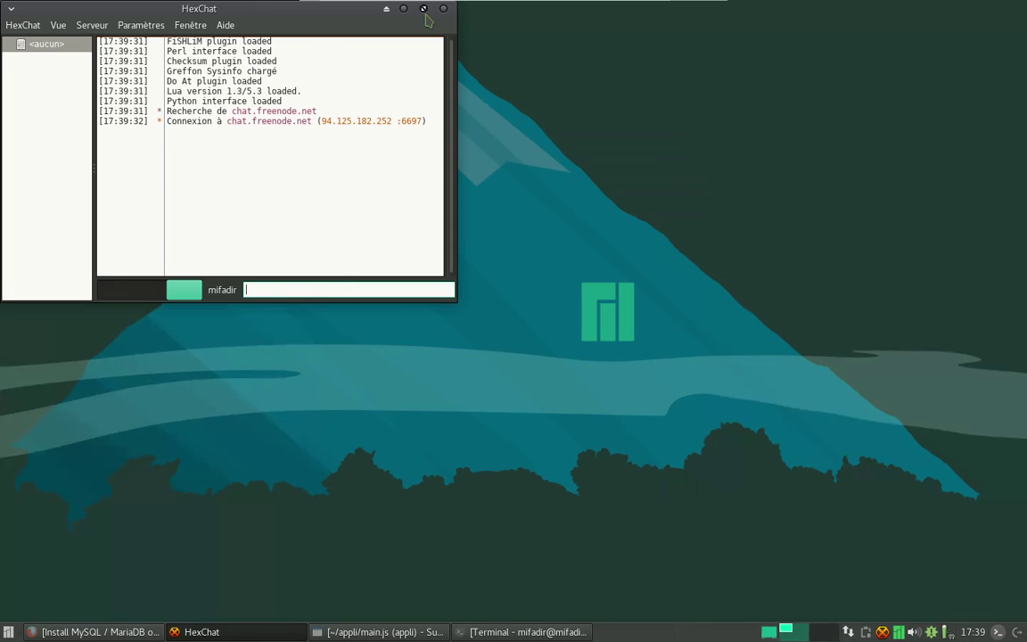
click(423, 8)
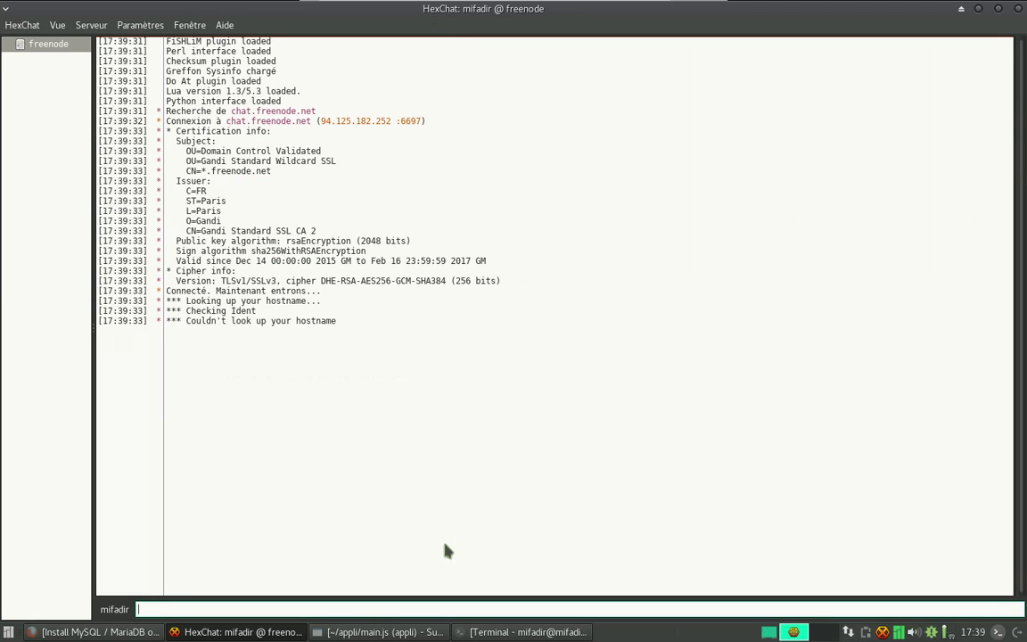
text(/join #node)
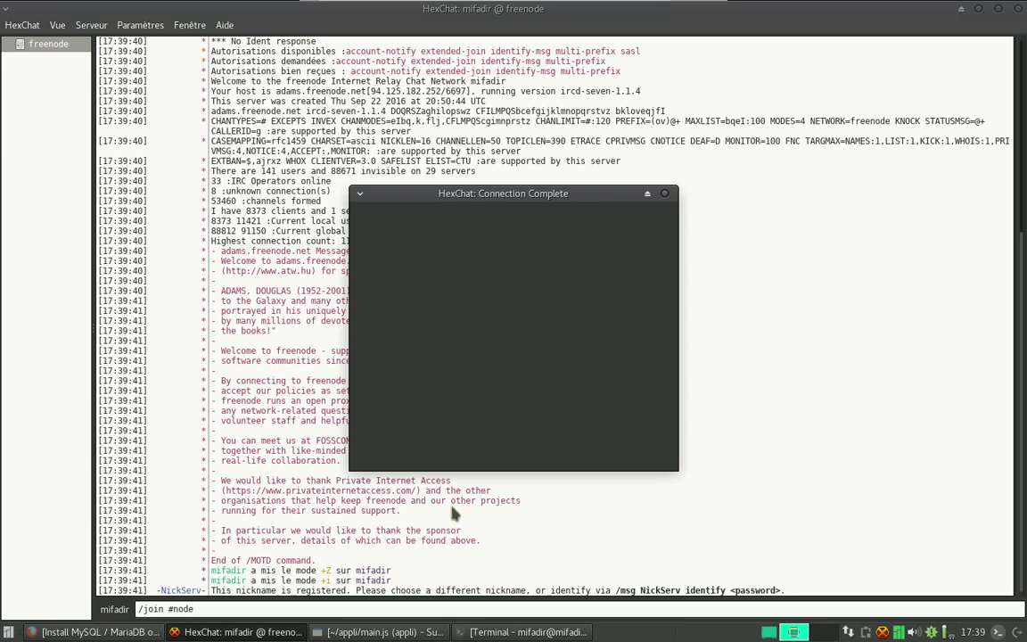
key(Return)
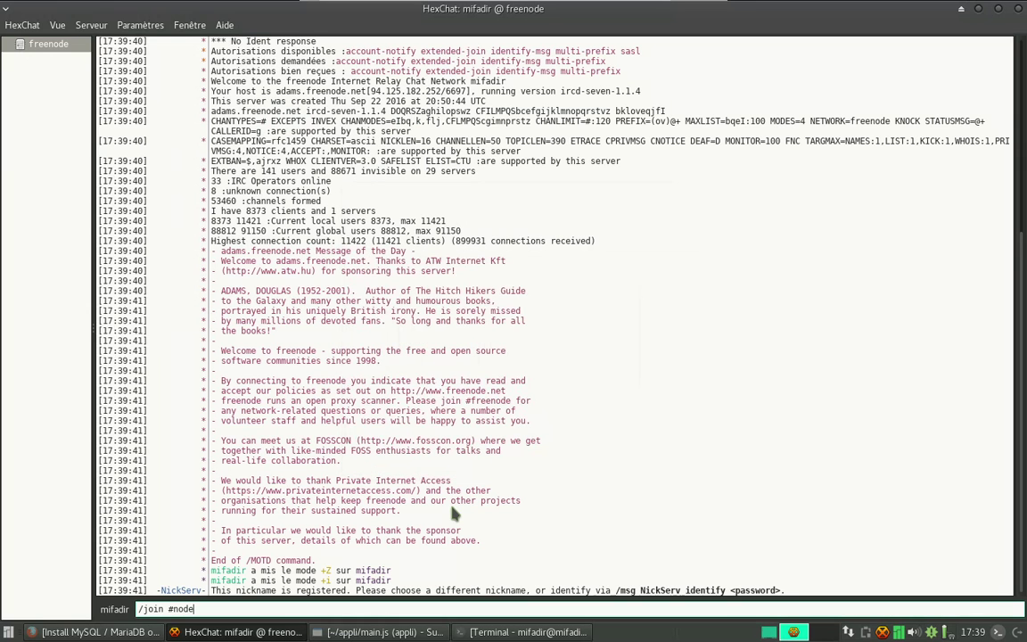
key(Return)
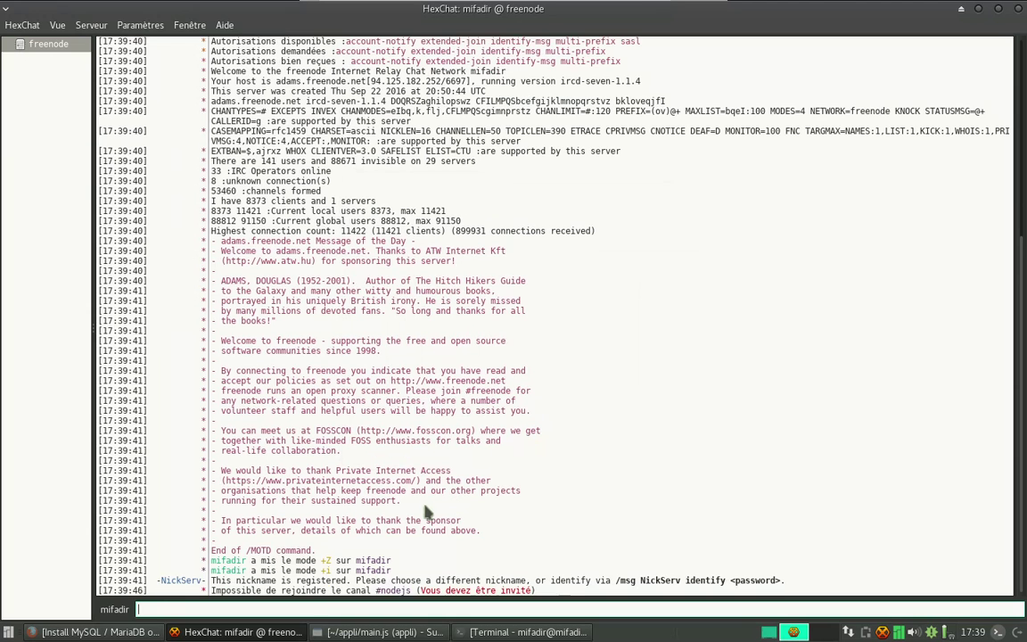
Join #python, widen the user list, and hide HexChat to the system tray.
key(Up)
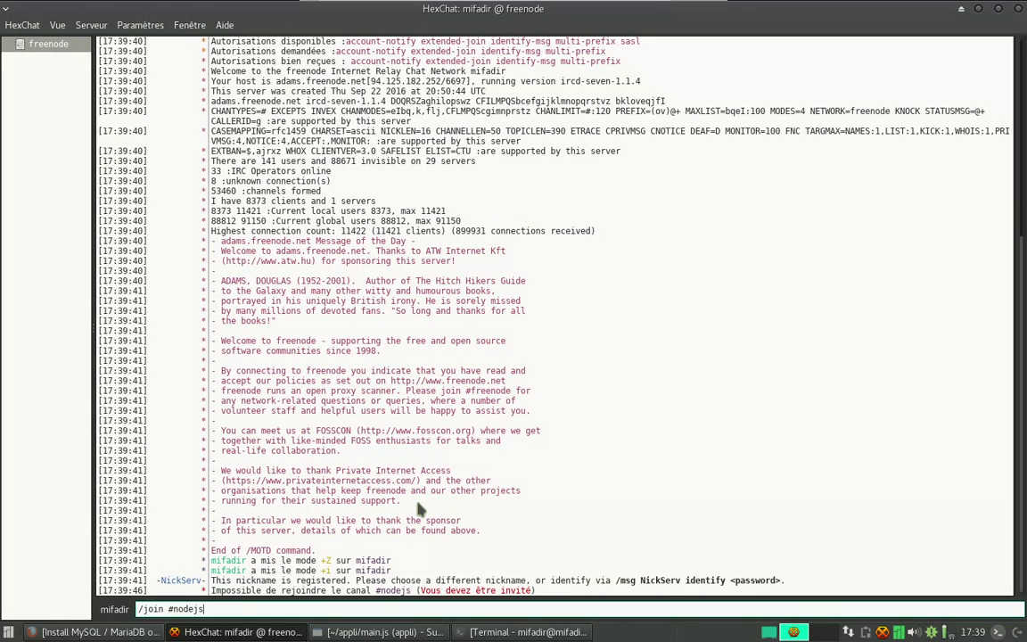
key(BackSpace)
key(BackSpace)
key(BackSpace)
key(BackSpace)
key(BackSpace)
key(BackSpace)
text(python)
key(Return)
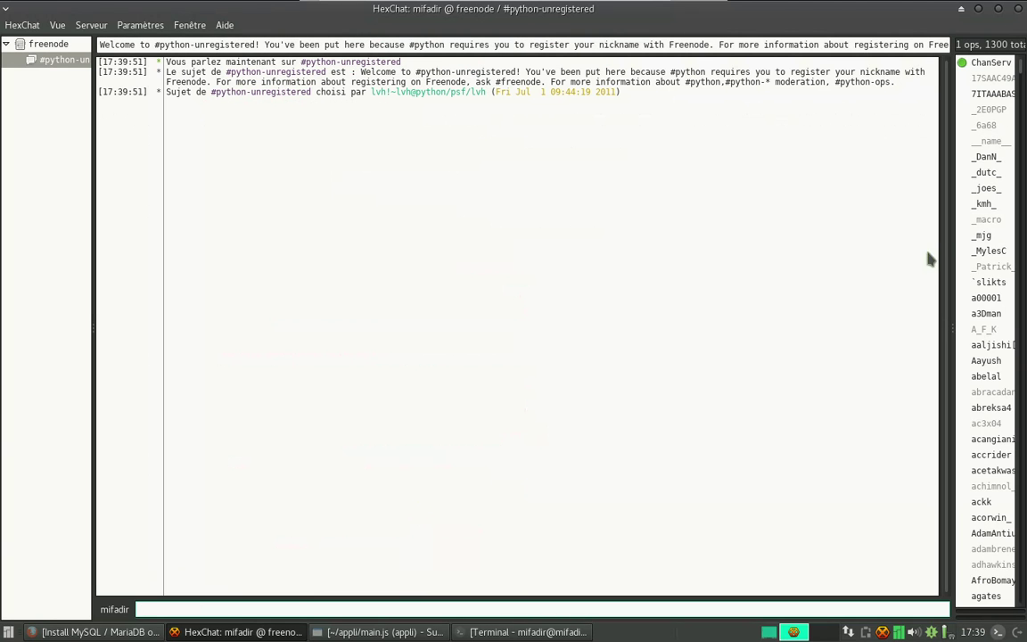
drag(952, 232, 900, 230)
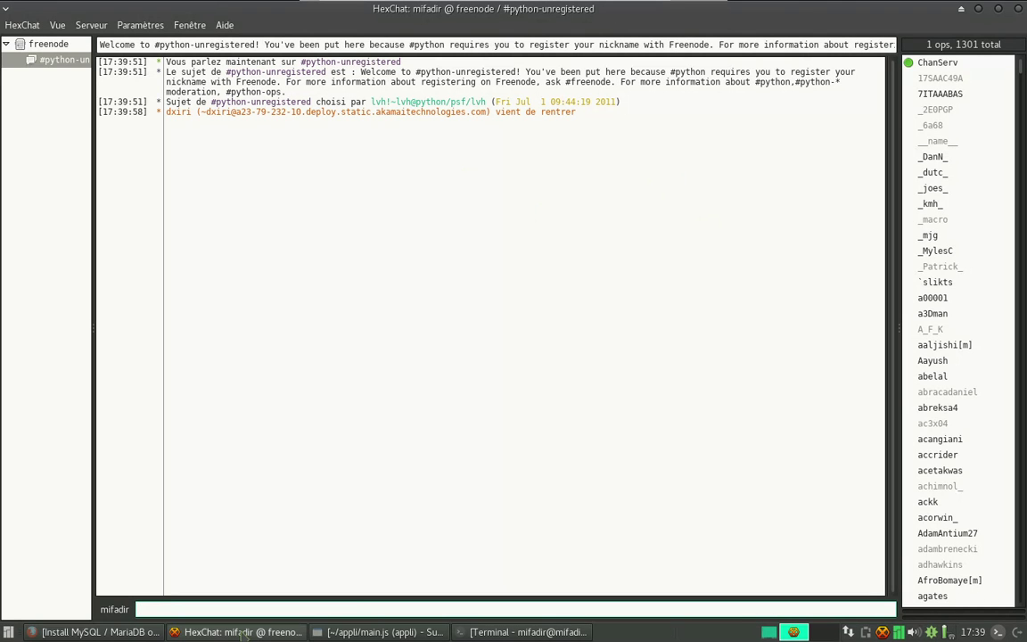
click(896, 631)
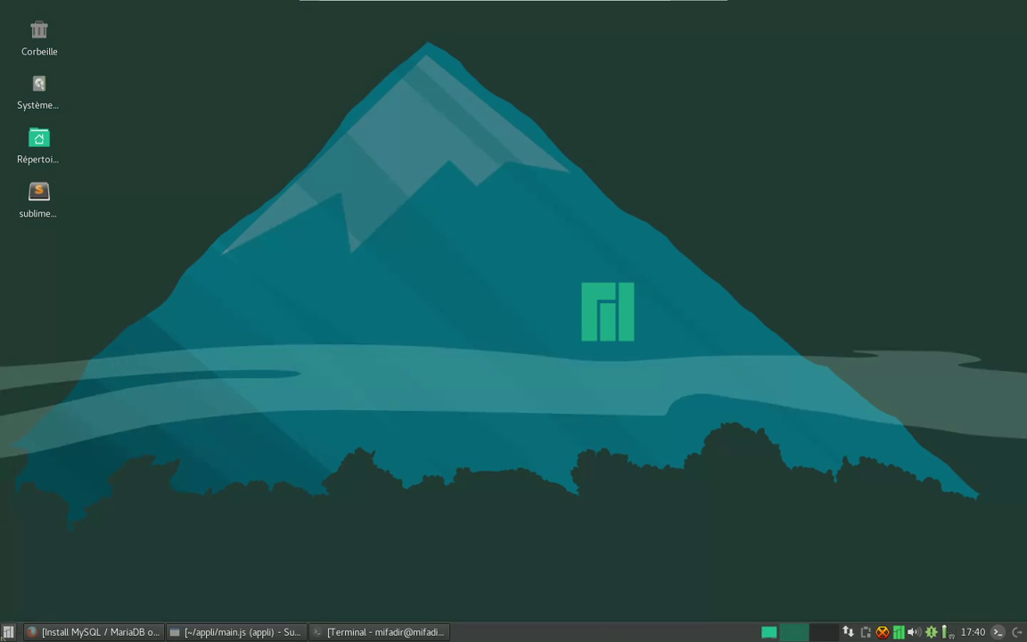
Open Xfce Appearance settings by searching 'app' in the application menu.
click(8, 631)
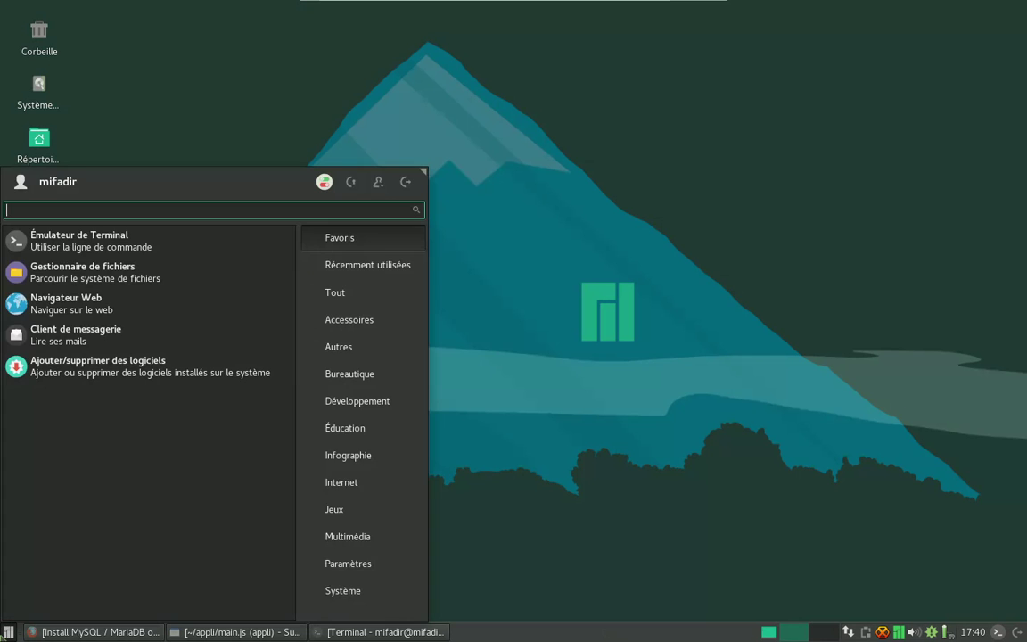
click(337, 564)
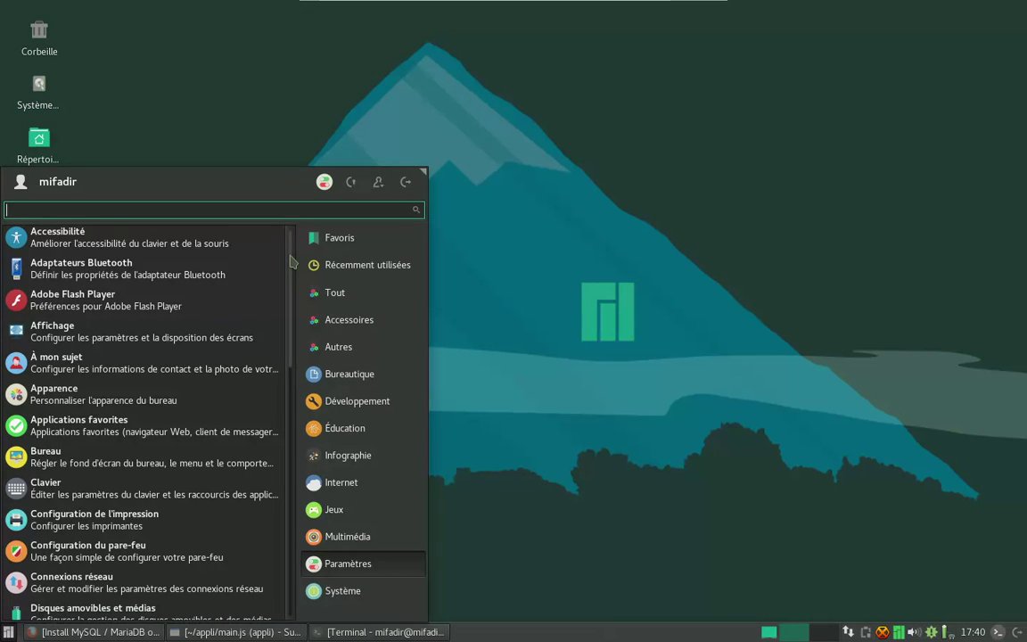
scroll(288, 290, down, 1)
scroll(288, 290, down, 5)
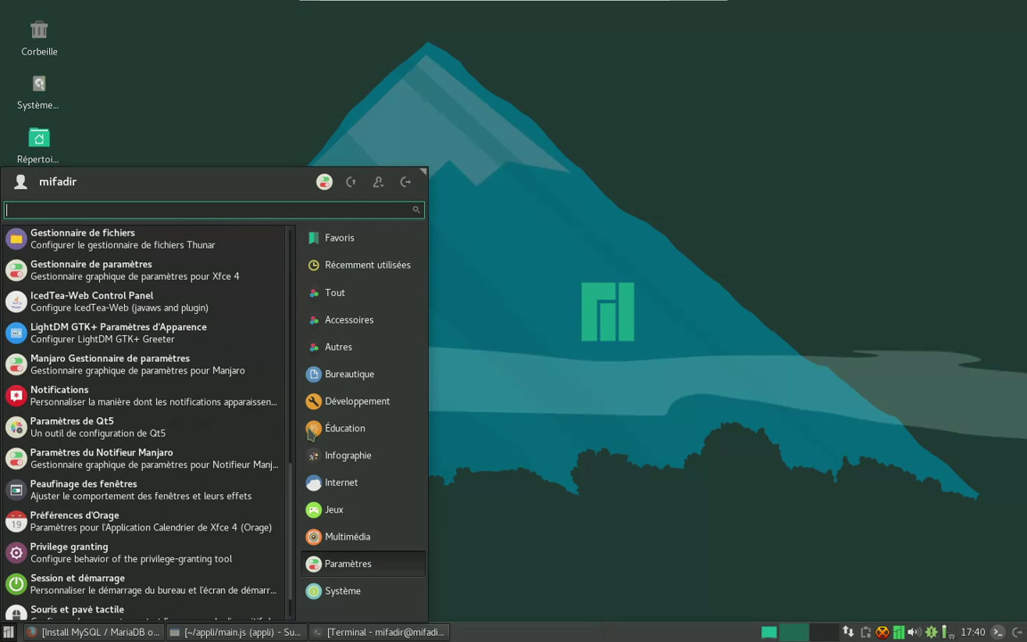
scroll(310, 432, up, 5)
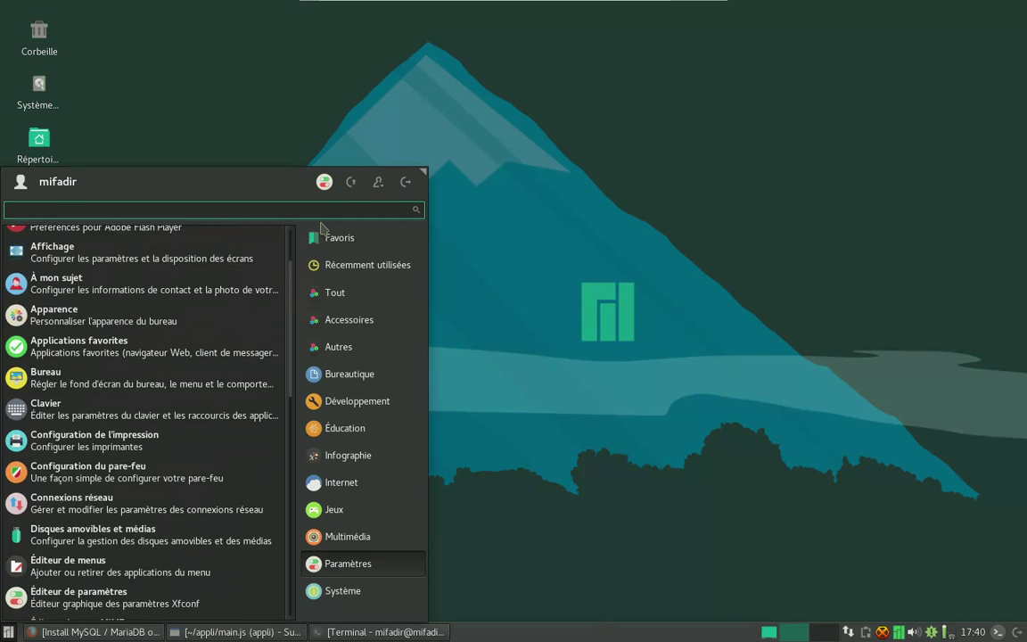
scroll(322, 227, up, 2)
scroll(223, 267, down, 3)
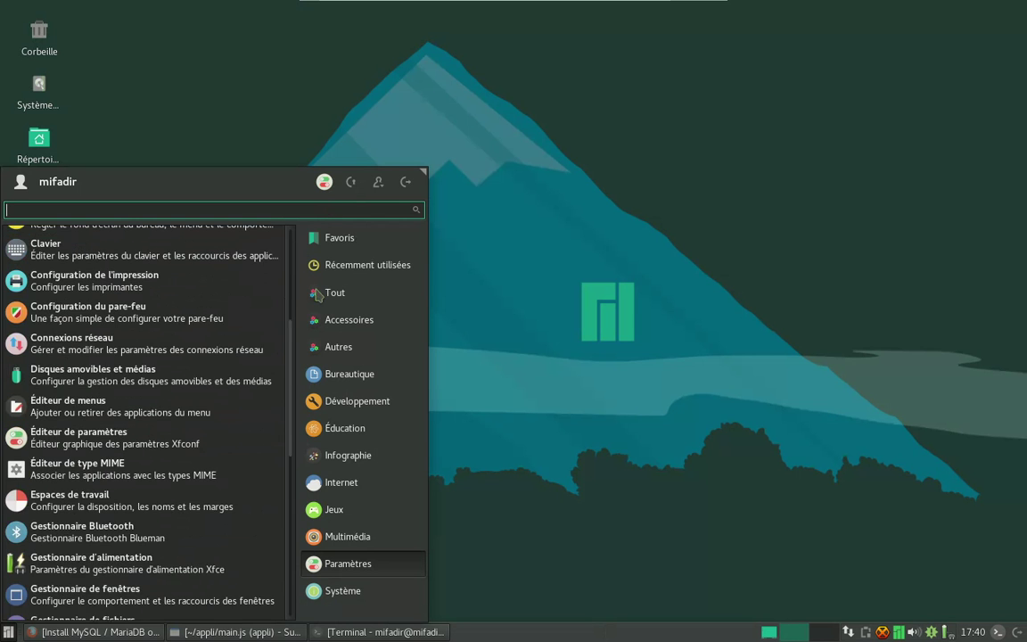
scroll(134, 232, up, 2)
text(a)
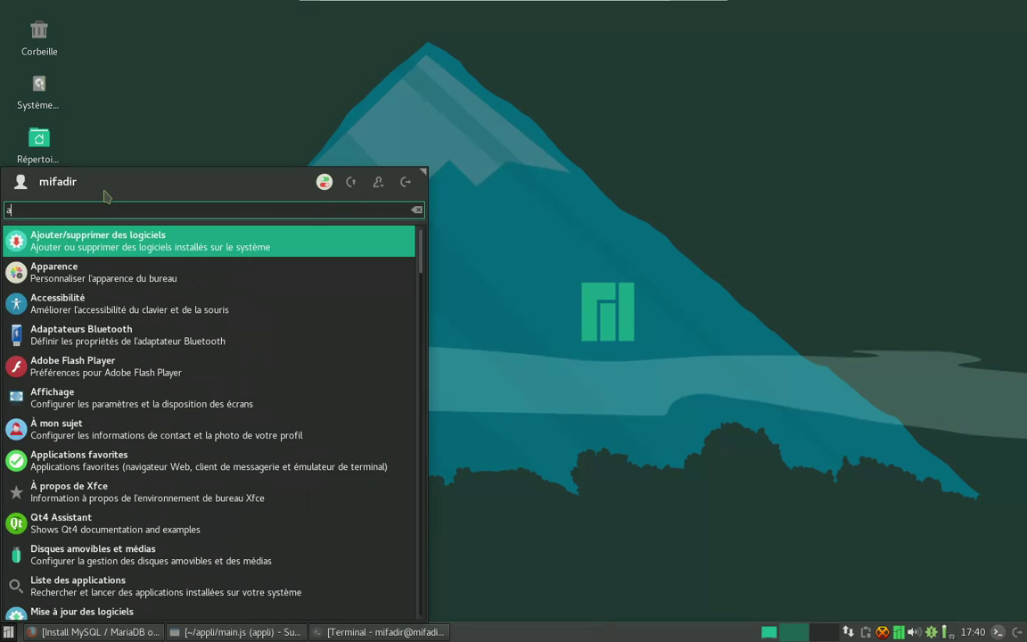
text(pp)
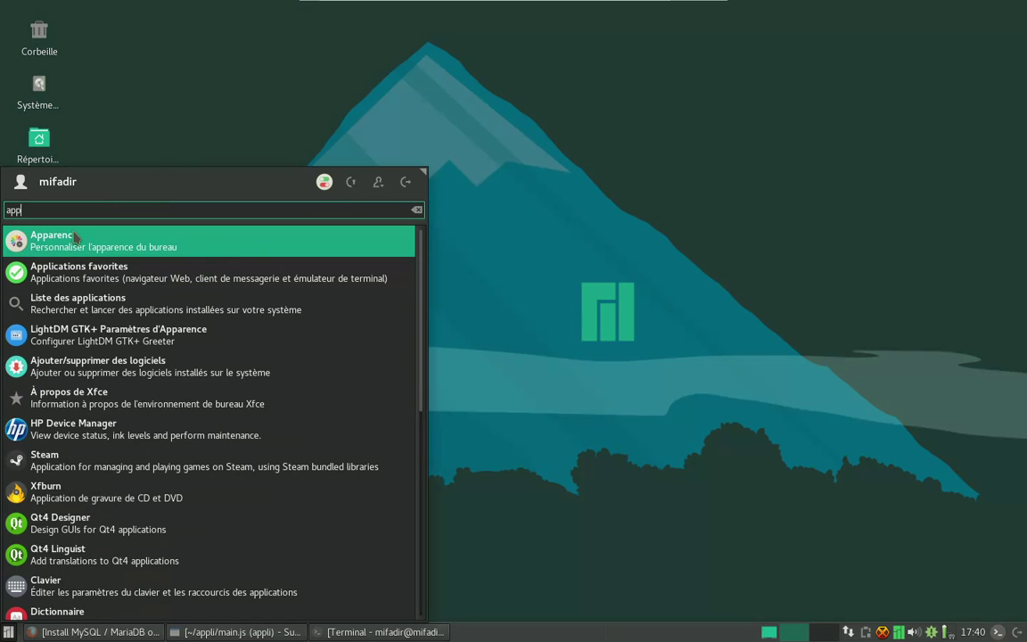
key(Return)
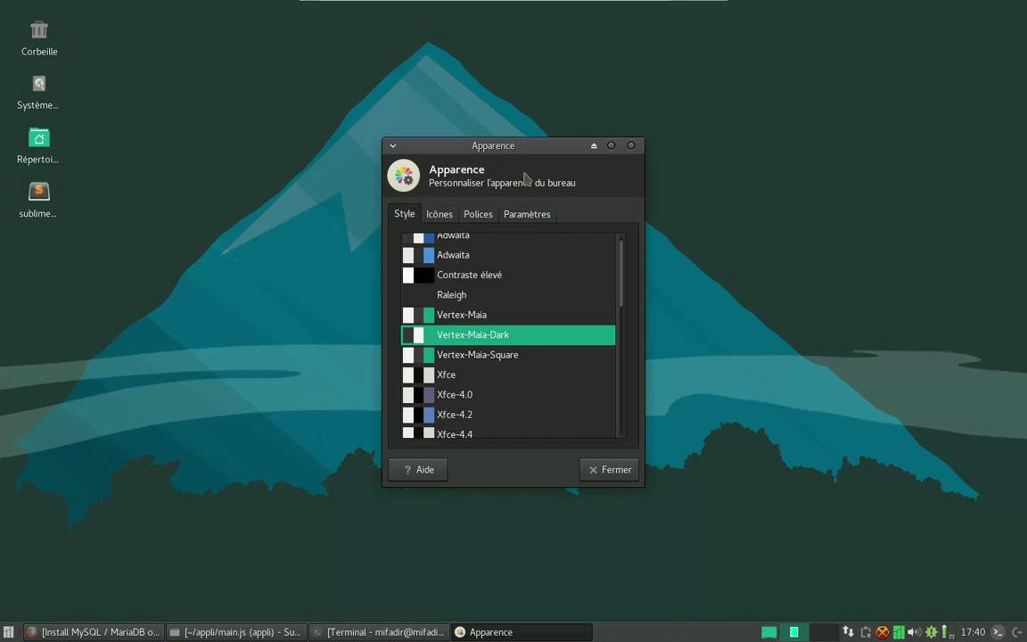
Try the light Xfce style, revert to Vertex-Maia-Dark, and close Appearance settings.
scroll(433, 272, down, 2)
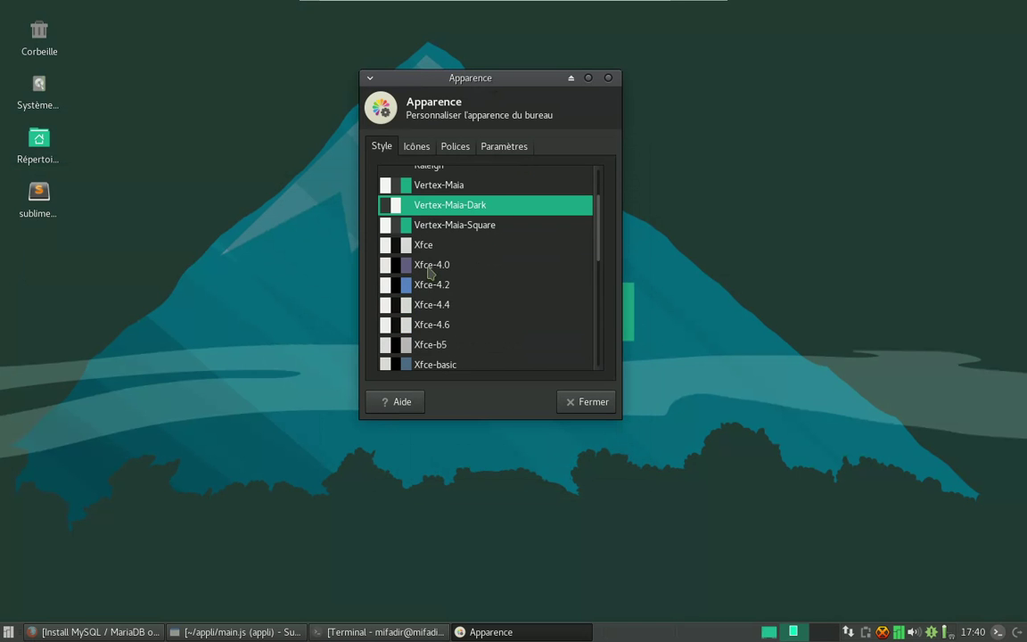
click(415, 247)
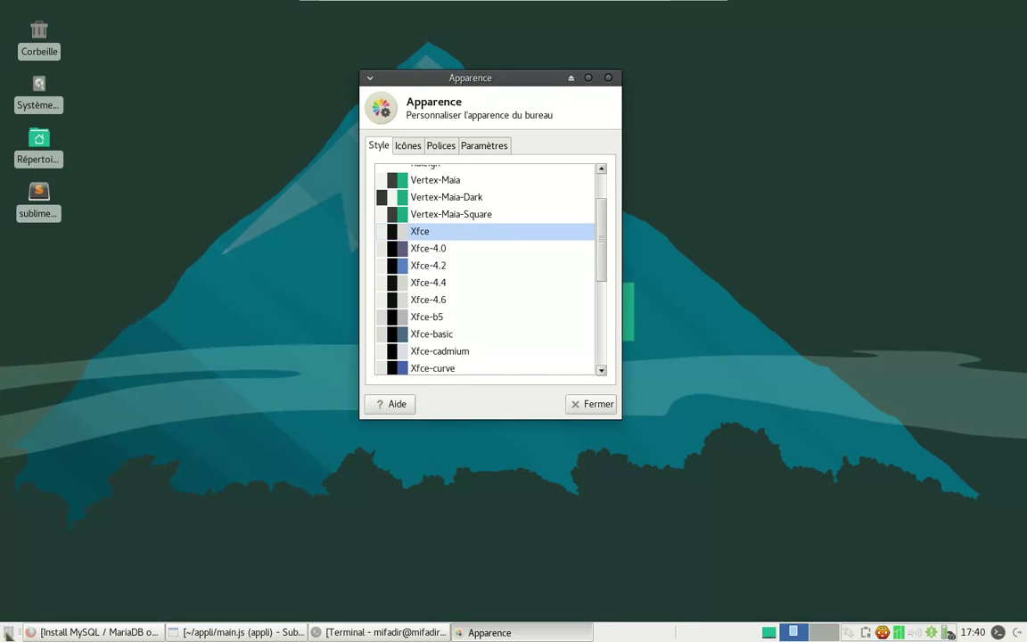
click(7, 632)
click(470, 83)
scroll(476, 258, up, 2)
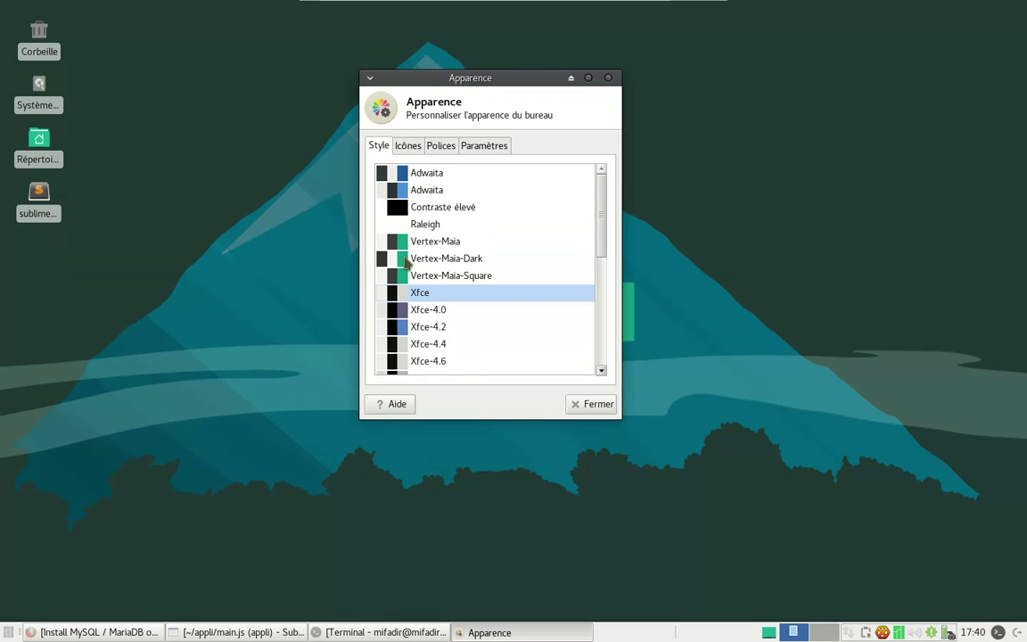
click(406, 258)
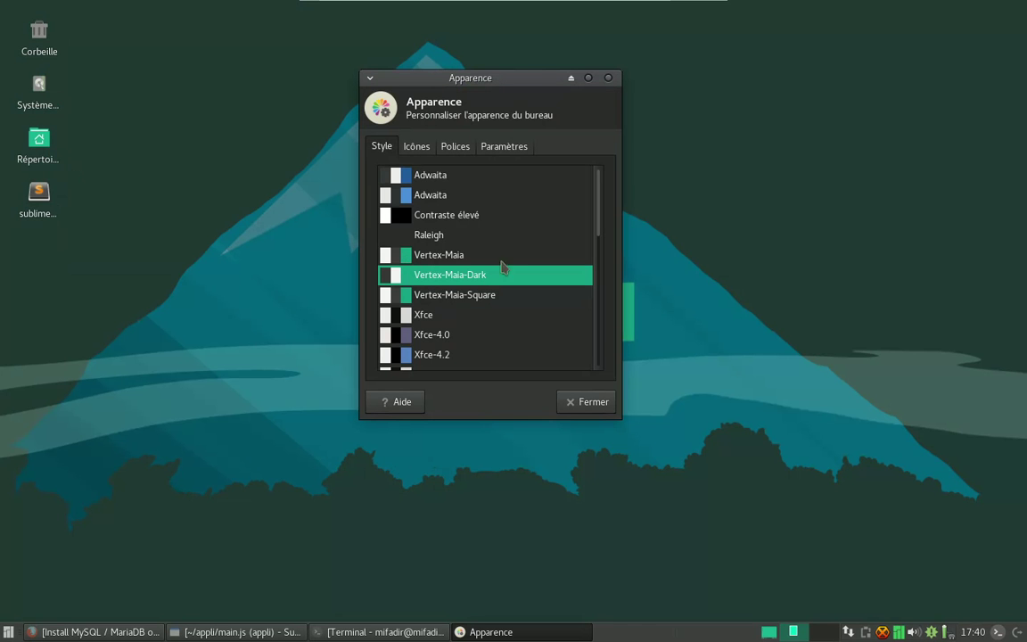
click(567, 402)
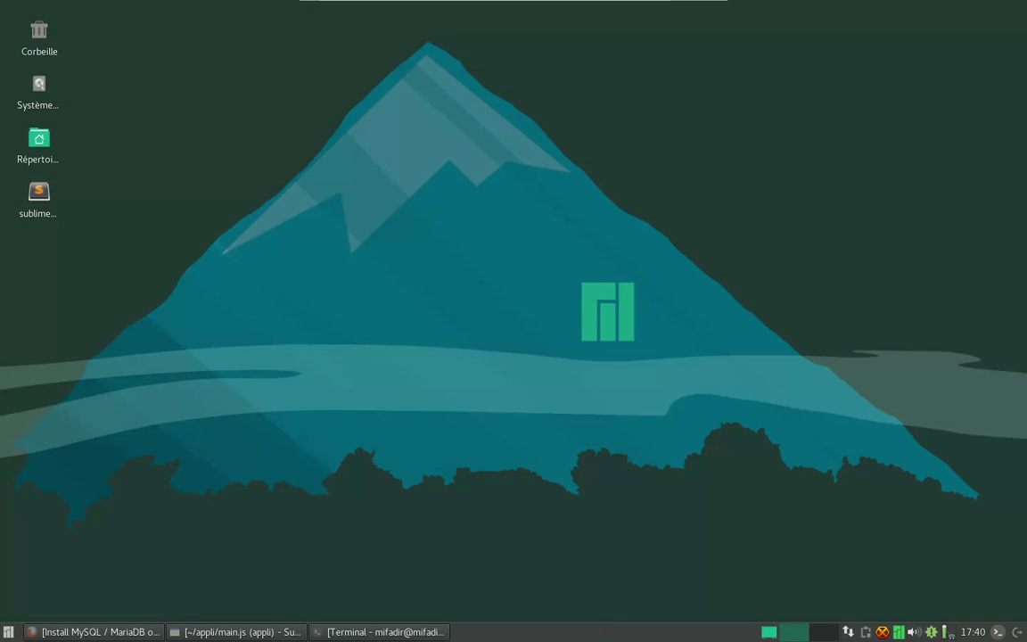
key(super)
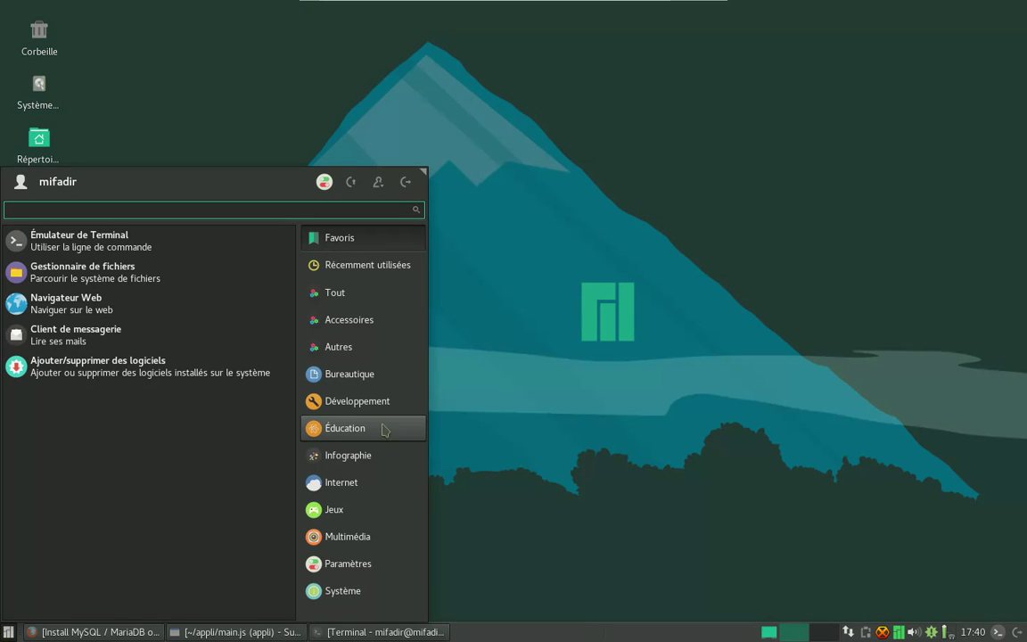
click(339, 538)
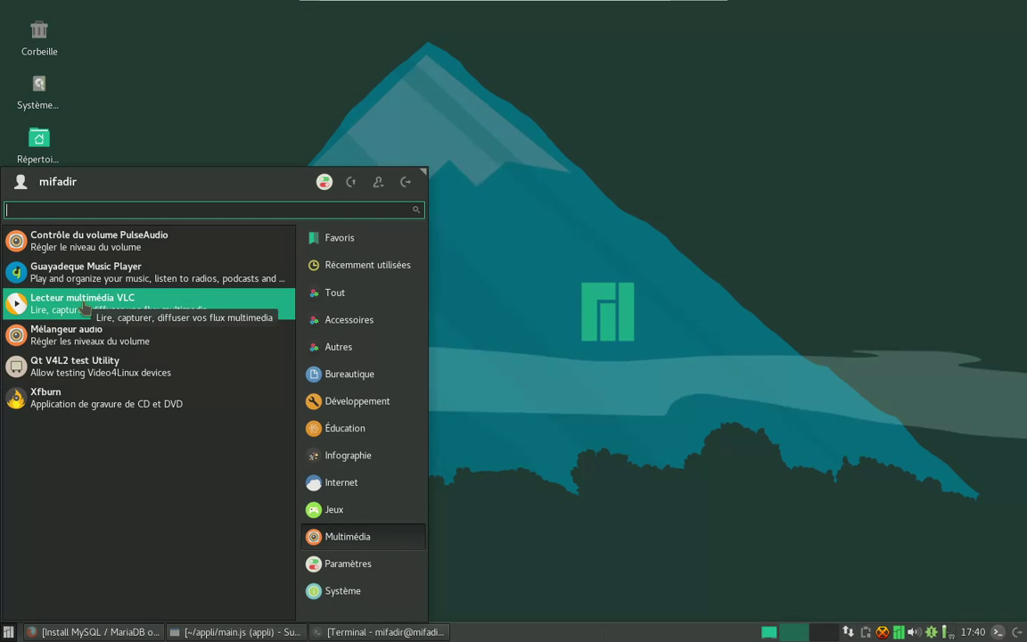
click(83, 307)
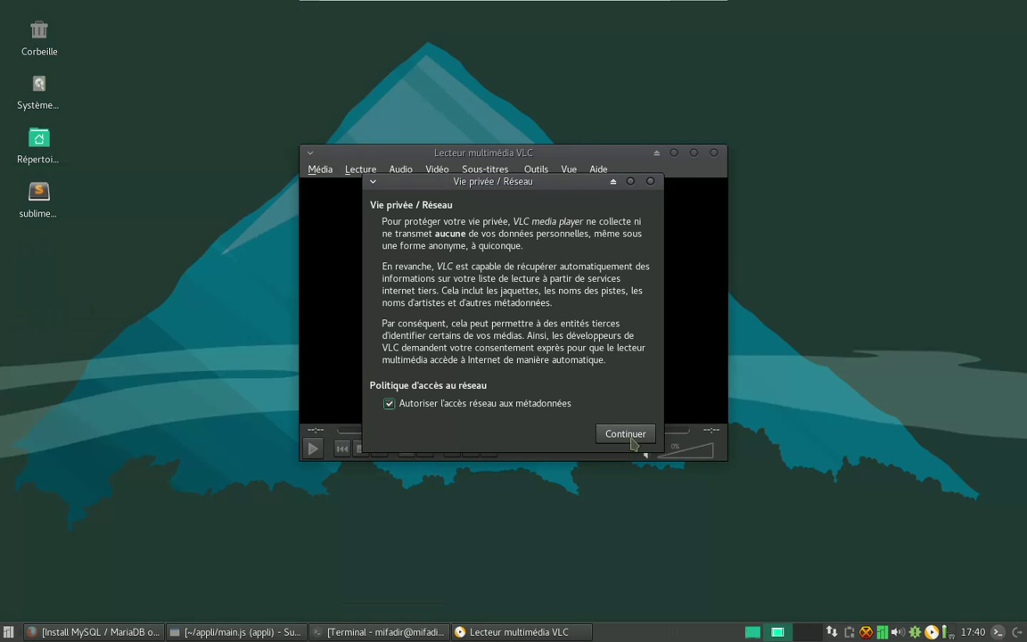
click(624, 496)
drag(449, 150, 454, 100)
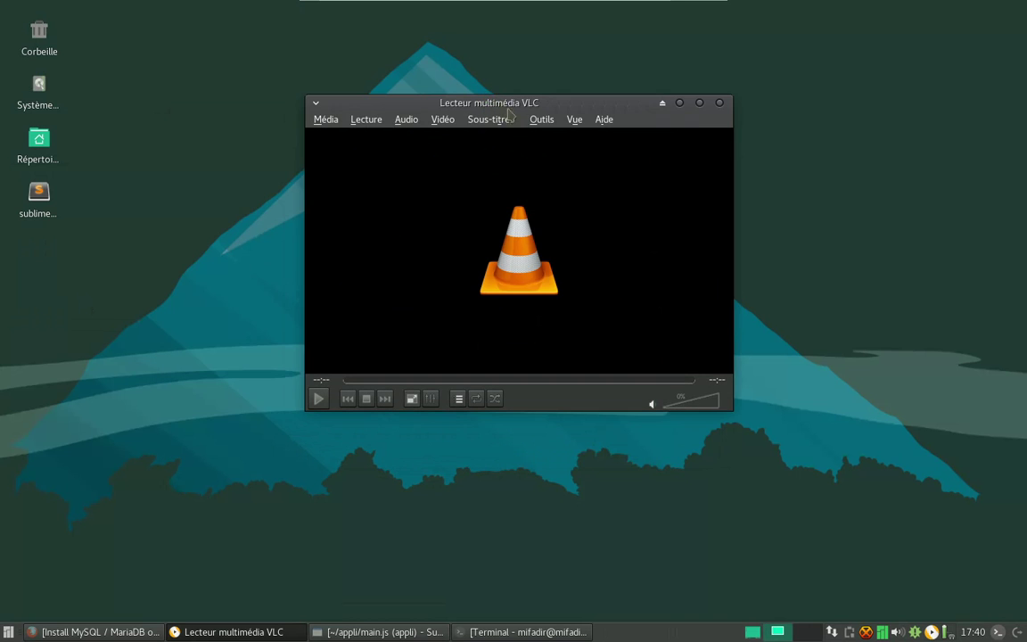
click(336, 125)
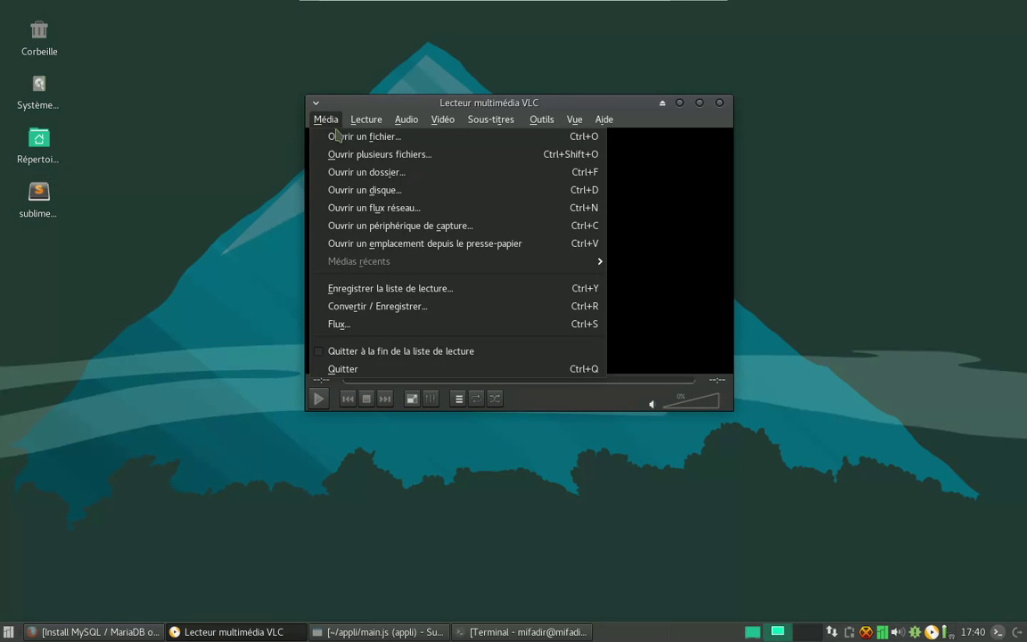
click(715, 105)
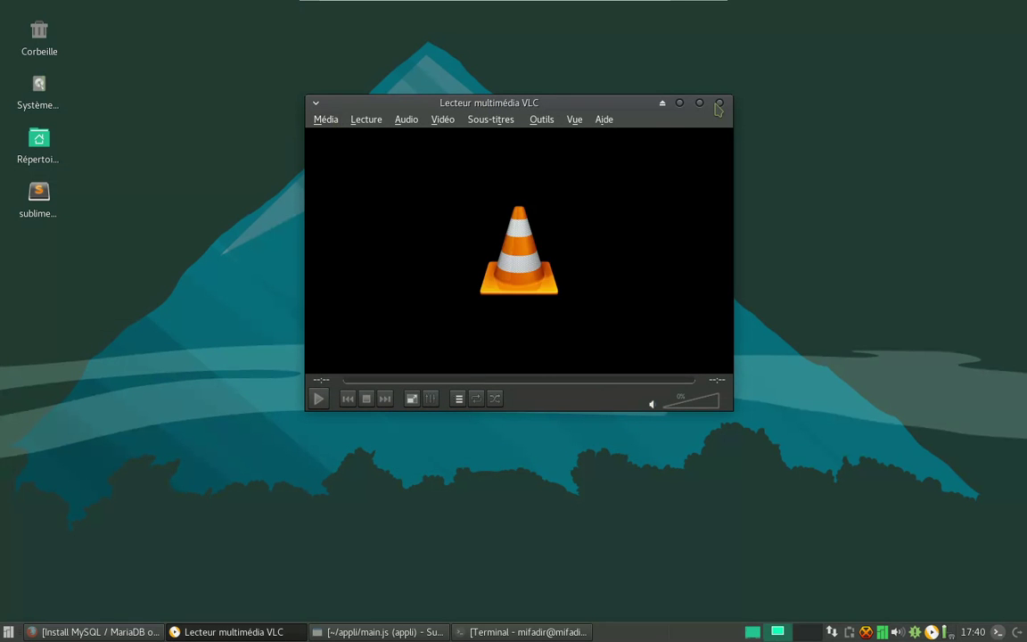
click(717, 105)
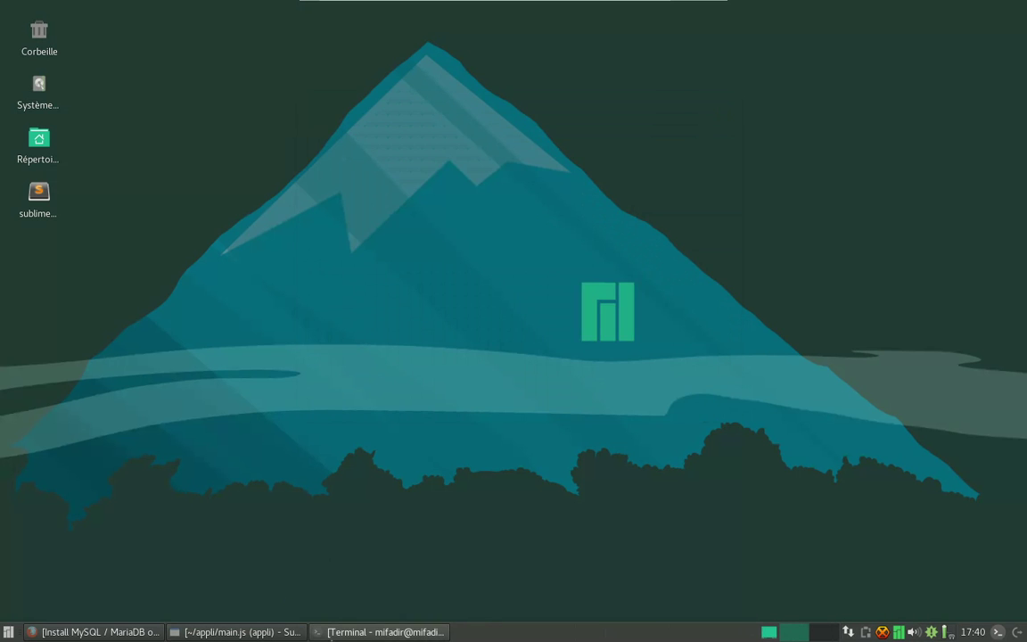
click(384, 631)
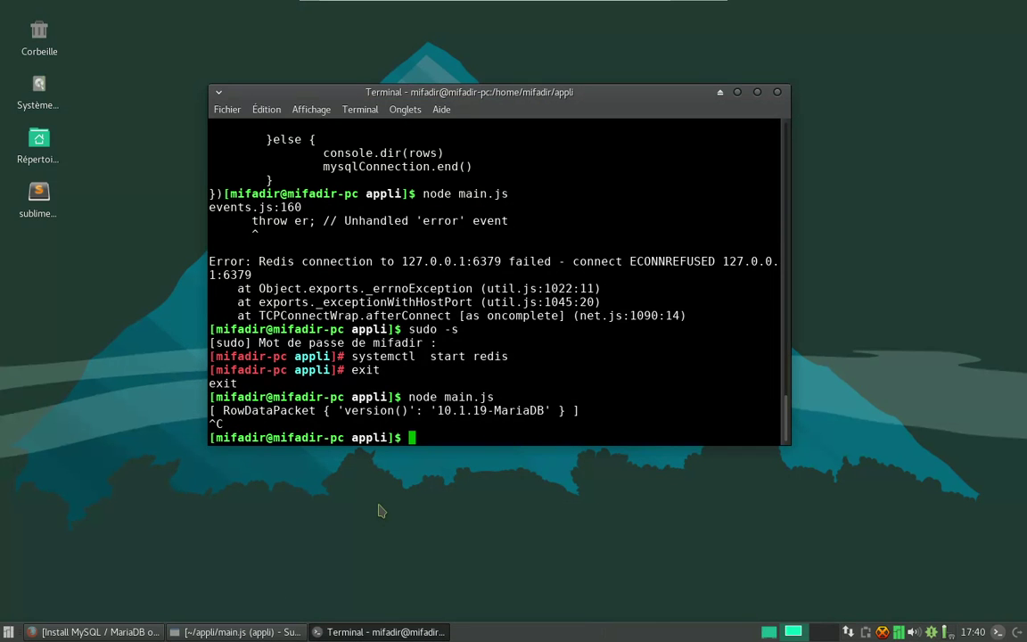
Open a root shell and install lighttpd with 'pacman -S lighttpd', confirming with O.
key(Up)
key(Up)
key(Return)
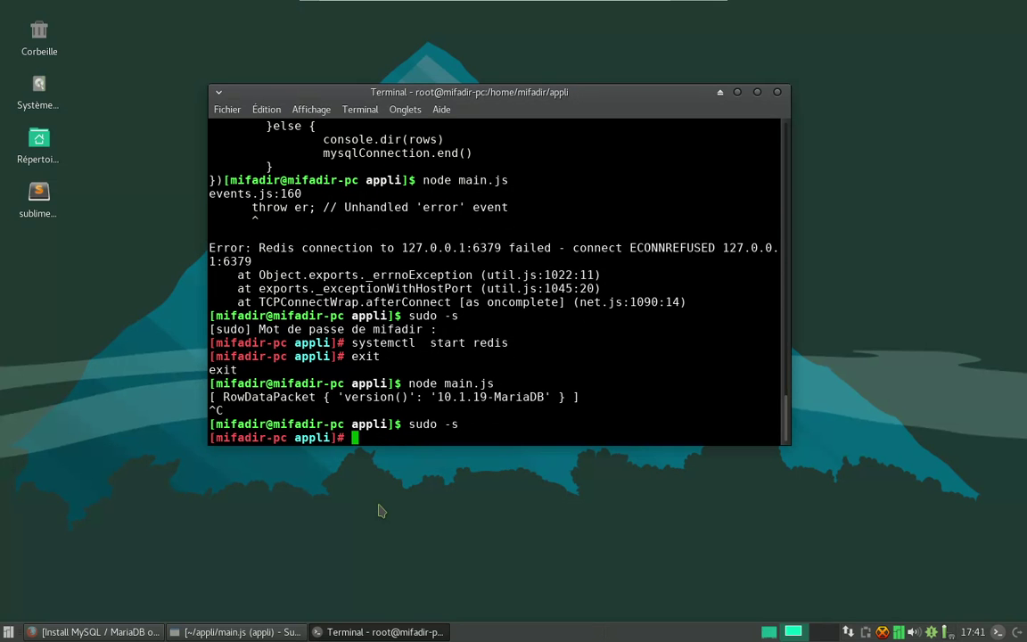
text(n)
key(BackSpace)
text(pacman -S lighttpd)
key(Return)
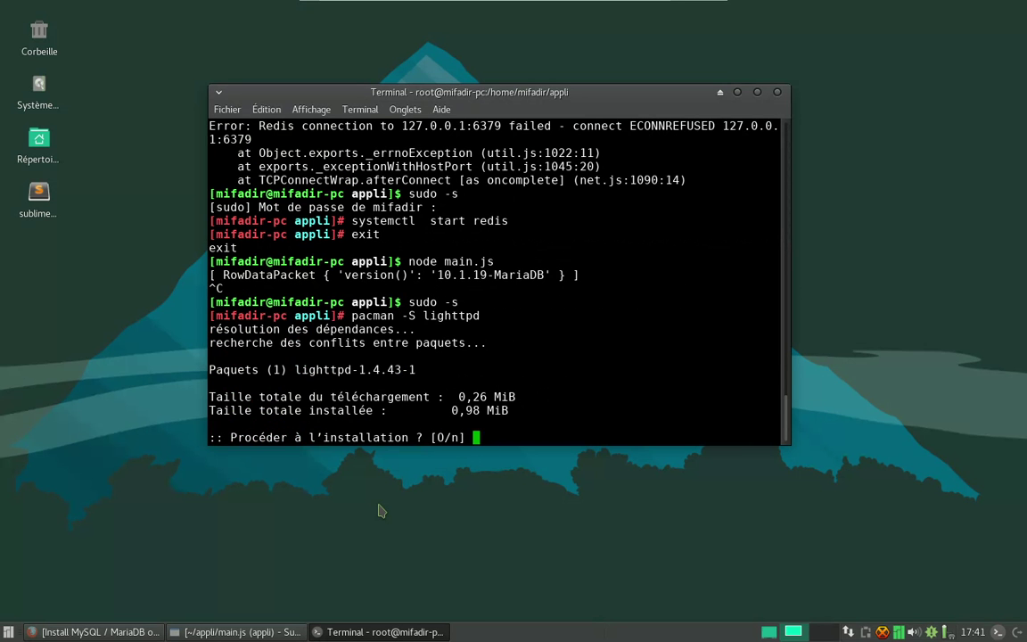
text(O)
key(Return)
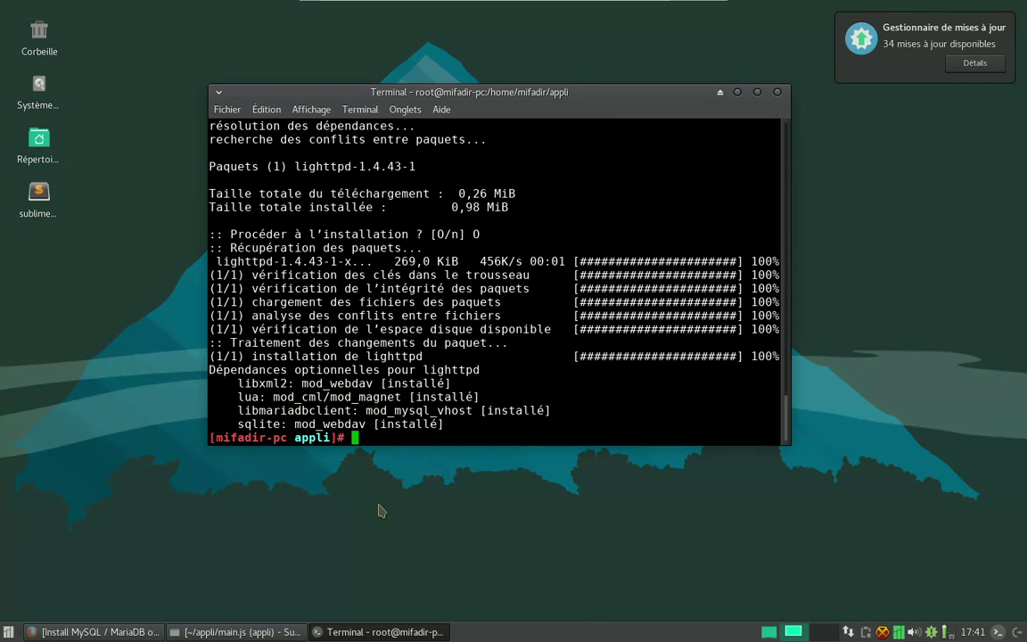
Start the lighttpd service with 'systemctl start lighttpd'.
key(Up)
key(Up)
key(Up)
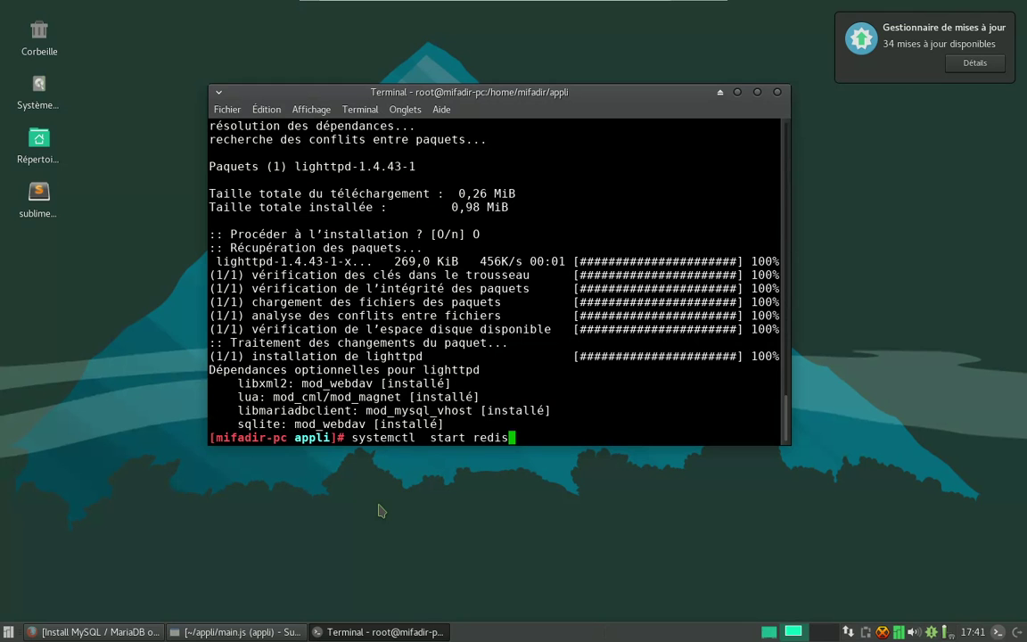
key(BackSpace)
key(BackSpace)
key(BackSpace)
key(BackSpace)
key(BackSpace)
text(lighttpd)
key(Return)
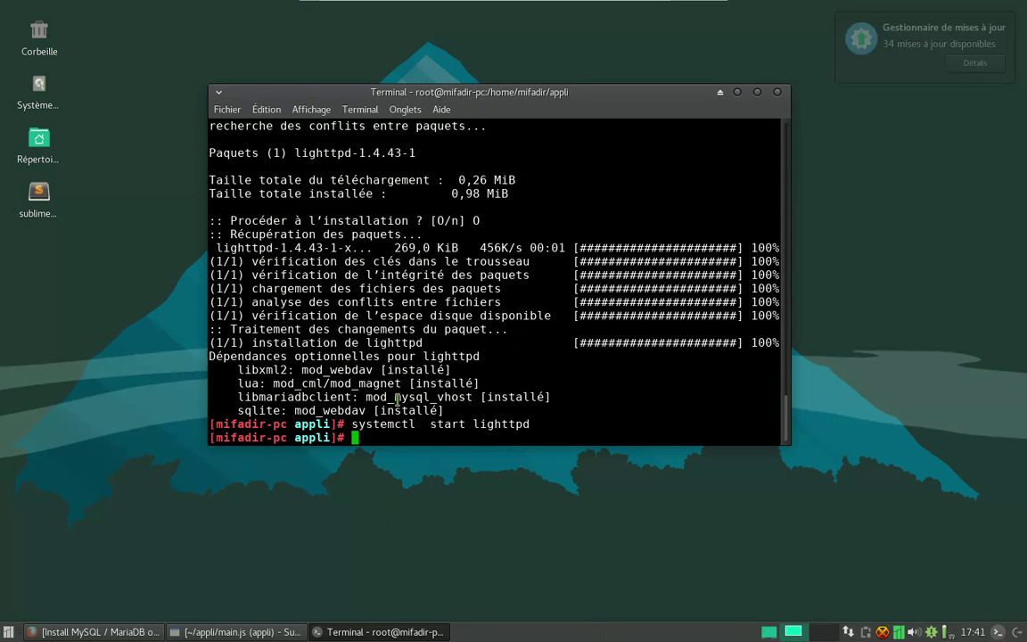
Run ifconfig, copy the IP address 192.168.37.156, and bring Firefox forward.
text(ifconfig)
key(Return)
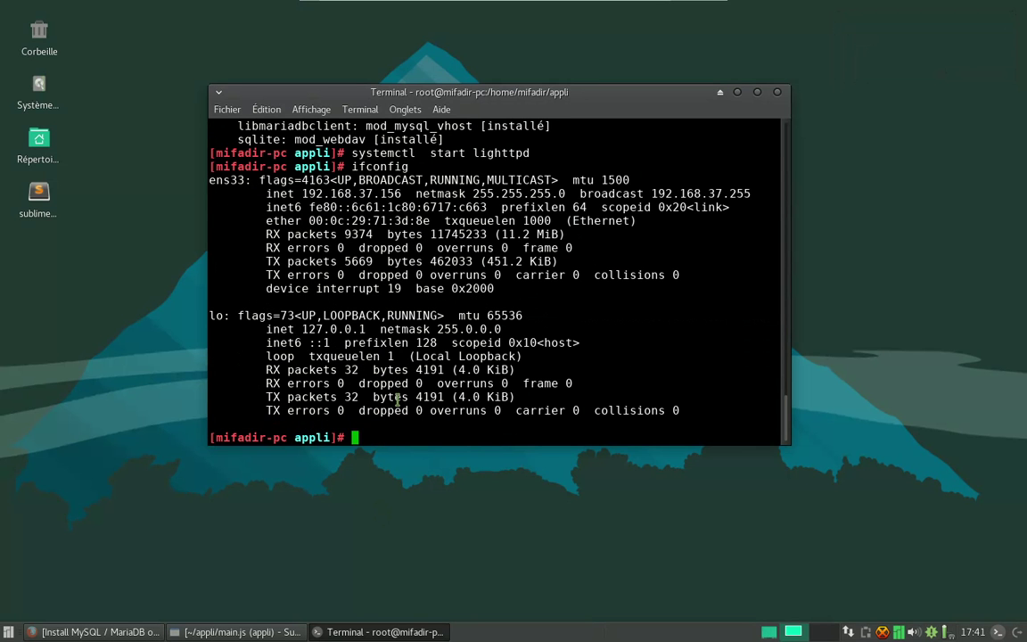
double_click(356, 194)
right_click(334, 169)
click(365, 214)
drag(93, 631, 173, 115)
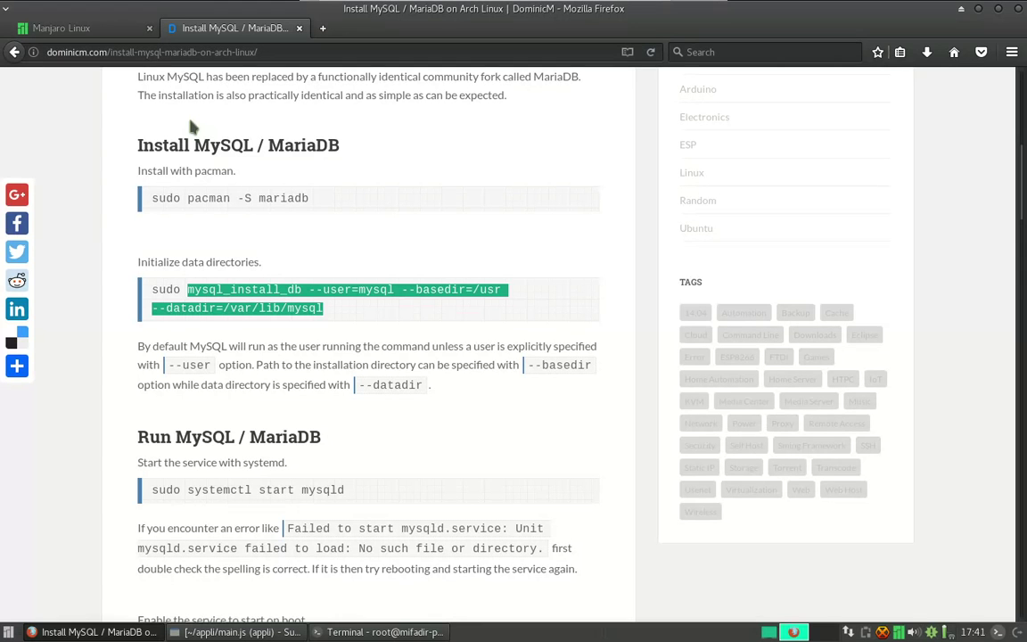
Open 192.168.37.156 in a new tab and check the lighttpd Index of / page.
middle_click(326, 31)
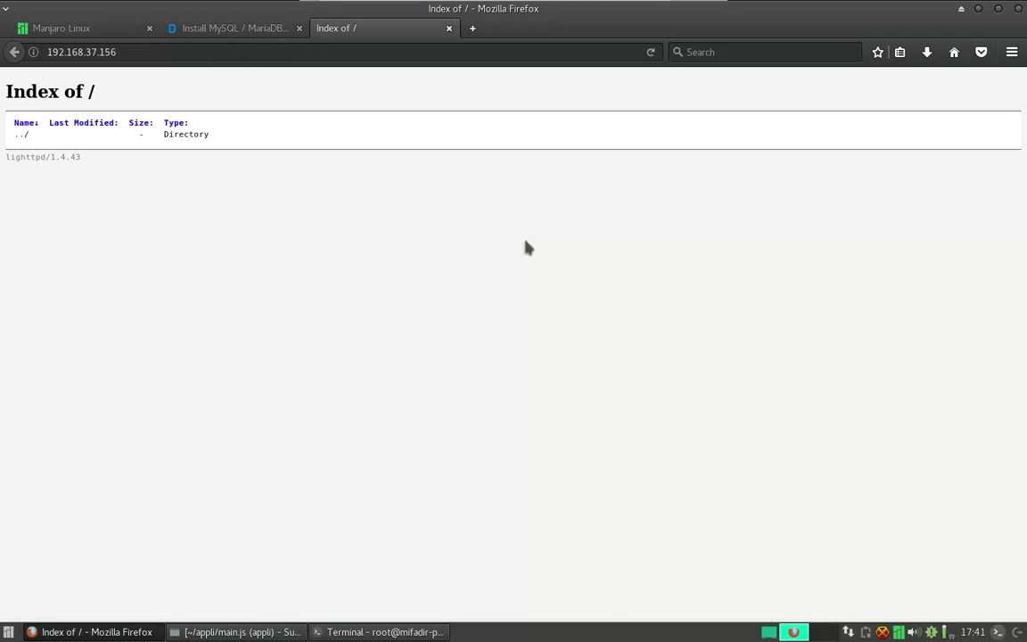
key(alt+Tab)
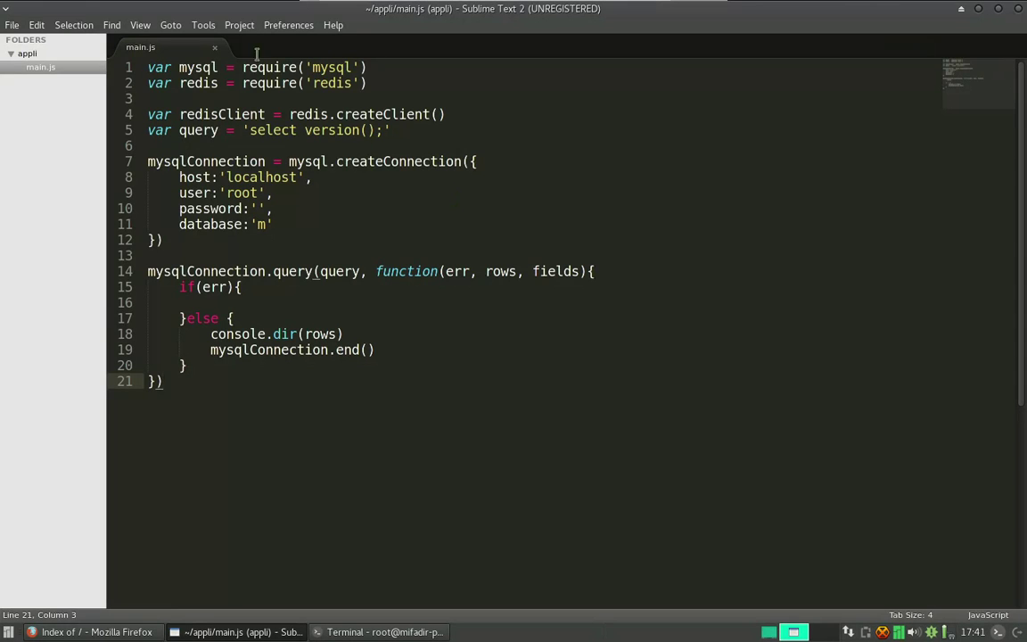
click(226, 633)
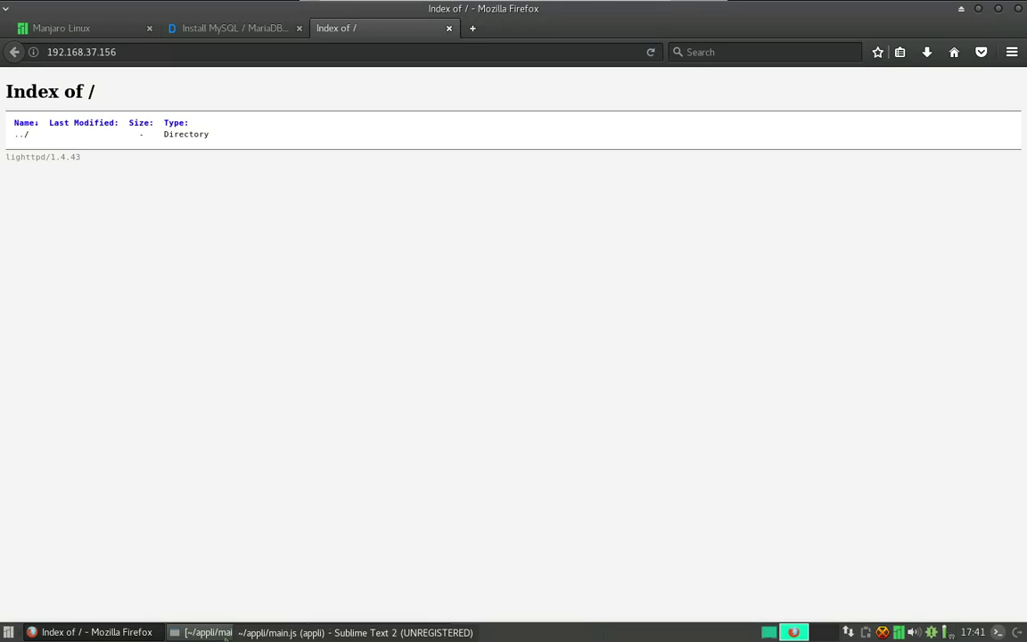
click(225, 633)
click(225, 633)
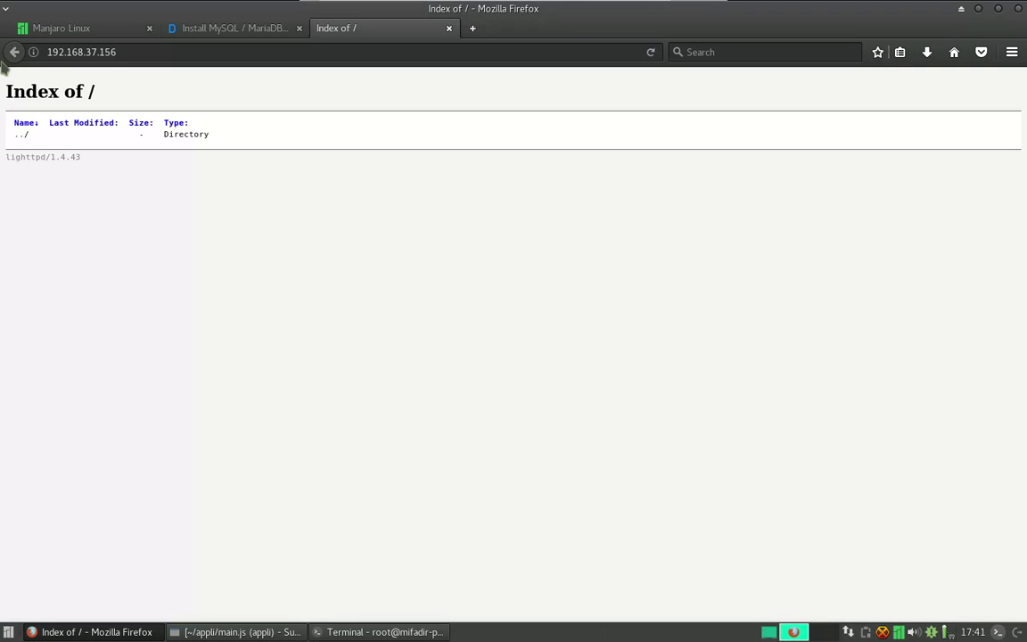
click(135, 52)
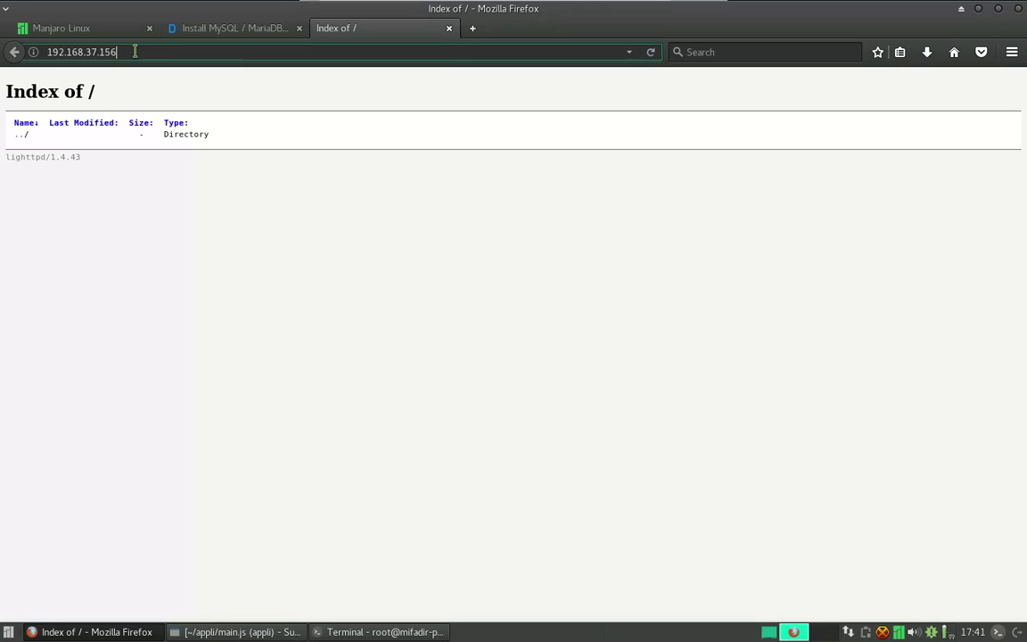
click(135, 52)
click(222, 55)
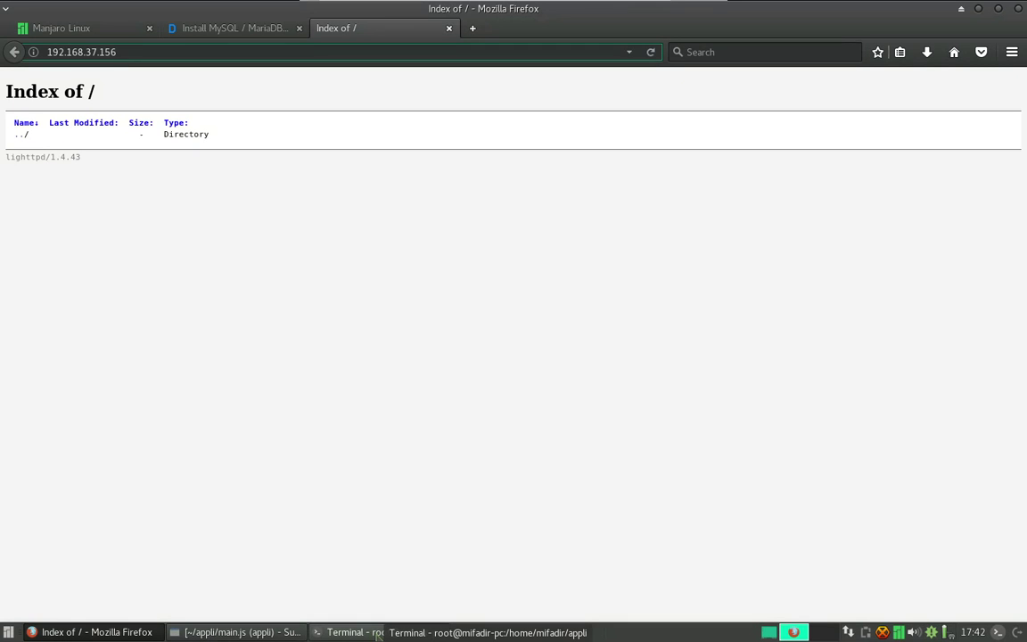
Close the Index of / tab, switch to the Manjaro Linux page, and minimise Firefox.
click(449, 27)
scroll(342, 453, down, 5)
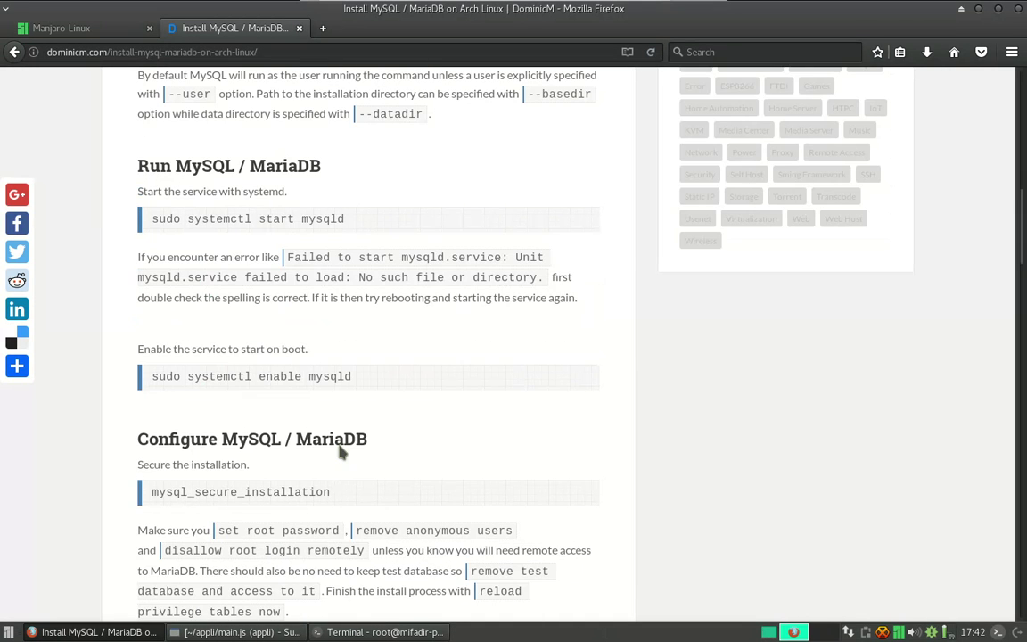
scroll(237, 308, up, 9)
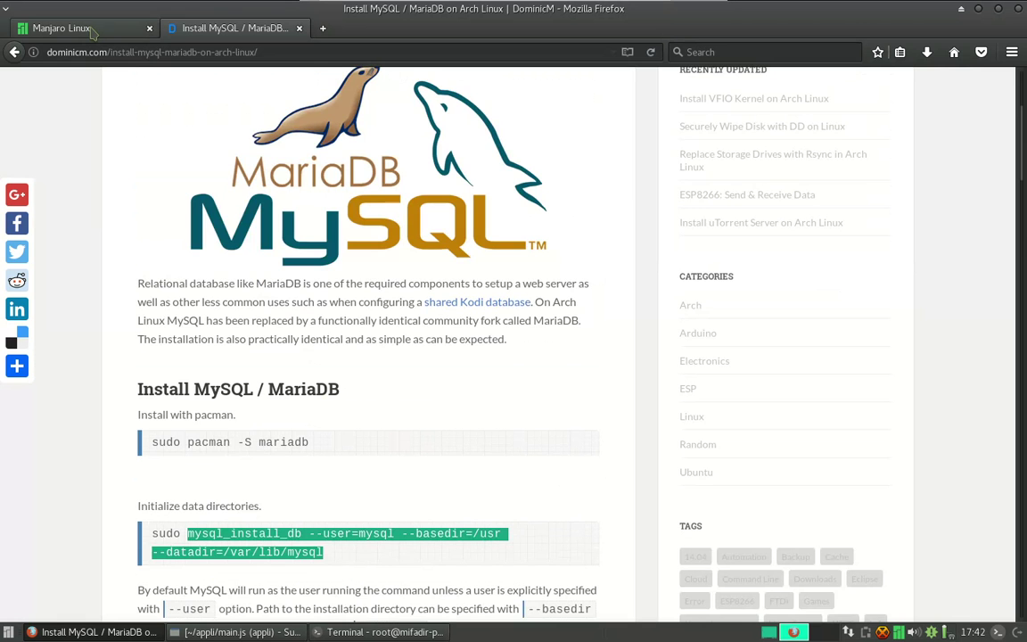
click(89, 29)
scroll(590, 292, down, 5)
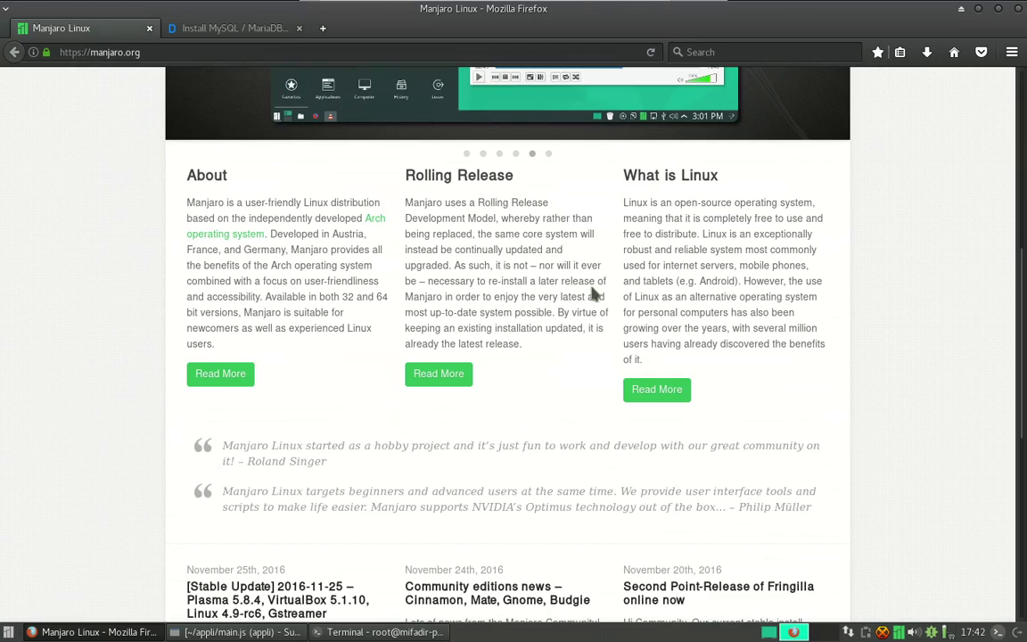
click(67, 633)
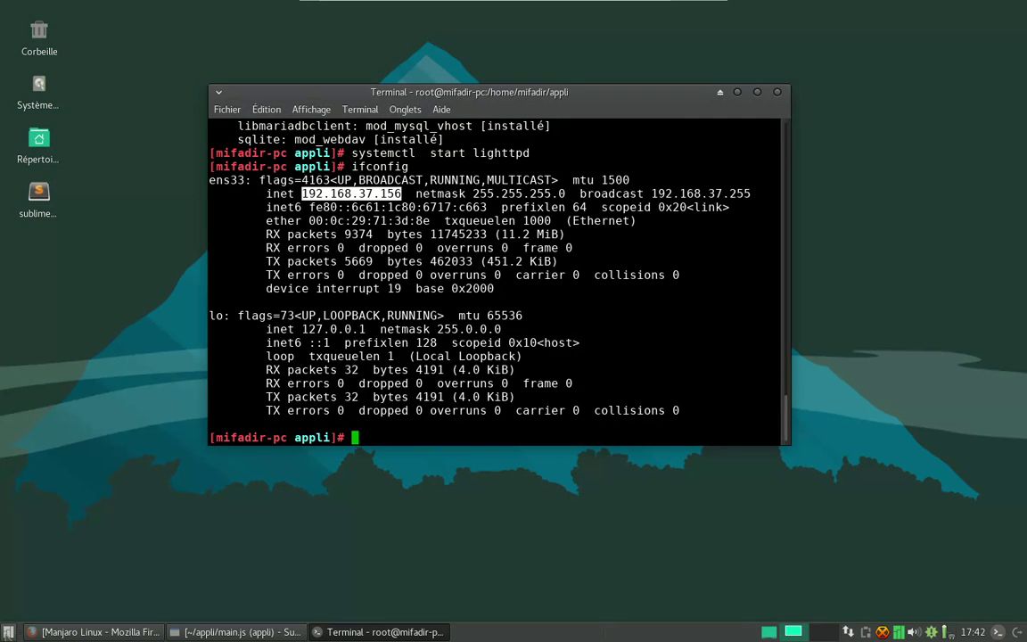
click(8, 632)
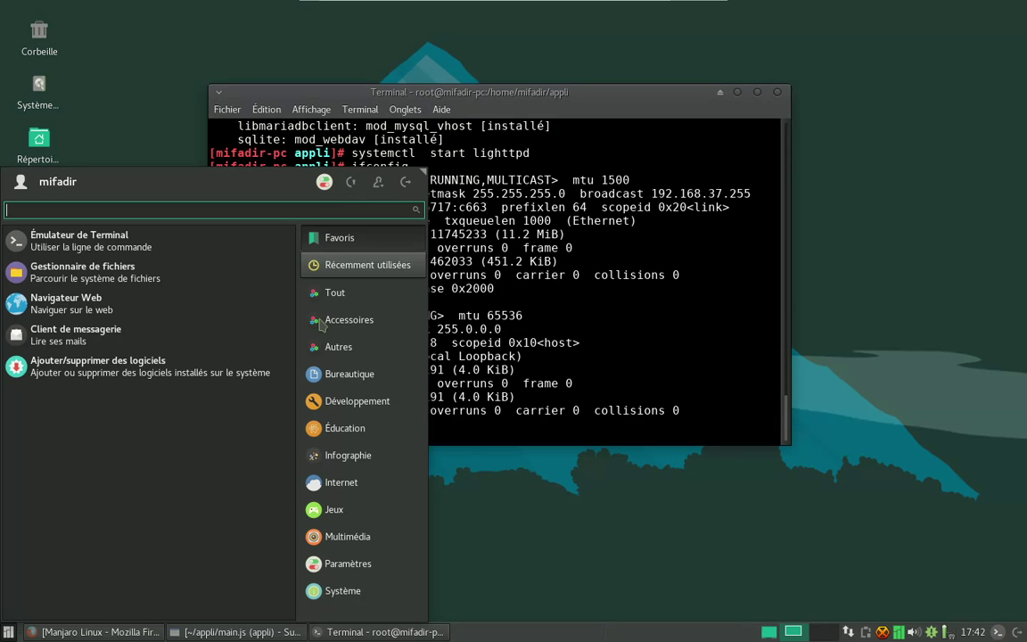